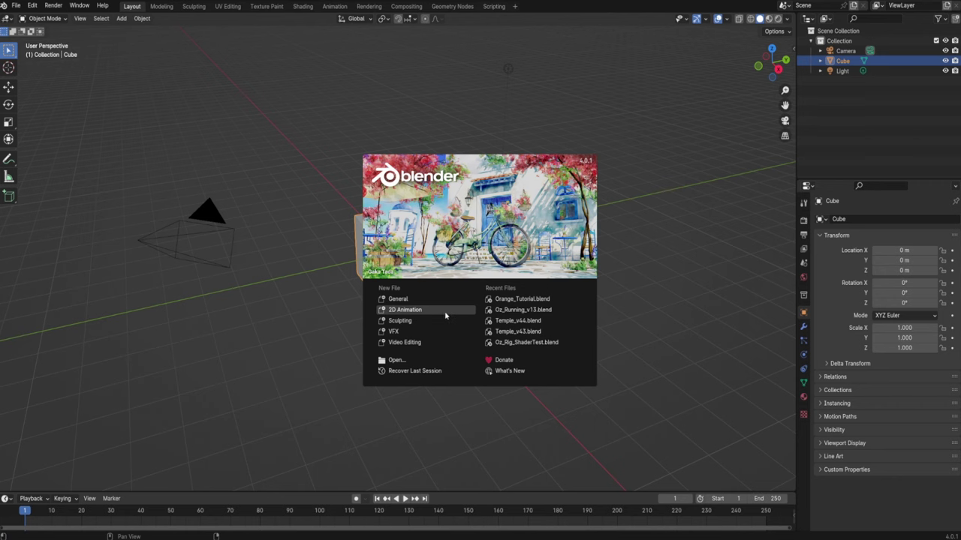
Step: Create a new 2D Animation file and save the preferences with Tab for Pie Menu enabled in the Keymap
{"action": "left_click", "coordinate": [408, 310]}
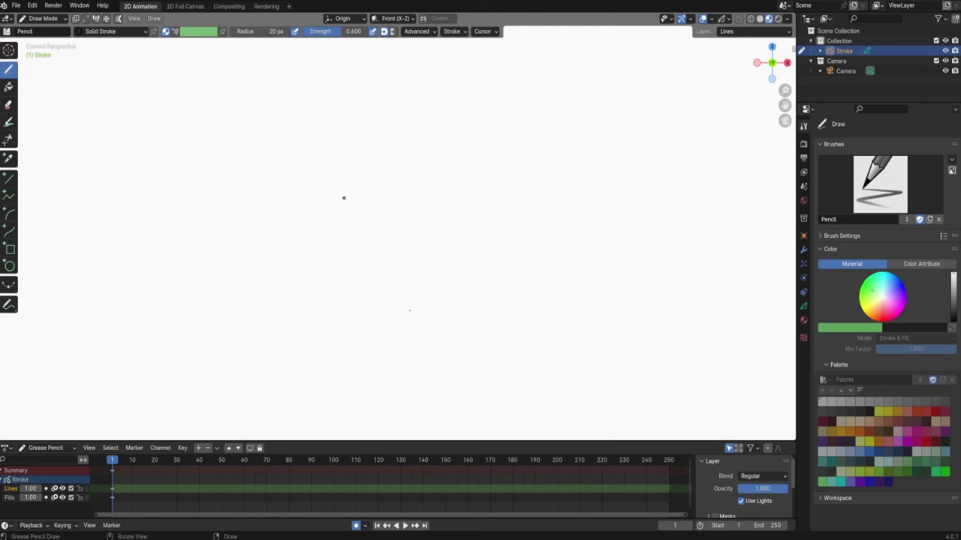
{"action": "left_click", "coordinate": [32, 5]}
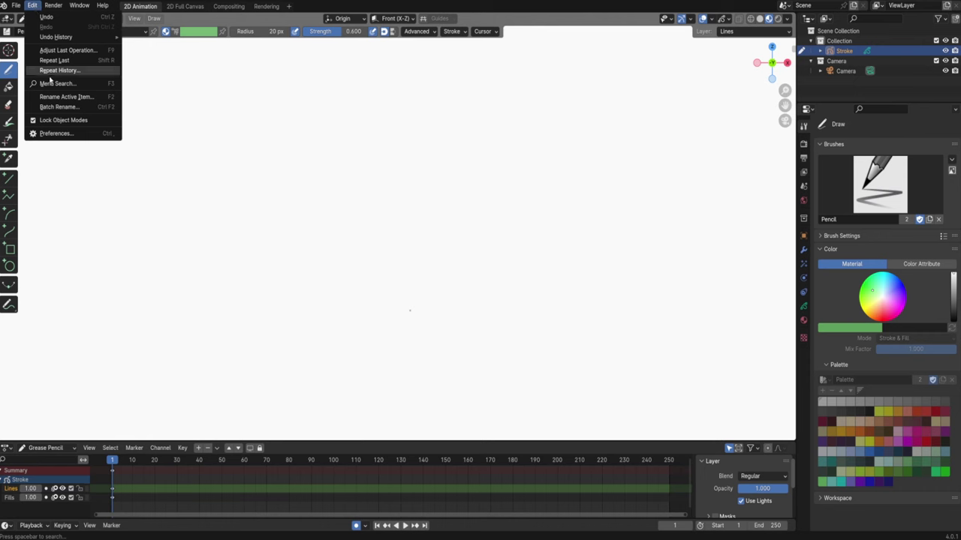
{"action": "left_click", "coordinate": [50, 133]}
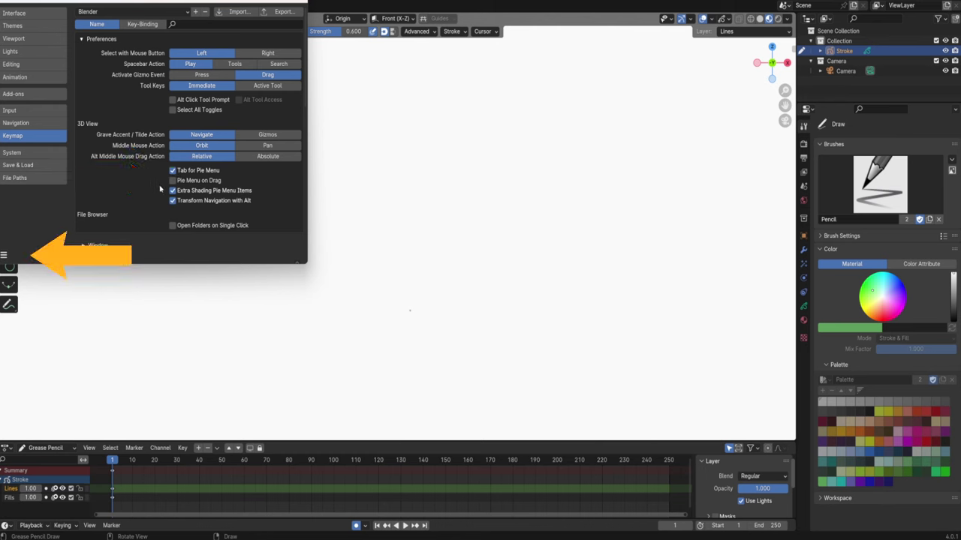
{"action": "left_click", "coordinate": [4, 256]}
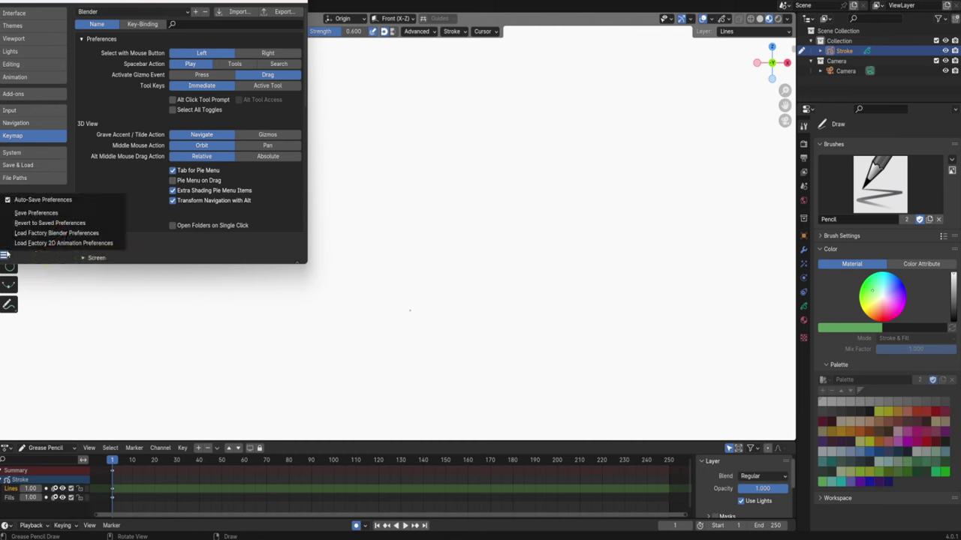
{"action": "left_click", "coordinate": [45, 212]}
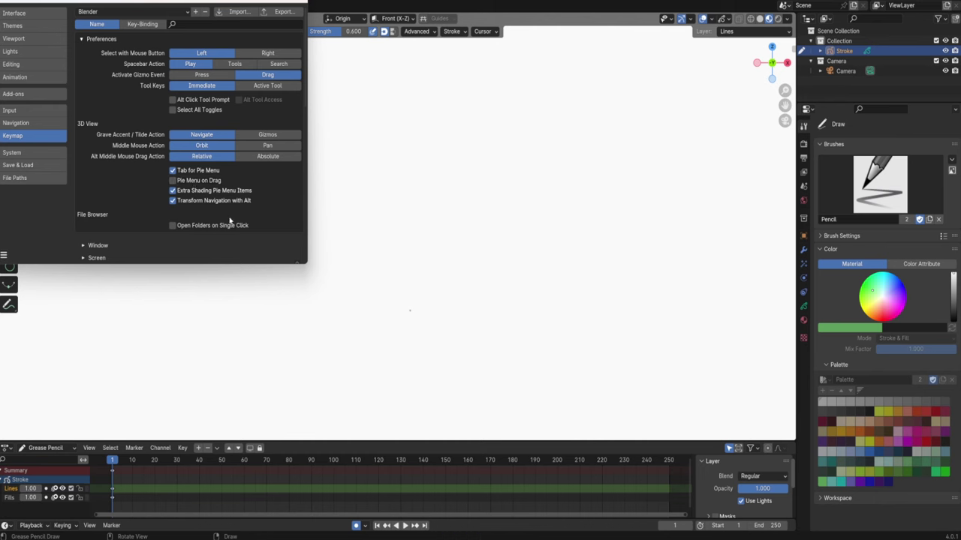
{"action": "left_click", "coordinate": [300, 3]}
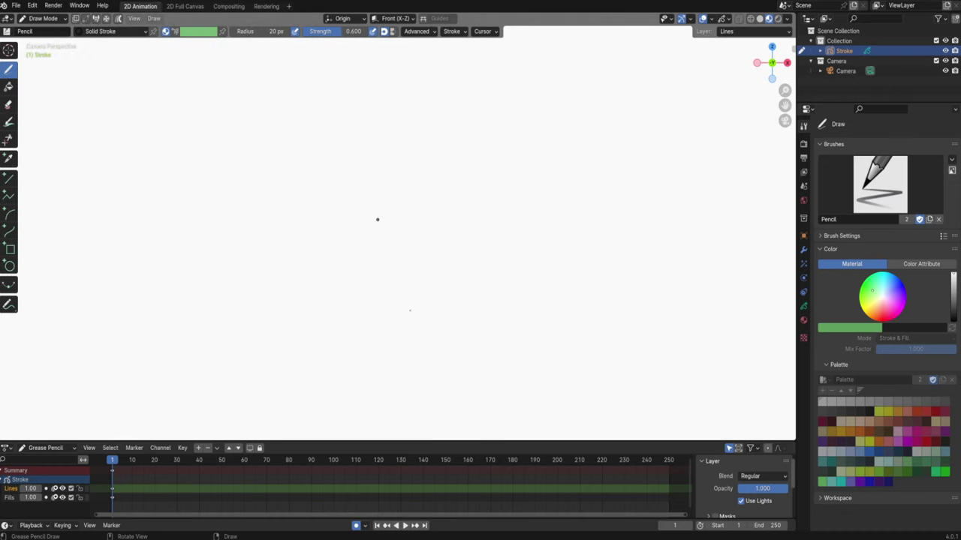
Step: Inspect the canvas by zooming, orbiting and panning around it, and return to the camera view
{"action": "scroll", "coordinate": [378, 219], "scroll_direction": "down", "scroll_amount": 3}
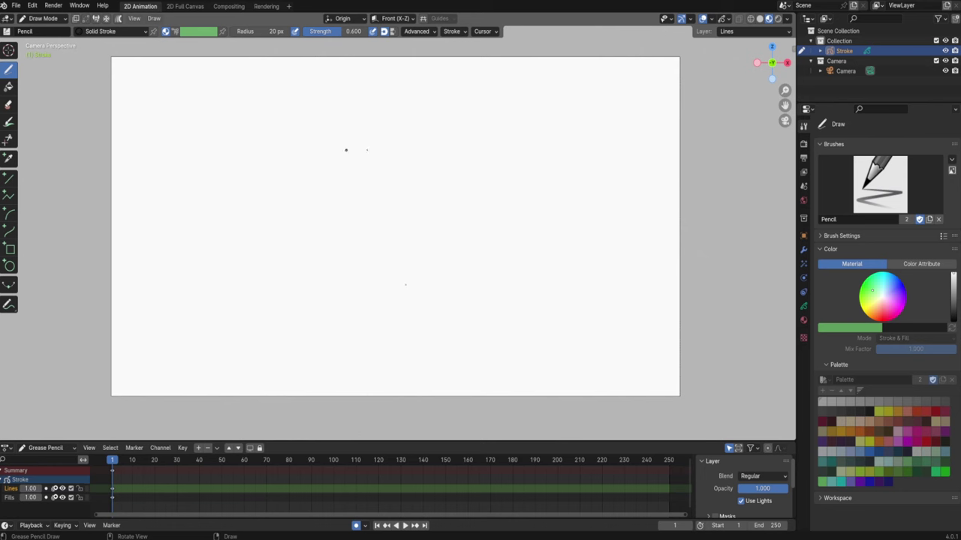
{"action": "scroll", "coordinate": [494, 210], "scroll_direction": "up", "scroll_amount": 3}
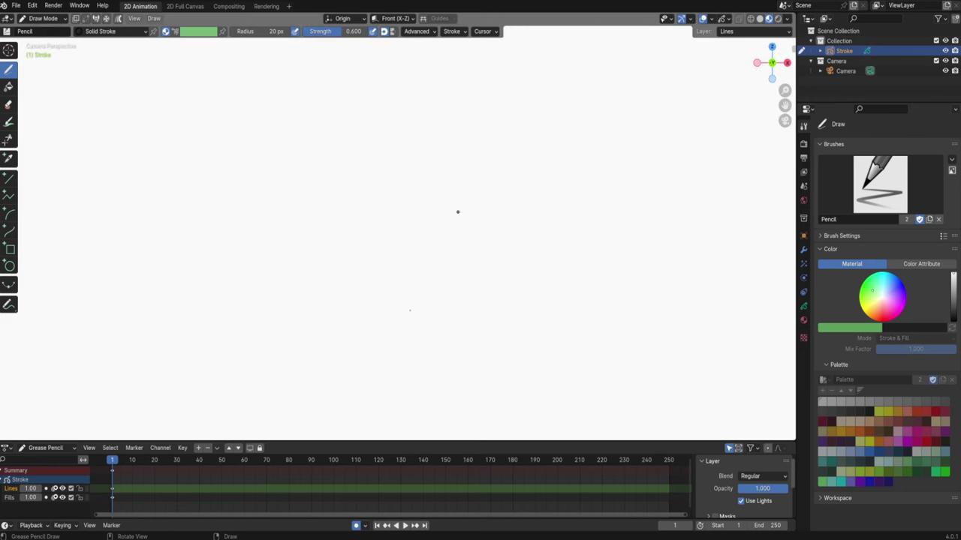
{"action": "middle_click_drag", "start_coordinate": [496, 176], "coordinate": [407, 206]}
{"action": "scroll", "coordinate": [406, 206], "scroll_direction": "up", "scroll_amount": 3}
{"action": "scroll", "coordinate": [404, 204], "scroll_direction": "down", "scroll_amount": 3}
{"action": "middle_click_drag", "start_coordinate": [403, 204], "coordinate": [495, 200], "text": "shift"}
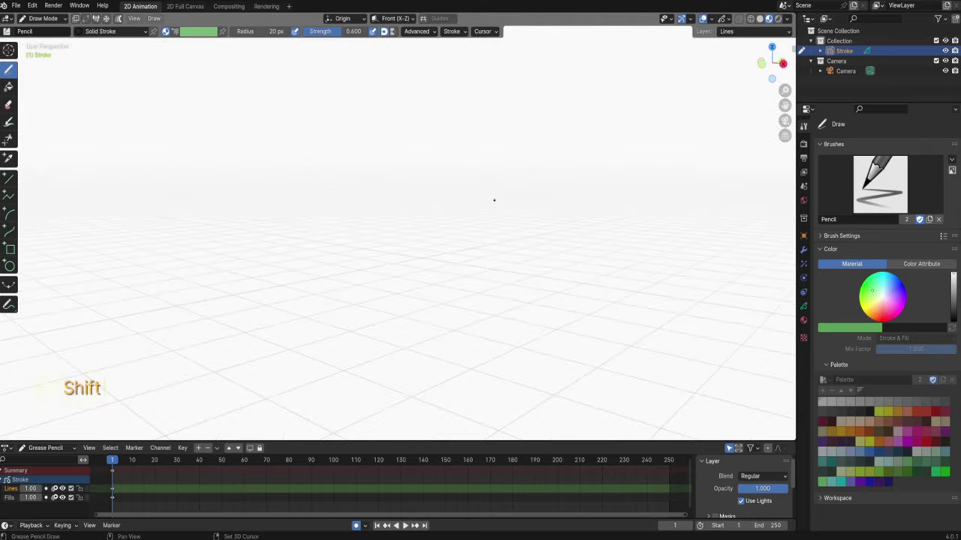
{"action": "middle_click_drag", "start_coordinate": [530, 262], "coordinate": [498, 352]}
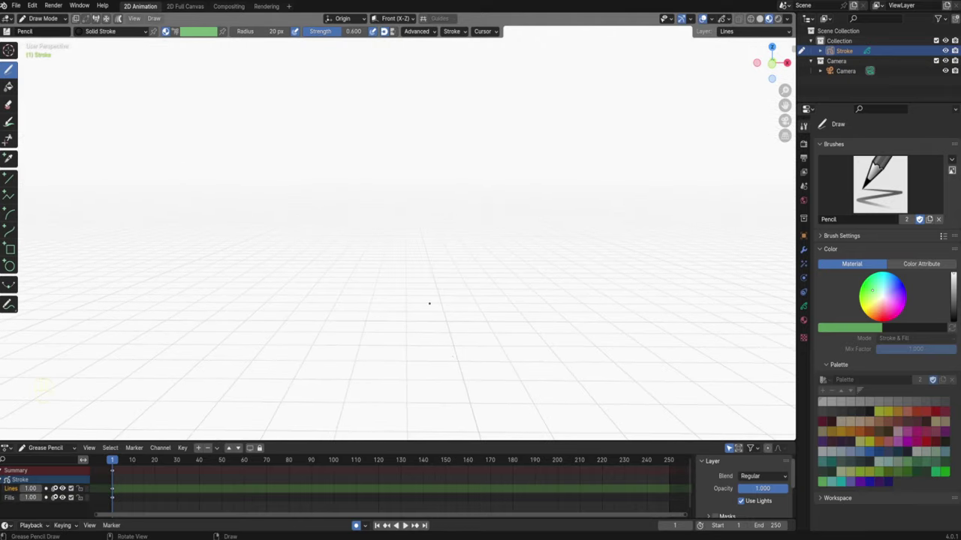
{"action": "key", "text": "KP_0"}
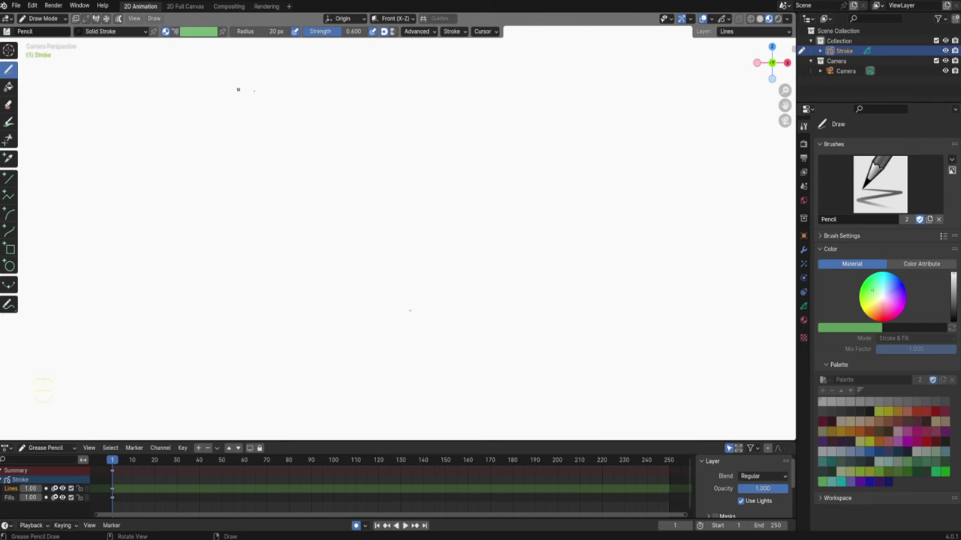
Step: Draw a wavy pencil line, and above it another wavy line with short scribbles at both ends, using a brush strength of 1
{"action": "mouse_move", "coordinate": [313, 202]}
{"action": "left_mouse_down"}
{"action": "mouse_move", "coordinate": [319, 192]}
{"action": "mouse_move", "coordinate": [386, 189]}
{"action": "mouse_move", "coordinate": [459, 201]}
{"action": "left_mouse_up"}
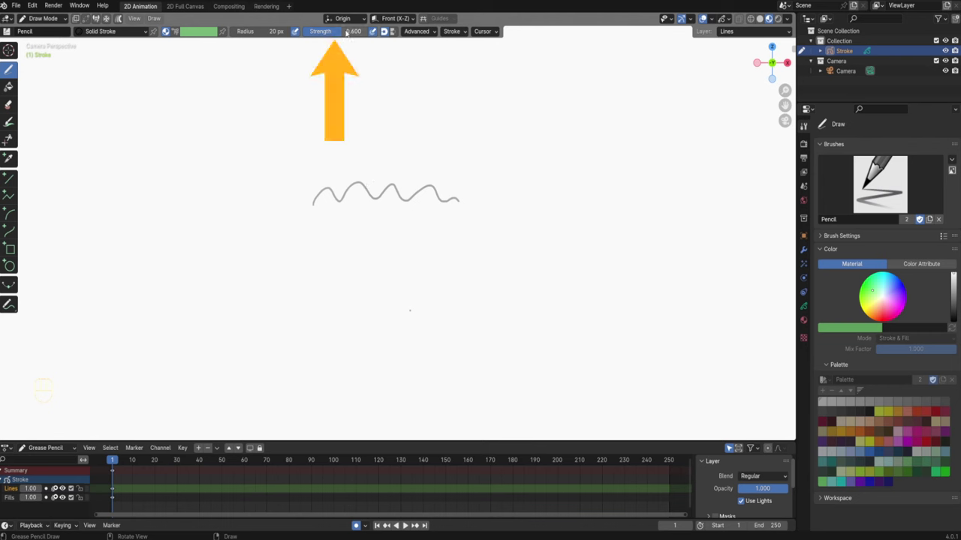
{"action": "left_click_drag", "start_coordinate": [349, 33], "coordinate": [376, 33]}
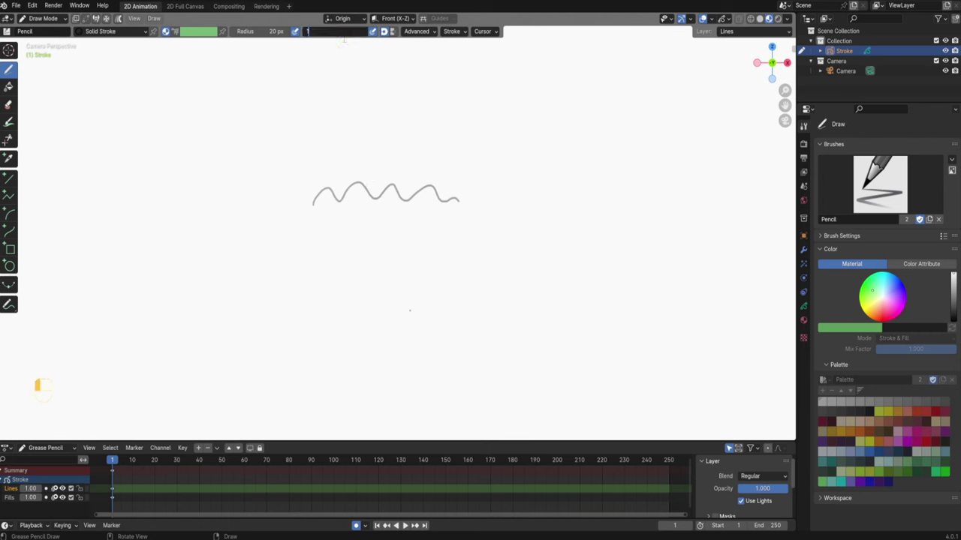
{"action": "mouse_move", "coordinate": [320, 165]}
{"action": "left_mouse_down"}
{"action": "mouse_move", "coordinate": [373, 155]}
{"action": "mouse_move", "coordinate": [460, 169]}
{"action": "left_mouse_up"}
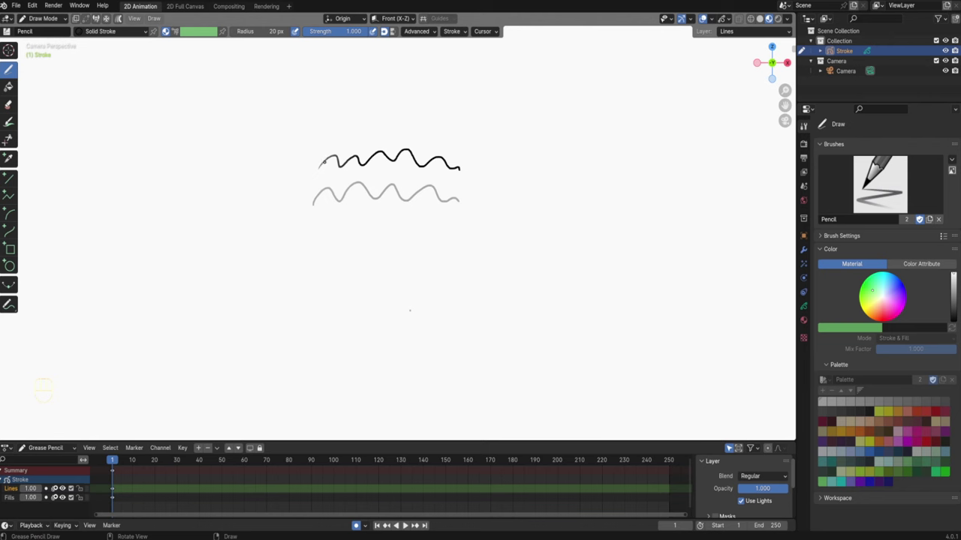
{"action": "mouse_move", "coordinate": [315, 155]}
{"action": "left_mouse_down"}
{"action": "mouse_move", "coordinate": [306, 172]}
{"action": "mouse_move", "coordinate": [268, 171]}
{"action": "left_mouse_up"}
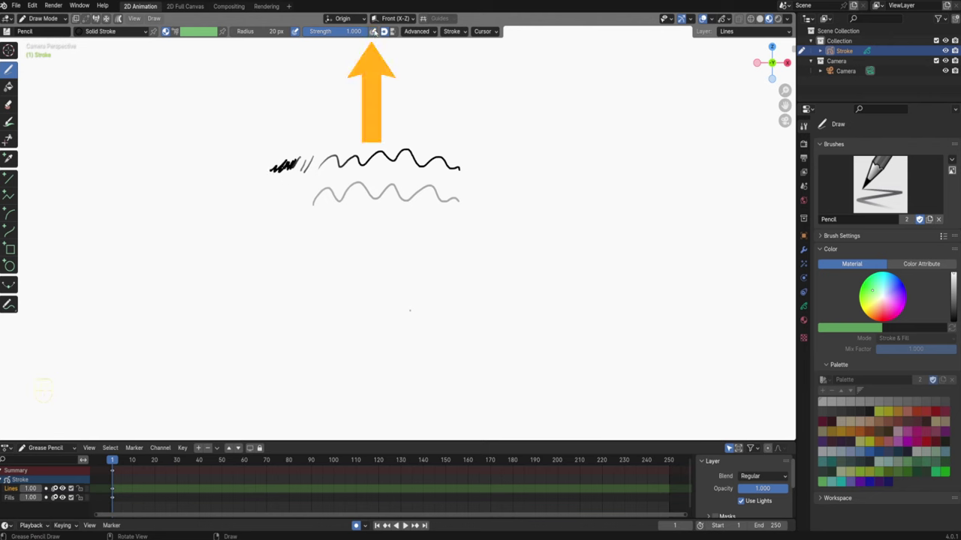
{"action": "left_click_drag", "start_coordinate": [475, 163], "coordinate": [524, 164]}
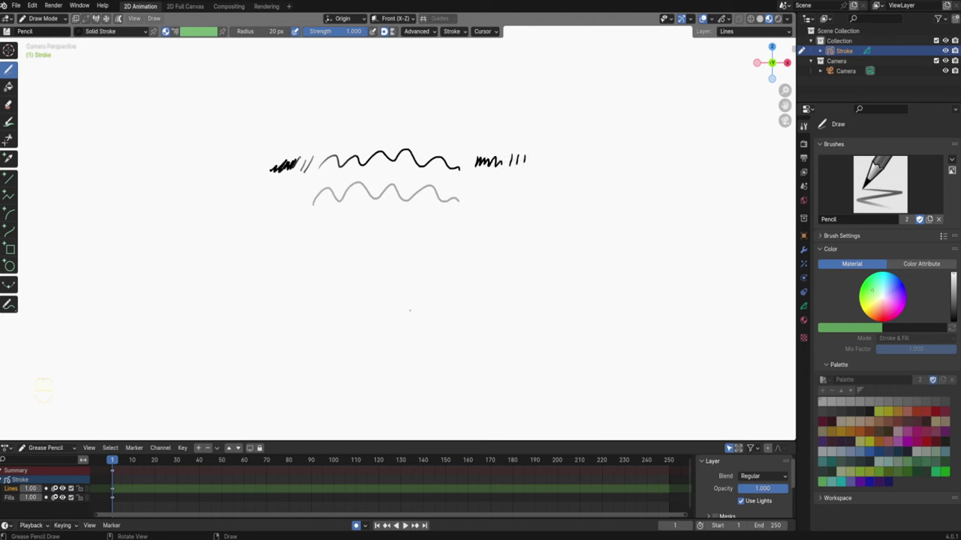
Step: Set the brush radius to 40 px and draw a top row of wavy strokes in three thicknesses, the last at 24 px
{"action": "left_click", "coordinate": [267, 31]}
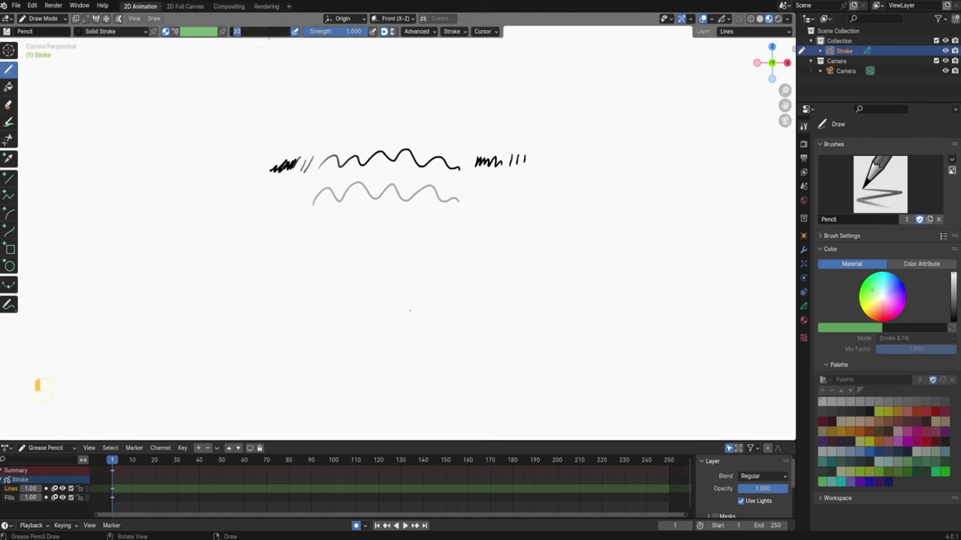
{"action": "type", "text": "40"}
{"action": "key", "text": "Return"}
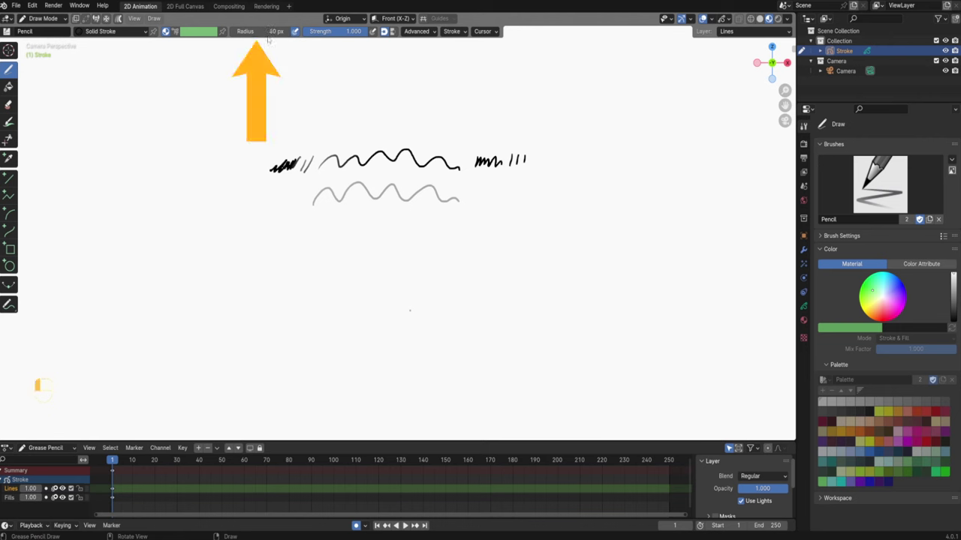
{"action": "mouse_move", "coordinate": [319, 145]}
{"action": "left_mouse_down"}
{"action": "mouse_move", "coordinate": [344, 130]}
{"action": "mouse_move", "coordinate": [523, 131]}
{"action": "left_mouse_up"}
{"action": "key", "text": "f"}
{"action": "left_click", "coordinate": [416, 130]}
{"action": "key", "text": "f"}
{"action": "left_click", "coordinate": [498, 129]}
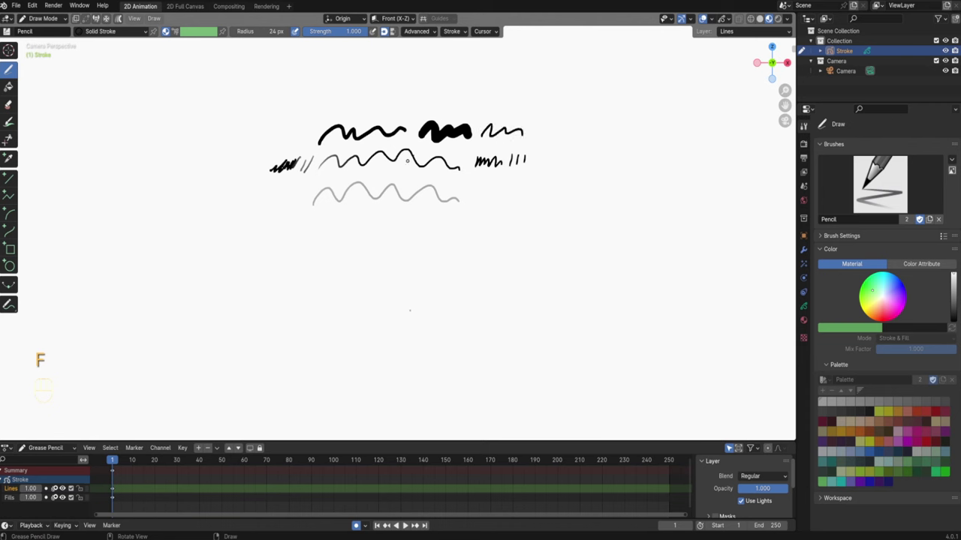
Step: Enable Stabilize Stroke for the pencil with a radius of 10 px and a factor of 0.6
{"action": "left_click", "coordinate": [461, 34]}
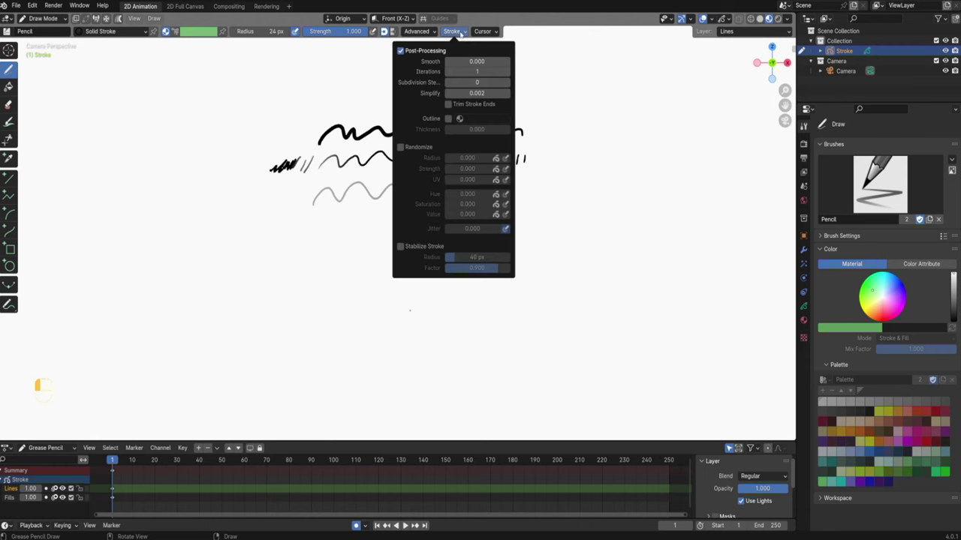
{"action": "left_click", "coordinate": [401, 248]}
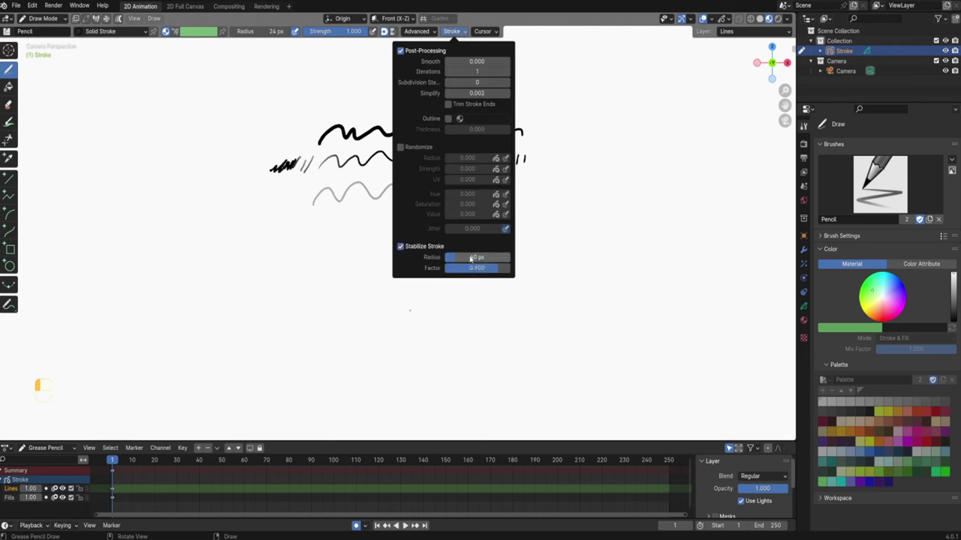
{"action": "left_click", "coordinate": [460, 257]}
{"action": "type", "text": "10"}
{"action": "key", "text": "Return"}
{"action": "left_click", "coordinate": [478, 268]}
{"action": "type", "text": "0.6"}
{"action": "key", "text": "Return"}
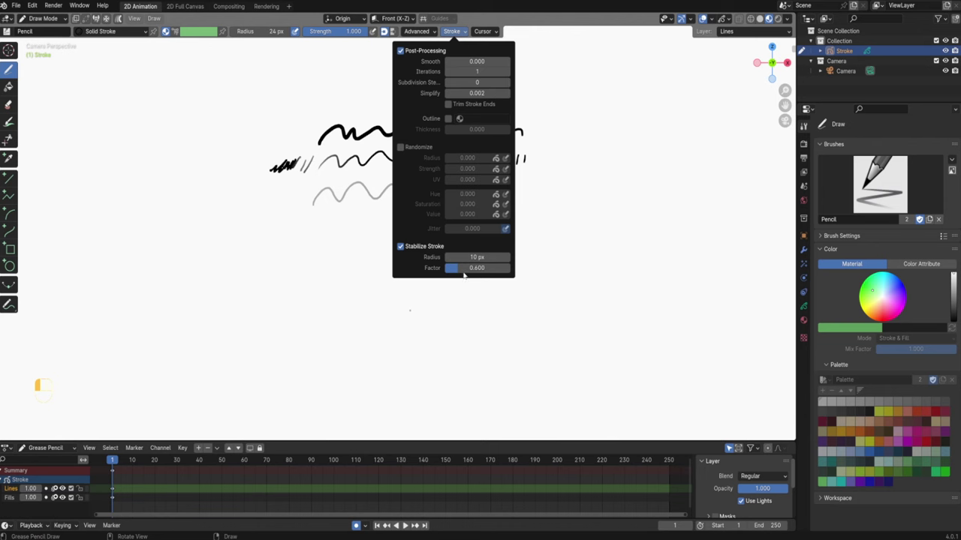
Step: Draw two rows of stabilized wavy strokes below the gray line, undoing the unwanted attempts
{"action": "left_click_drag", "start_coordinate": [314, 242], "coordinate": [420, 219]}
{"action": "mouse_move", "coordinate": [469, 268]}
{"action": "left_mouse_down"}
{"action": "mouse_move", "coordinate": [486, 276]}
{"action": "mouse_move", "coordinate": [472, 274]}
{"action": "left_mouse_up"}
{"action": "mouse_move", "coordinate": [339, 276]}
{"action": "left_mouse_down"}
{"action": "mouse_move", "coordinate": [433, 256]}
{"action": "mouse_move", "coordinate": [447, 277]}
{"action": "left_mouse_up"}
{"action": "key", "text": "ctrl+z"}
{"action": "mouse_move", "coordinate": [319, 291]}
{"action": "left_mouse_down"}
{"action": "mouse_move", "coordinate": [347, 275]}
{"action": "mouse_move", "coordinate": [440, 279]}
{"action": "left_mouse_up"}
{"action": "key", "text": "ctrl+z"}
{"action": "mouse_move", "coordinate": [318, 303]}
{"action": "left_mouse_down"}
{"action": "mouse_move", "coordinate": [354, 308]}
{"action": "mouse_move", "coordinate": [388, 271]}
{"action": "mouse_move", "coordinate": [423, 316]}
{"action": "left_mouse_up"}
{"action": "mouse_move", "coordinate": [437, 308]}
{"action": "left_mouse_down"}
{"action": "mouse_move", "coordinate": [481, 279]}
{"action": "mouse_move", "coordinate": [512, 307]}
{"action": "left_mouse_up"}
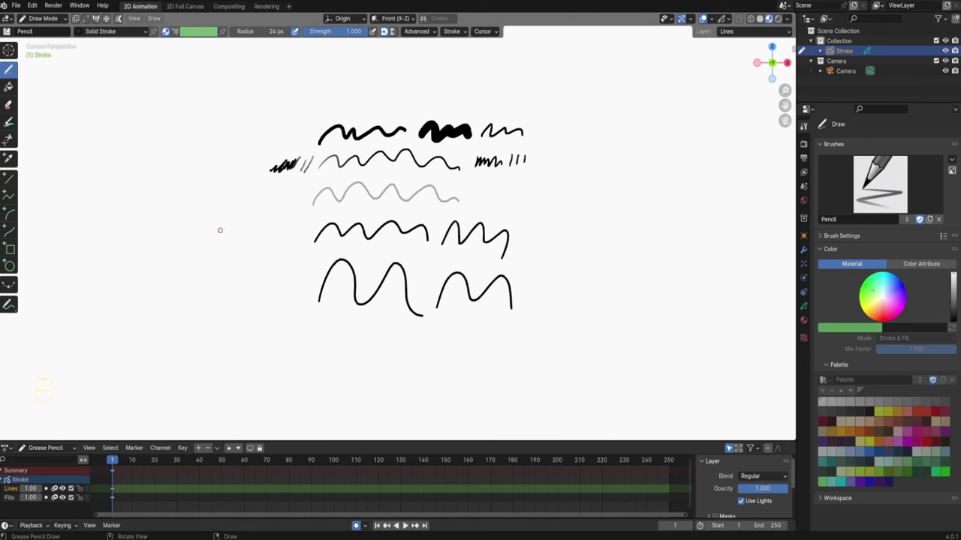
Step: Draw a closed oval beside the wavy lines and fill it with the Solid Fill material
{"action": "mouse_move", "coordinate": [226, 222]}
{"action": "left_mouse_down"}
{"action": "mouse_move", "coordinate": [180, 248]}
{"action": "mouse_move", "coordinate": [220, 294]}
{"action": "mouse_move", "coordinate": [259, 239]}
{"action": "mouse_move", "coordinate": [213, 221]}
{"action": "left_mouse_up"}
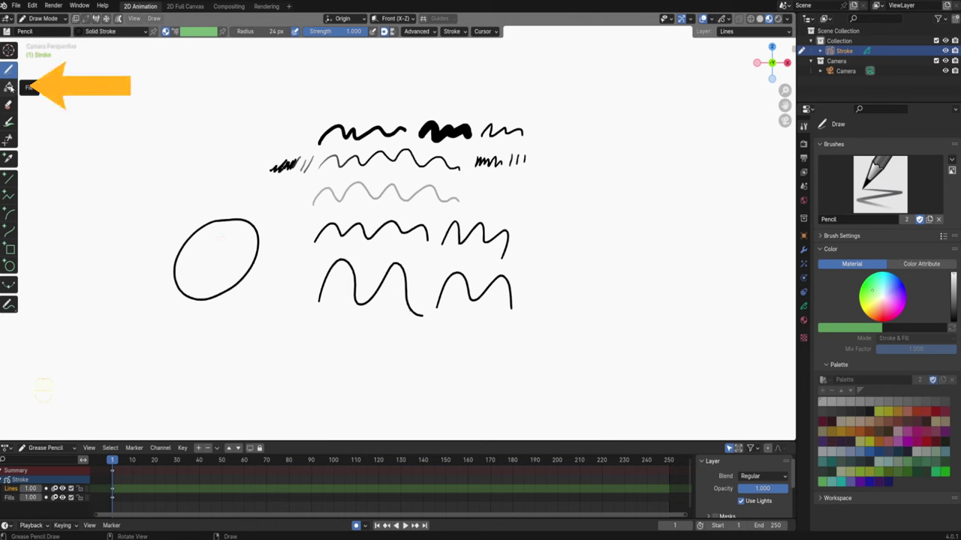
{"action": "left_click", "coordinate": [9, 87]}
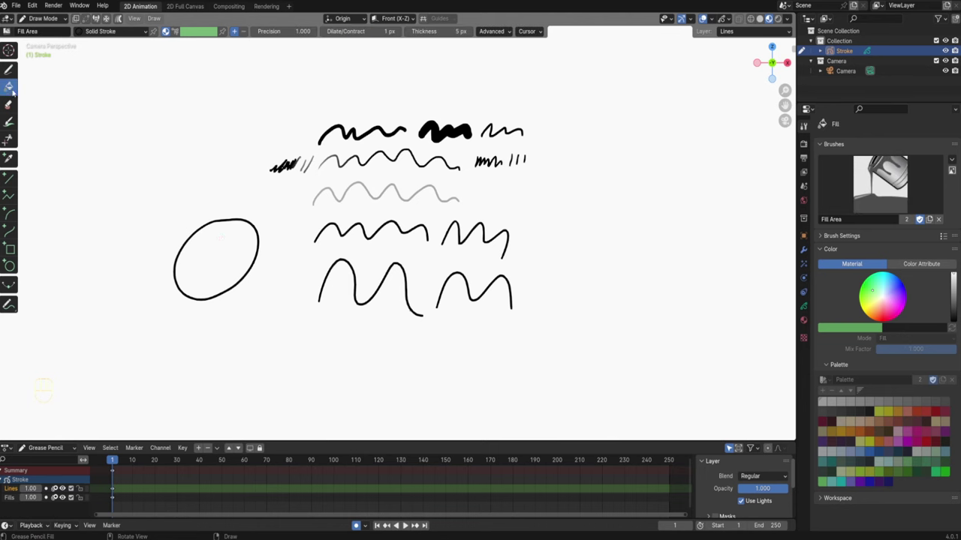
{"action": "left_click", "coordinate": [105, 32]}
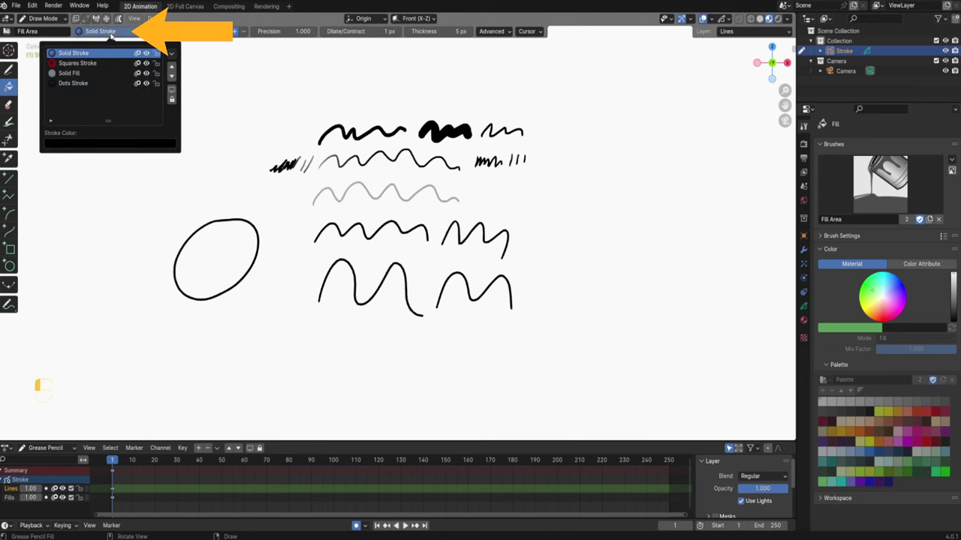
{"action": "left_click", "coordinate": [92, 75]}
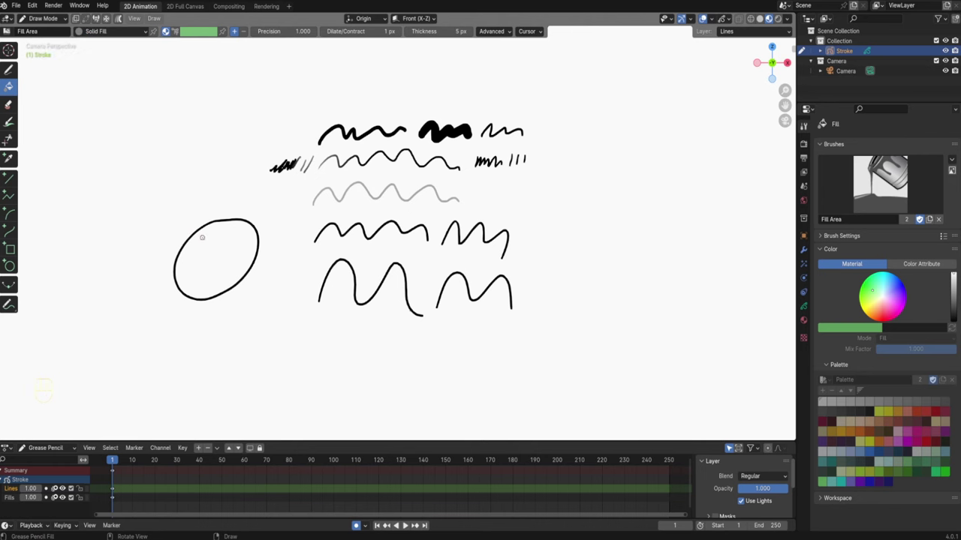
{"action": "left_click", "coordinate": [221, 254]}
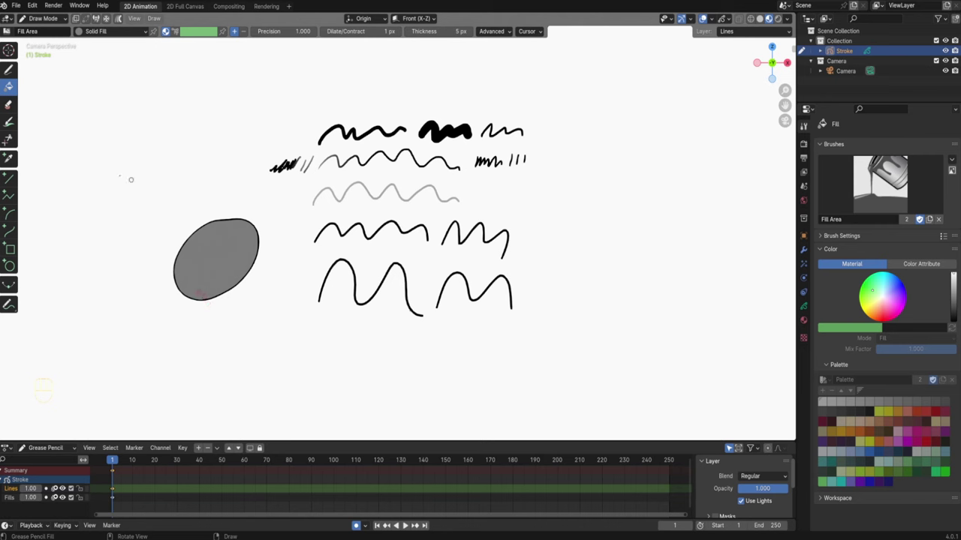
Step: Test the Eraser on the first wavy line of the lowest row in Dissolve and Point modes, and remove it entirely in Stroke mode
{"action": "left_click", "coordinate": [9, 105]}
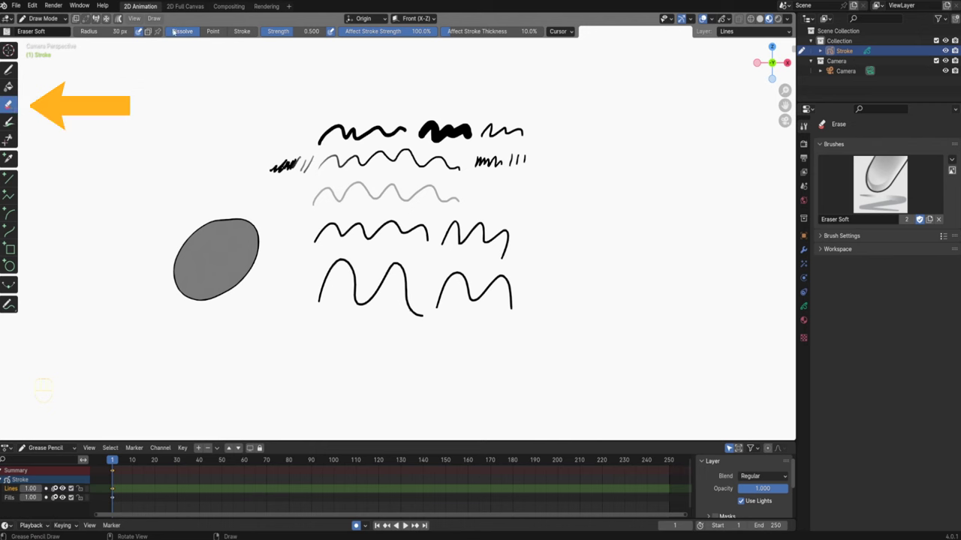
{"action": "left_click_drag", "start_coordinate": [324, 277], "coordinate": [316, 310]}
{"action": "mouse_move", "coordinate": [413, 320]}
{"action": "left_mouse_down"}
{"action": "mouse_move", "coordinate": [437, 321]}
{"action": "mouse_move", "coordinate": [379, 310]}
{"action": "mouse_move", "coordinate": [443, 312]}
{"action": "mouse_move", "coordinate": [433, 288]}
{"action": "mouse_move", "coordinate": [400, 306]}
{"action": "left_mouse_up"}
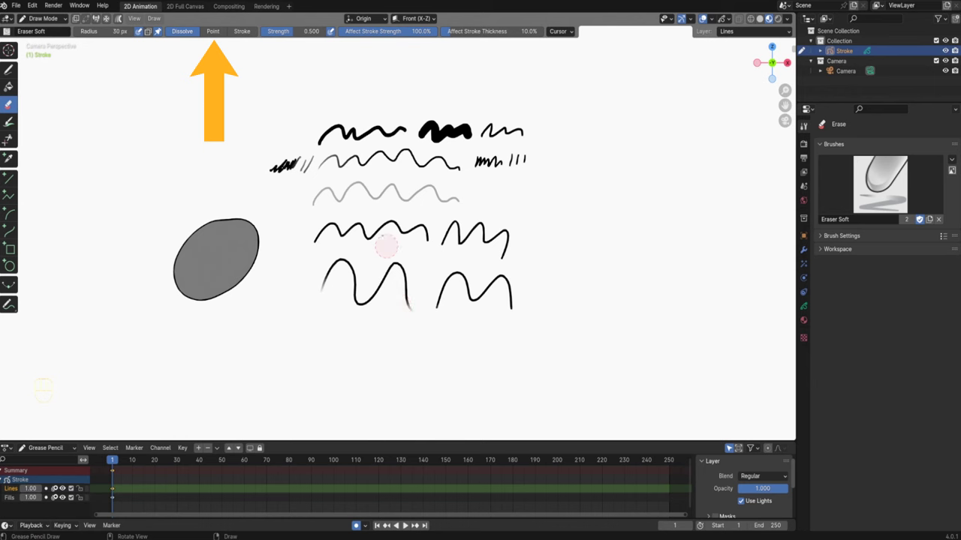
{"action": "left_click", "coordinate": [213, 31]}
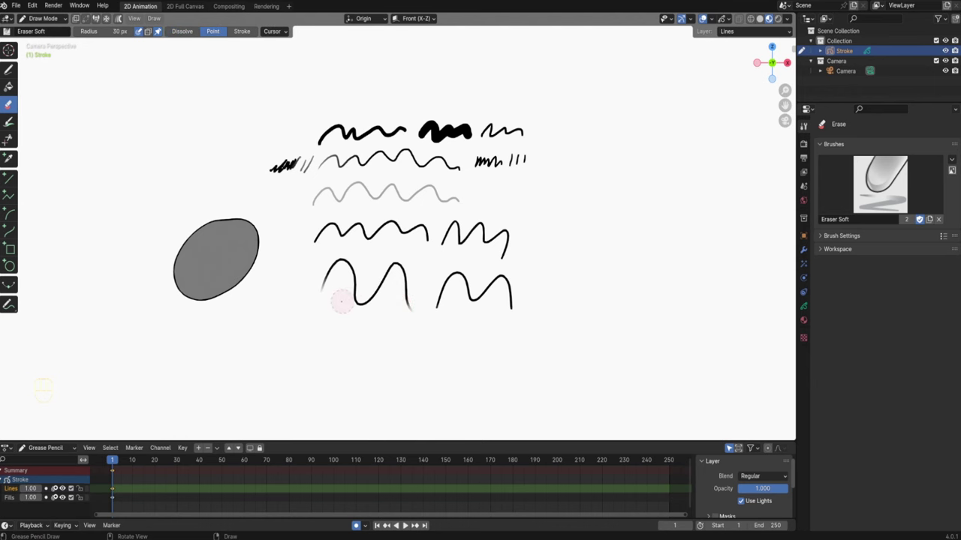
{"action": "mouse_move", "coordinate": [342, 301]}
{"action": "left_mouse_down"}
{"action": "mouse_move", "coordinate": [325, 277]}
{"action": "mouse_move", "coordinate": [344, 264]}
{"action": "mouse_move", "coordinate": [315, 268]}
{"action": "left_mouse_up"}
{"action": "left_click", "coordinate": [241, 31]}
{"action": "left_click", "coordinate": [354, 280]}
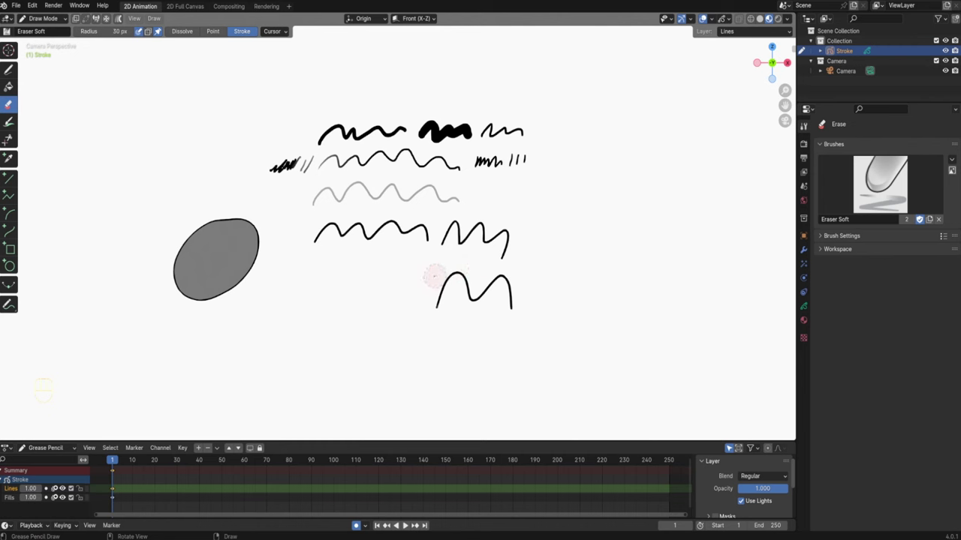
Step: Switch to Edit Mode, select a point in the trough of the lowest wavy stroke, and try moving it
{"action": "key", "text": "Tab"}
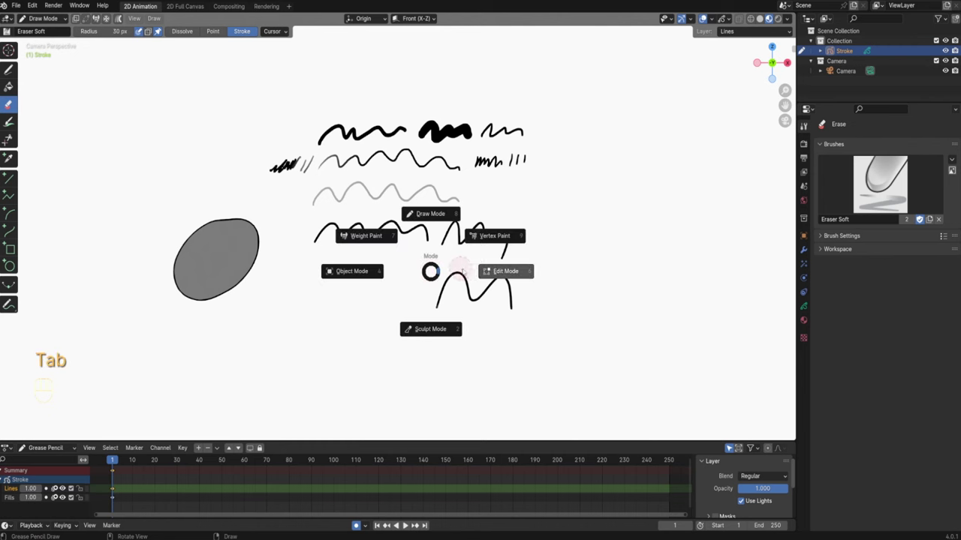
{"action": "key", "text": "1"}
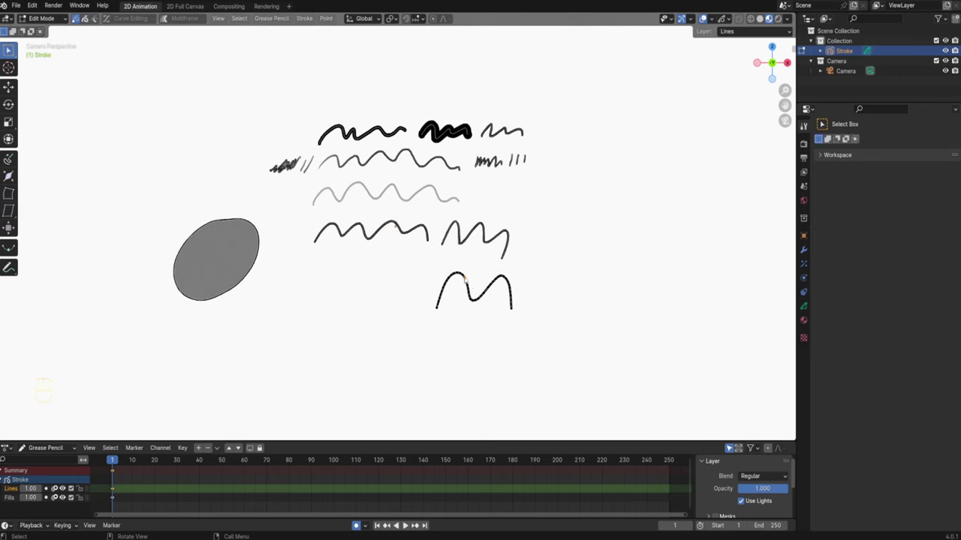
{"action": "left_click_drag", "start_coordinate": [457, 297], "coordinate": [482, 314]}
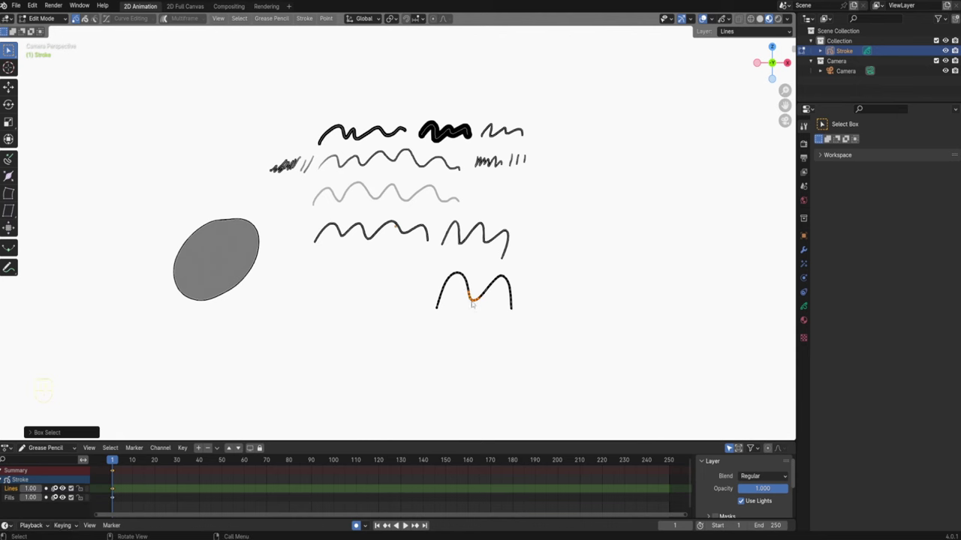
{"action": "left_click", "coordinate": [488, 304]}
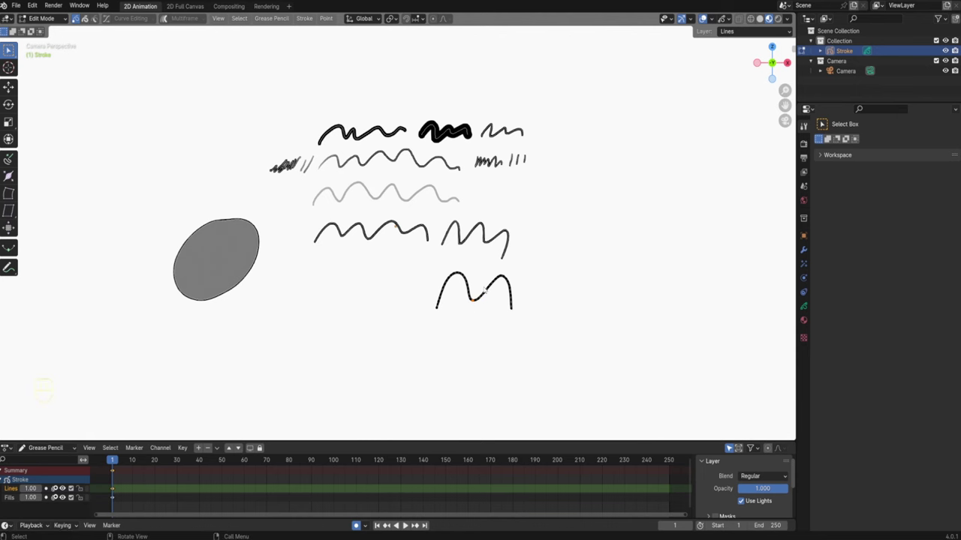
{"action": "scroll", "coordinate": [484, 292], "scroll_direction": "up", "scroll_amount": 3}
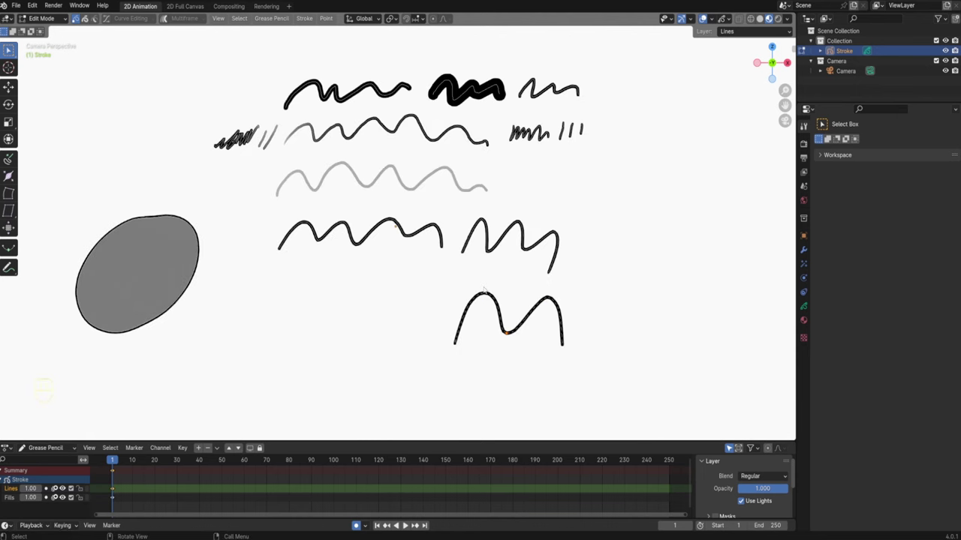
{"action": "key", "text": "g"}
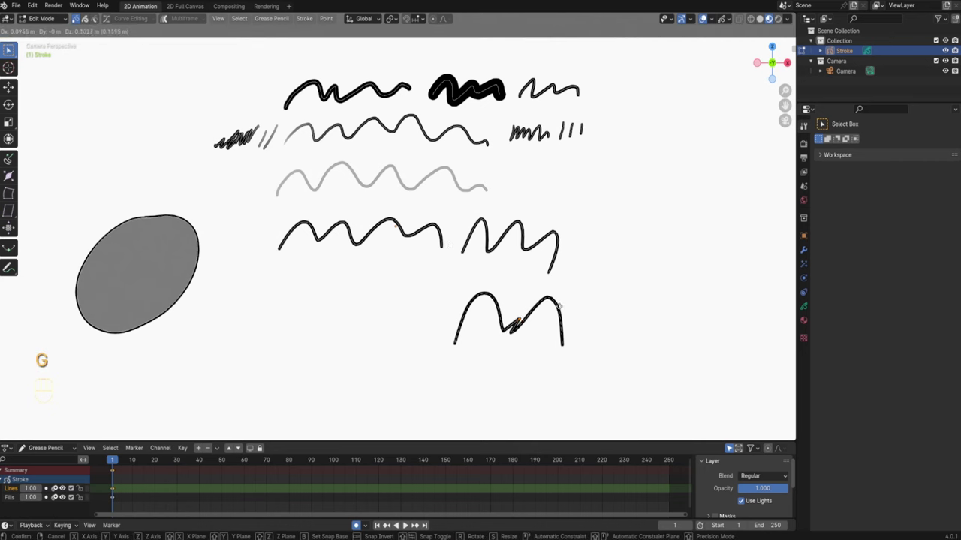
{"action": "key", "text": "Escape"}
Step: Select the entire lowest wavy stroke, try scaling it up, and rotate it clockwise
{"action": "left_click_drag", "start_coordinate": [432, 282], "coordinate": [584, 383]}
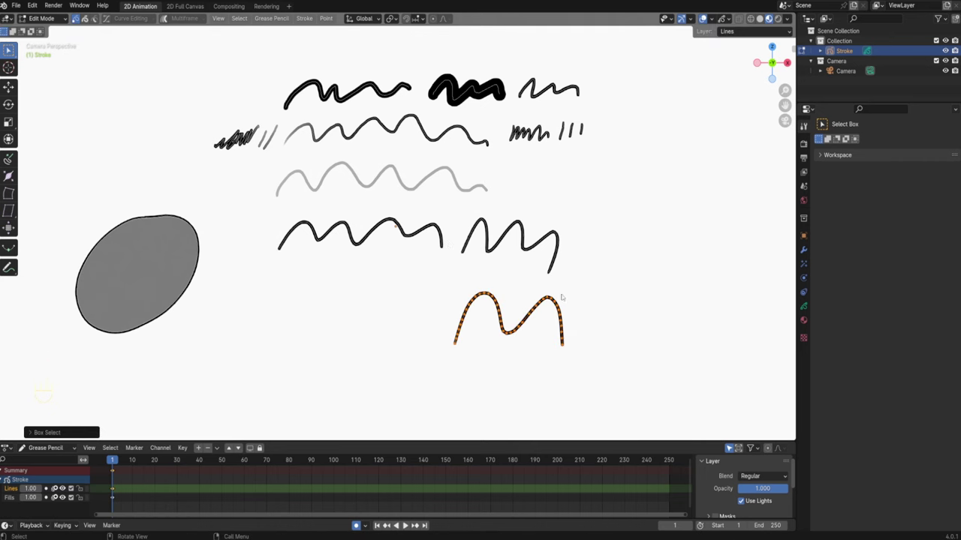
{"action": "key", "text": "s"}
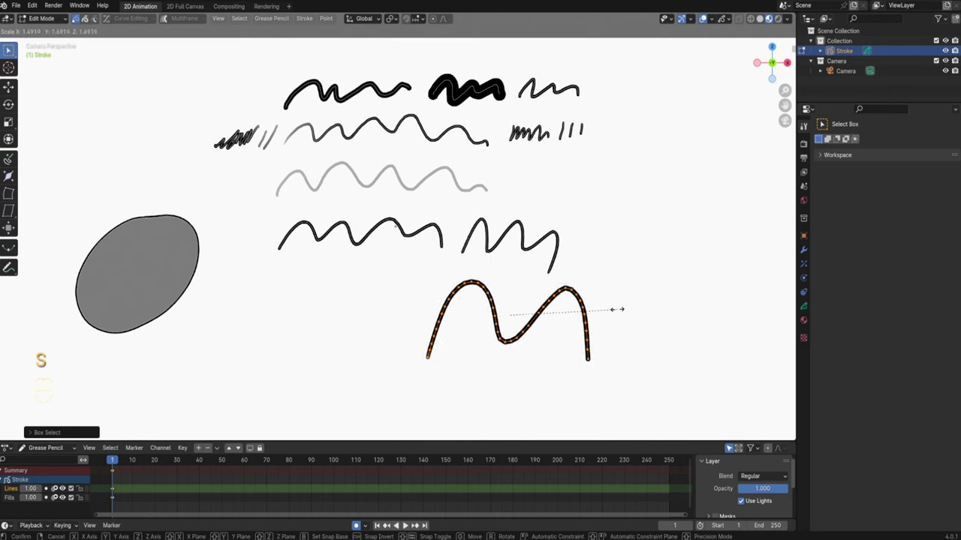
{"action": "key", "text": "Escape"}
{"action": "key", "text": "r"}
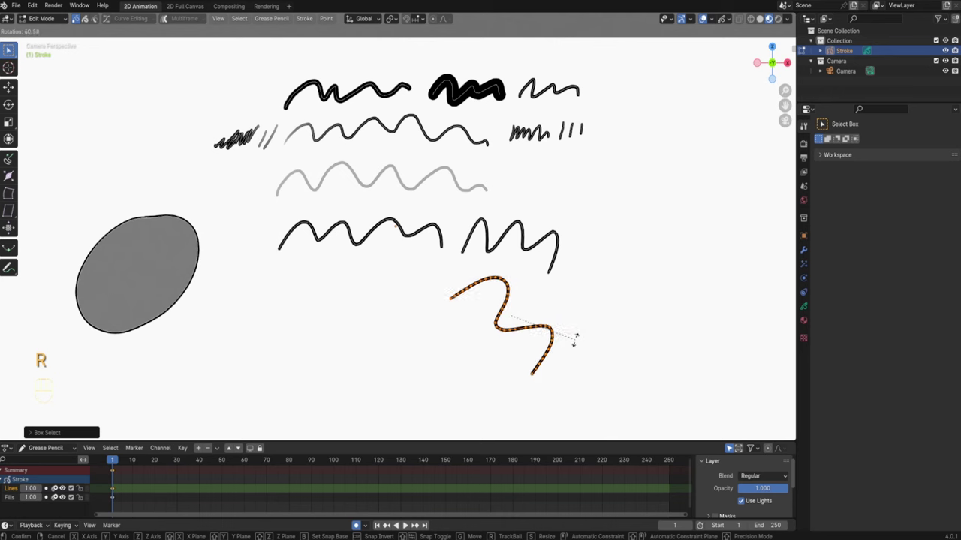
{"action": "left_click", "coordinate": [580, 327]}
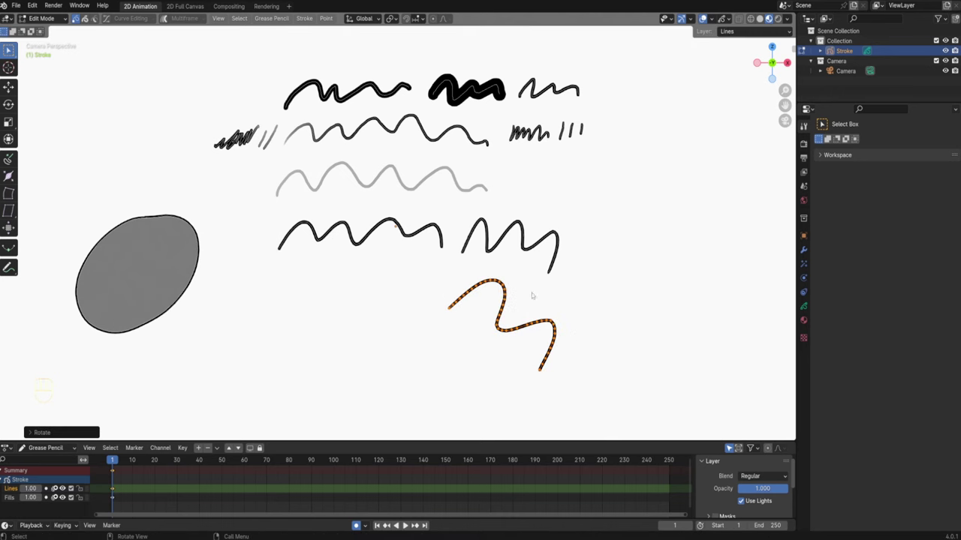
Step: Enable proportional editing and move a point on the rotated stroke's first peak upward with an influence radius of about 0.2 m
{"action": "key", "text": "alt+a"}
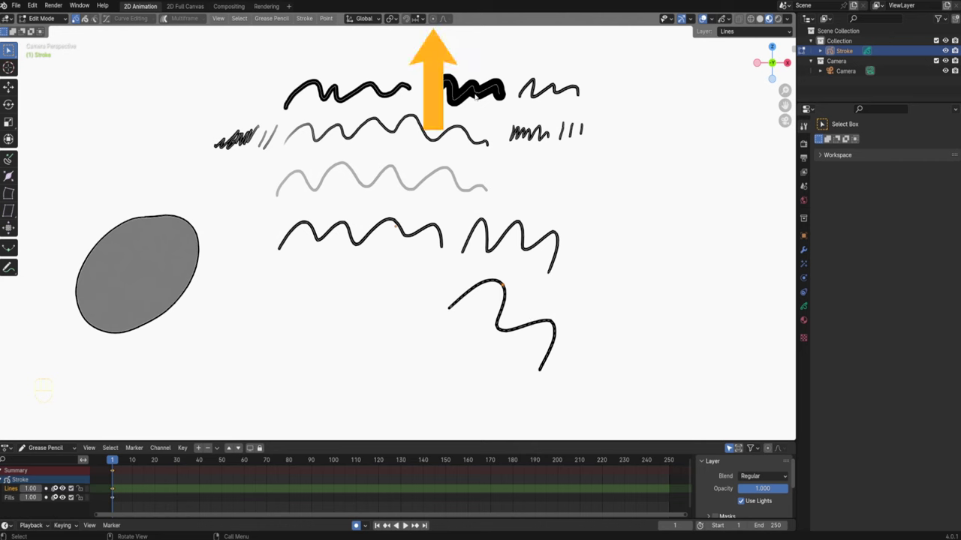
{"action": "left_click", "coordinate": [433, 19]}
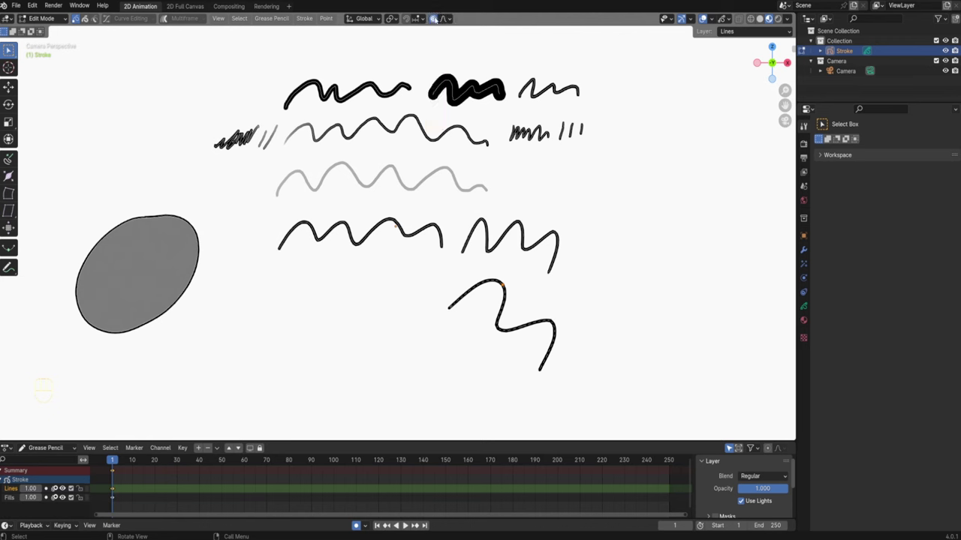
{"action": "key", "text": "g"}
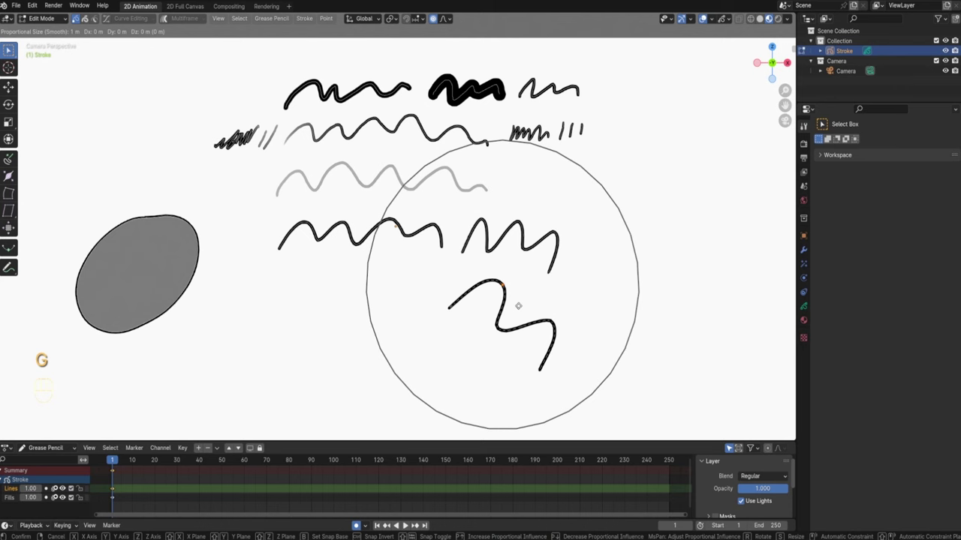
{"action": "scroll", "coordinate": [503, 285], "scroll_direction": "up", "scroll_amount": 1}
{"action": "scroll", "coordinate": [518, 306], "scroll_direction": "up", "scroll_amount": 16}
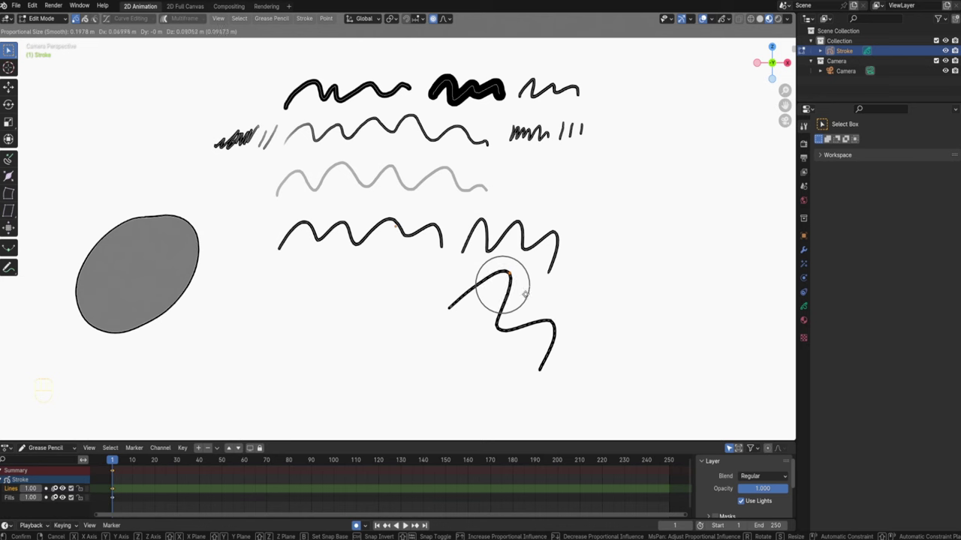
{"action": "left_click", "coordinate": [527, 292]}
{"action": "left_click", "coordinate": [554, 327]}
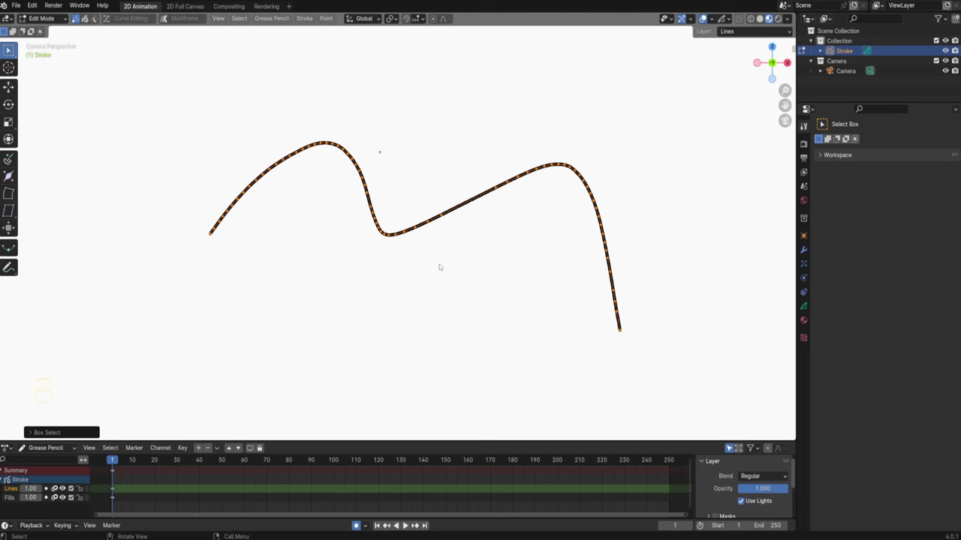
Step: Try Sculpt Mode on the stroke, reshaping its valley and second peak with Grab and brushing its descending part with Thickness
{"action": "key", "text": "ctrl+Tab"}
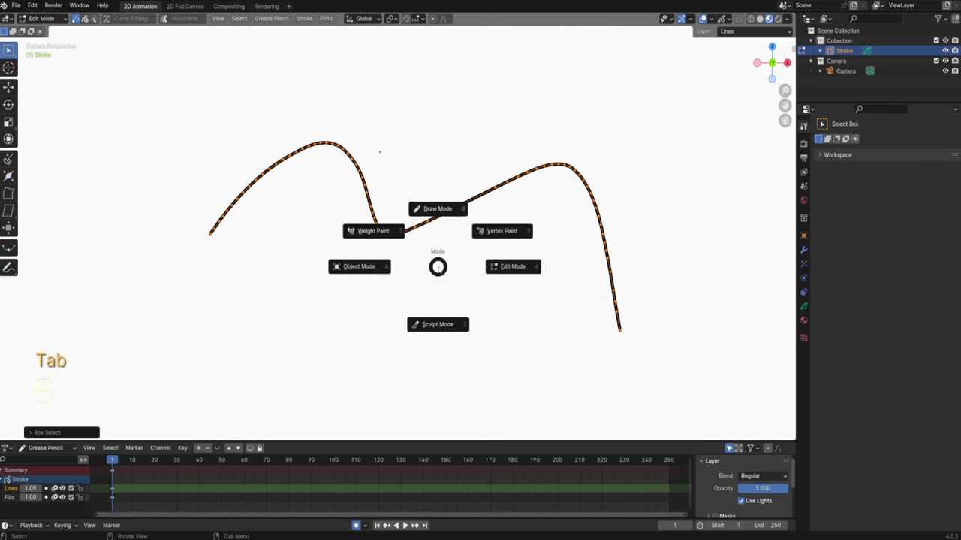
{"action": "left_click", "coordinate": [467, 333]}
{"action": "left_click", "coordinate": [9, 122]}
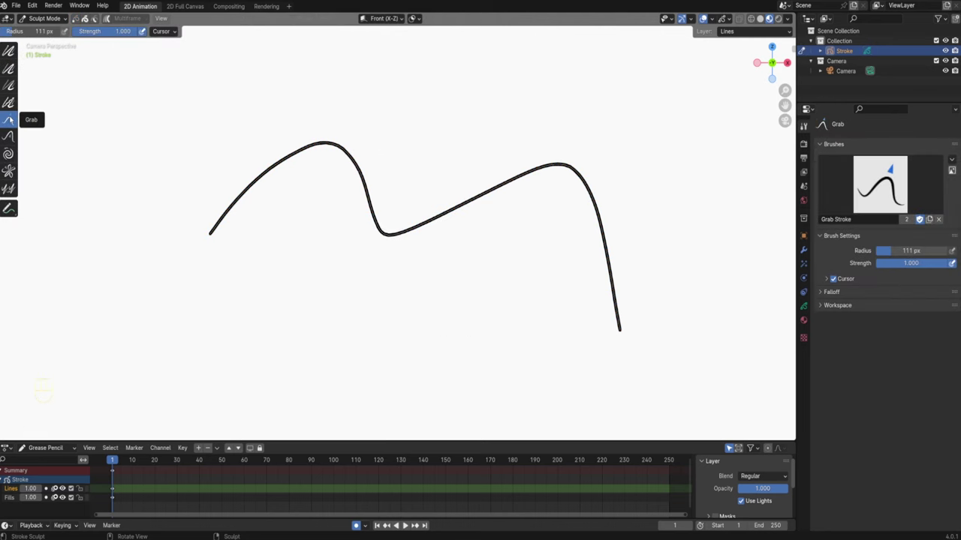
{"action": "left_click_drag", "start_coordinate": [384, 233], "coordinate": [389, 225]}
{"action": "mouse_move", "coordinate": [579, 175]}
{"action": "left_mouse_down"}
{"action": "mouse_move", "coordinate": [570, 155]}
{"action": "mouse_move", "coordinate": [578, 143]}
{"action": "left_mouse_up"}
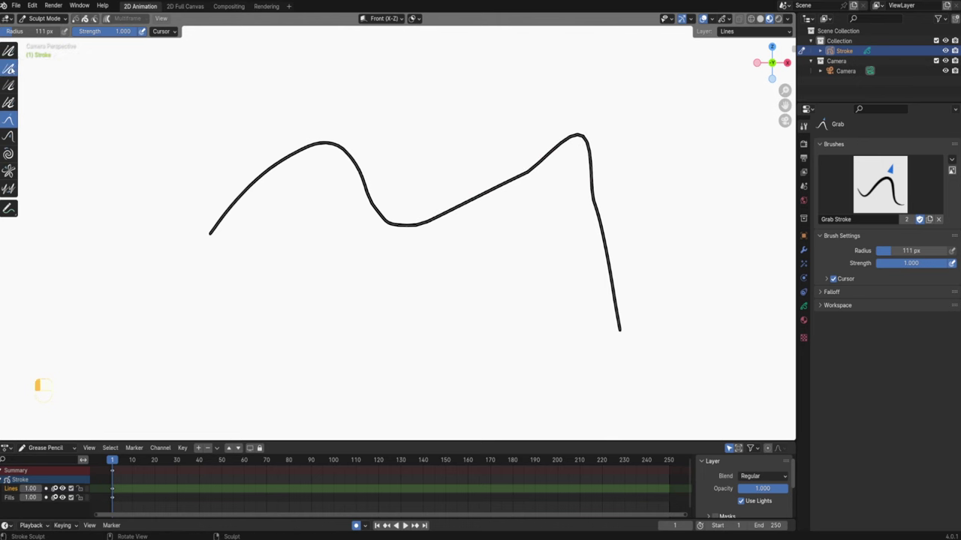
{"action": "left_click", "coordinate": [9, 69]}
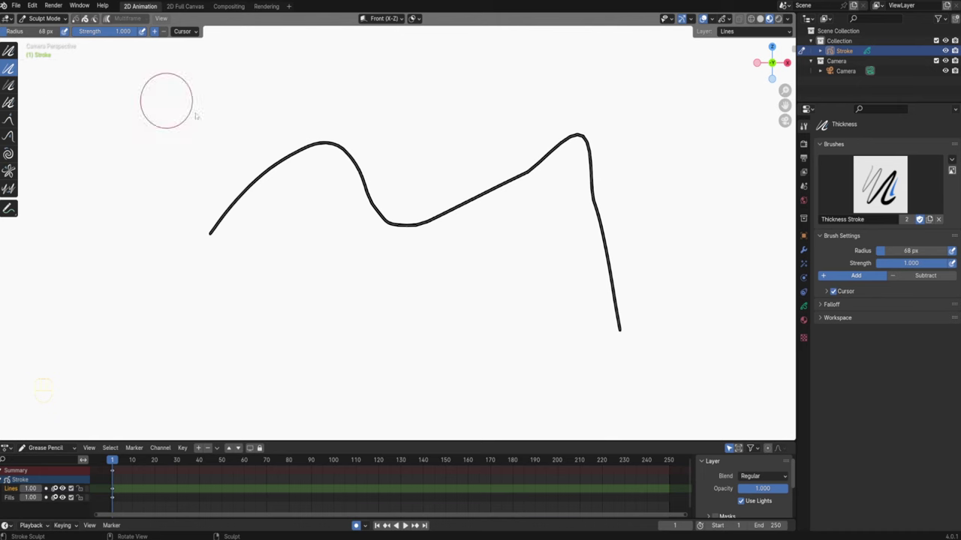
{"action": "mouse_move", "coordinate": [363, 172]}
{"action": "left_mouse_down"}
{"action": "mouse_move", "coordinate": [401, 223]}
{"action": "mouse_move", "coordinate": [365, 177]}
{"action": "mouse_move", "coordinate": [378, 204]}
{"action": "mouse_move", "coordinate": [367, 175]}
{"action": "mouse_move", "coordinate": [368, 199]}
{"action": "left_mouse_up"}
Step: Pull the rotated stroke's second peak upward with proportional editing, and close the stroke by joining its two endpoints
{"action": "key", "text": "g"}
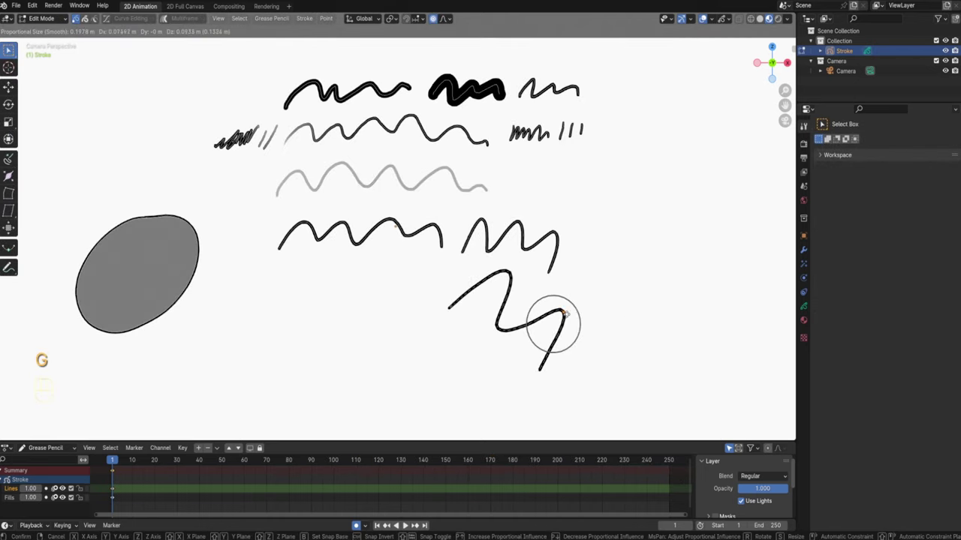
{"action": "left_click", "coordinate": [567, 316]}
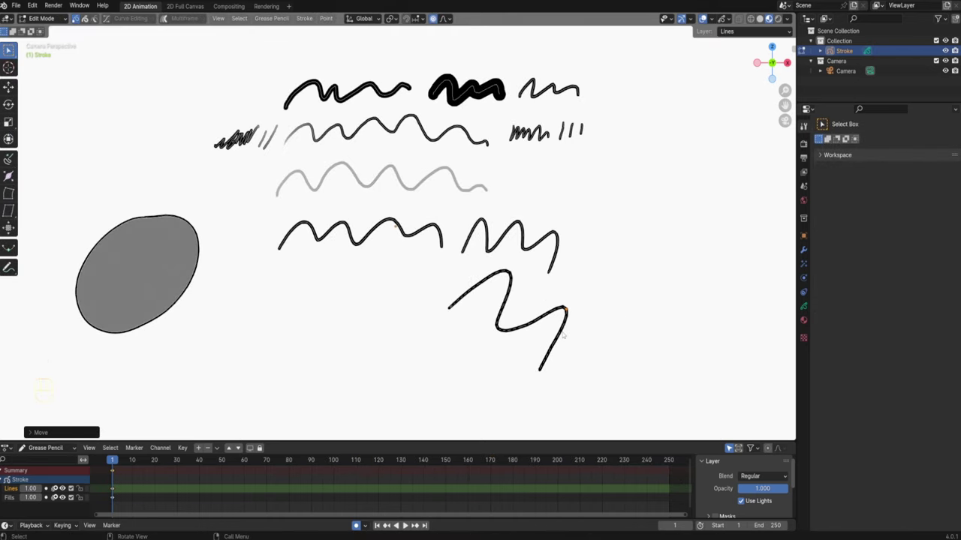
{"action": "scroll", "coordinate": [563, 335], "scroll_direction": "up", "scroll_amount": 1}
{"action": "scroll", "coordinate": [563, 336], "scroll_direction": "down", "scroll_amount": 2}
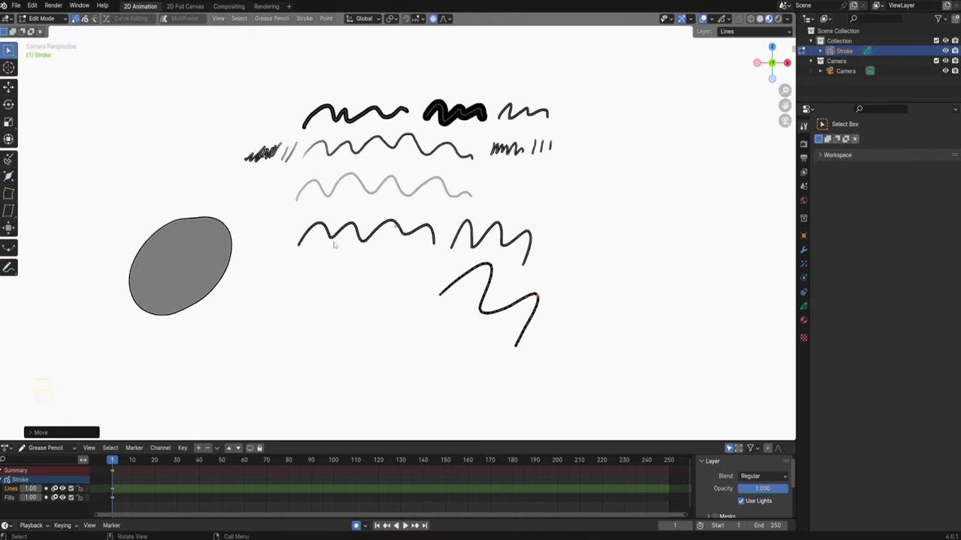
{"action": "left_click", "coordinate": [439, 294]}
{"action": "left_click", "coordinate": [515, 347], "text": "shift"}
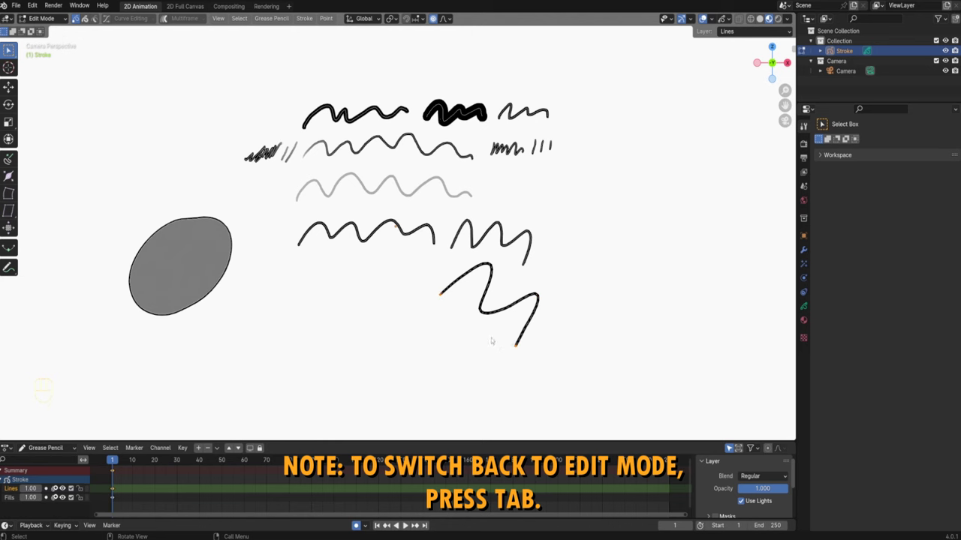
{"action": "key", "text": "f"}
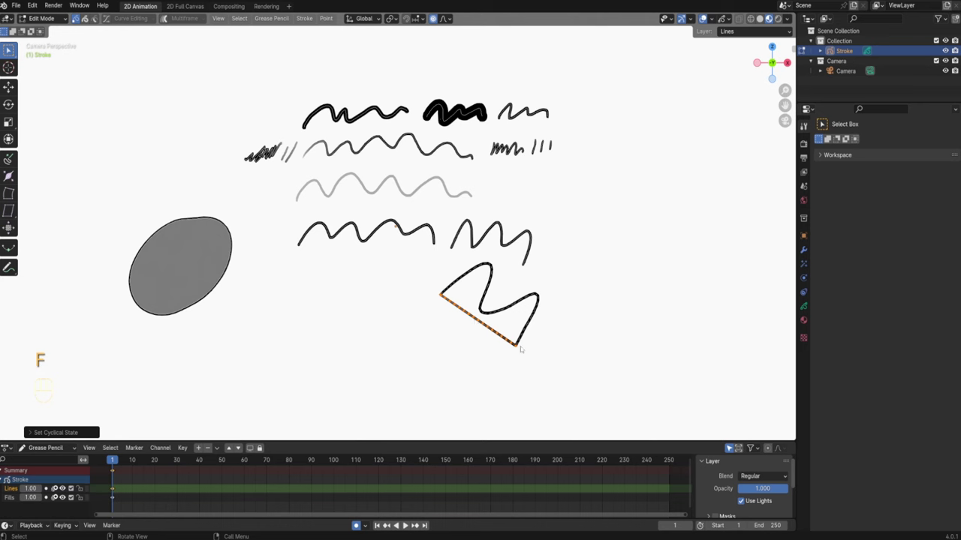
Step: Extrude both ends of the long wavy stroke above downward along Z and join the new endpoints into a closed shape
{"action": "left_click", "coordinate": [298, 248]}
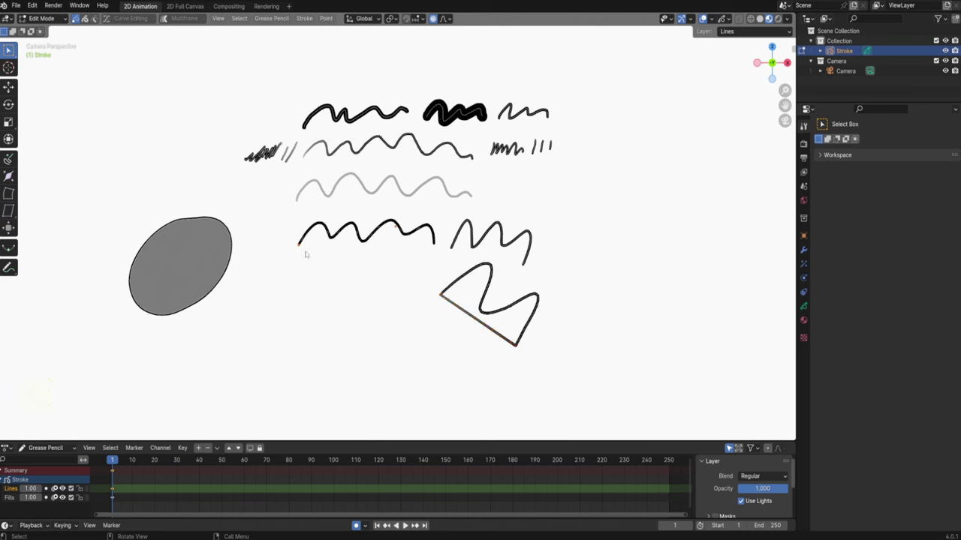
{"action": "key", "text": "e"}
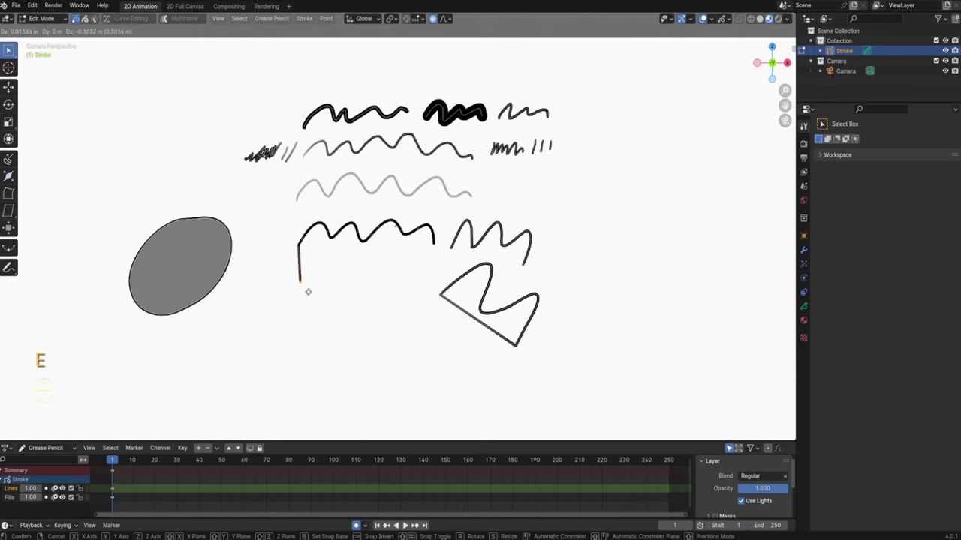
{"action": "key", "text": "z"}
{"action": "left_click", "coordinate": [305, 301]}
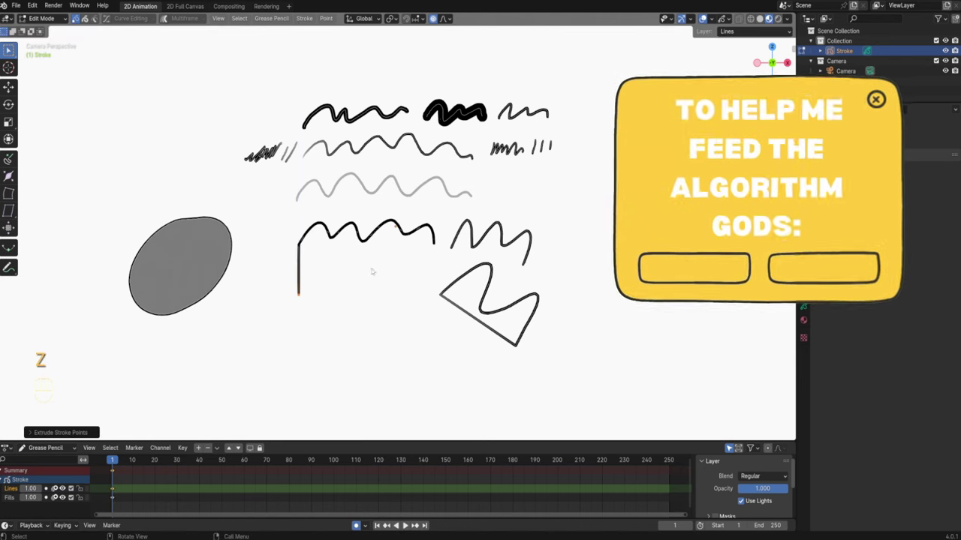
{"action": "left_click", "coordinate": [433, 245]}
{"action": "key", "text": "e"}
{"action": "key", "text": "z"}
{"action": "left_click", "coordinate": [433, 285]}
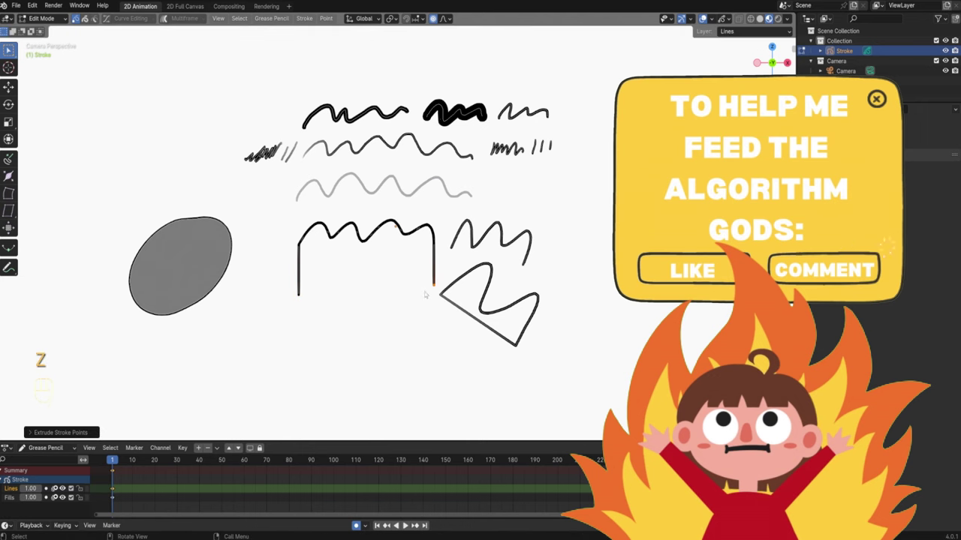
{"action": "left_click", "coordinate": [298, 295], "text": "shift"}
{"action": "key", "text": "f"}
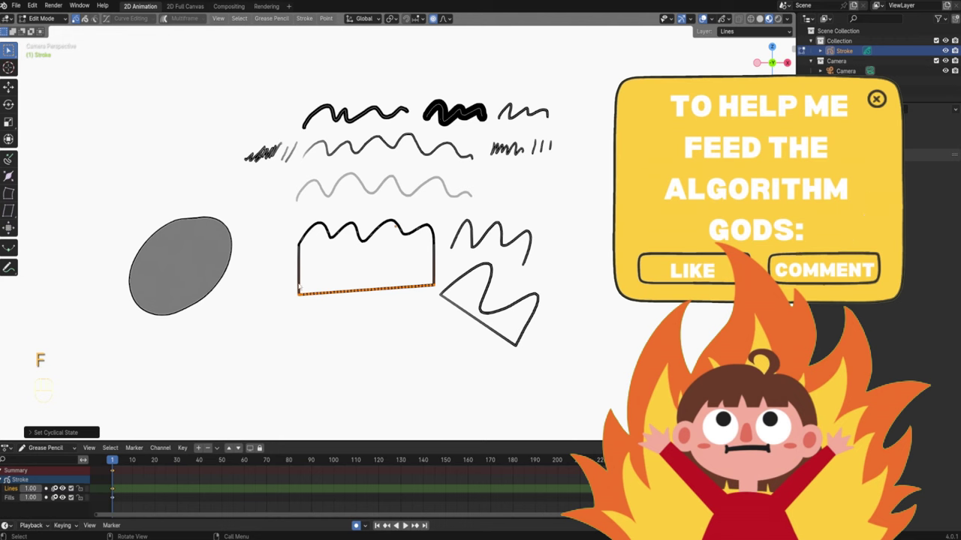
Step: Return to Draw Mode and fill the closed wavy-topped shape with the Solid Fill material
{"action": "key", "text": "Tab"}
{"action": "key", "text": "Tab"}
{"action": "left_click", "coordinate": [373, 205]}
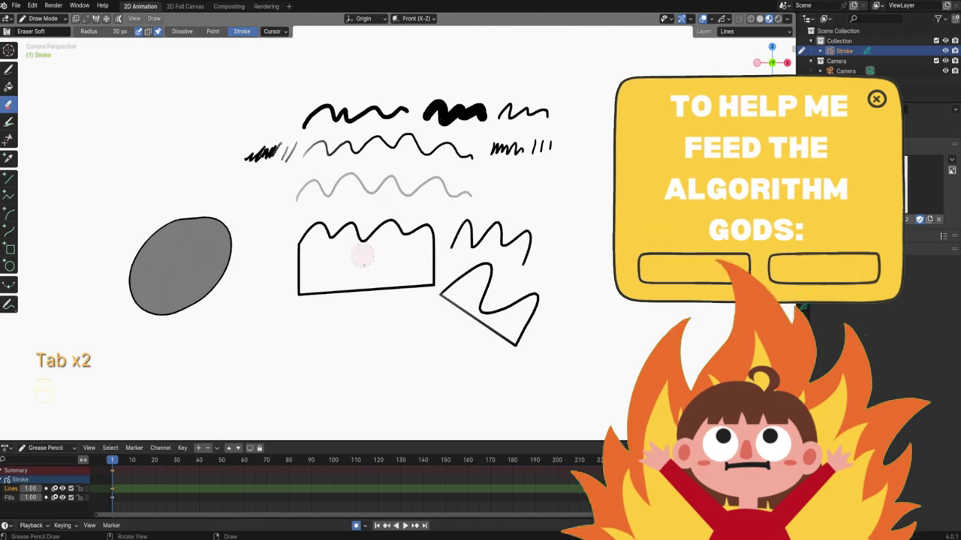
{"action": "left_click", "coordinate": [9, 86]}
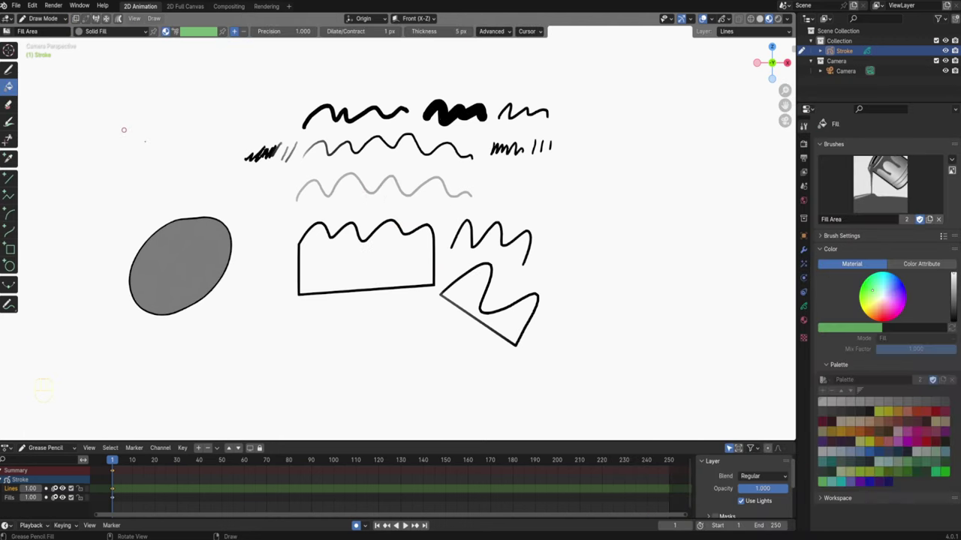
{"action": "left_click", "coordinate": [350, 255]}
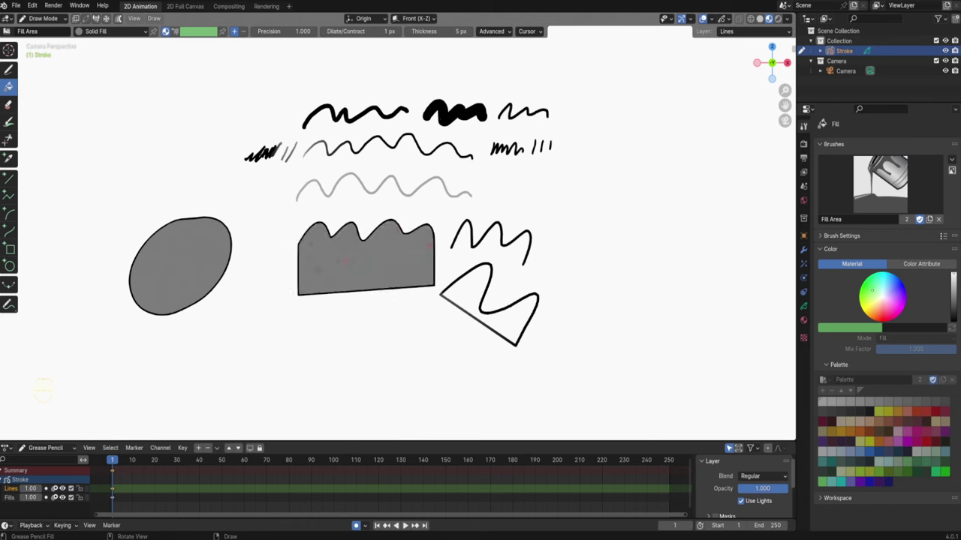
Step: Switch to Edit Mode, select all the strokes and delete their points to empty the drawing
{"action": "key", "text": "Tab"}
{"action": "left_click", "coordinate": [337, 247]}
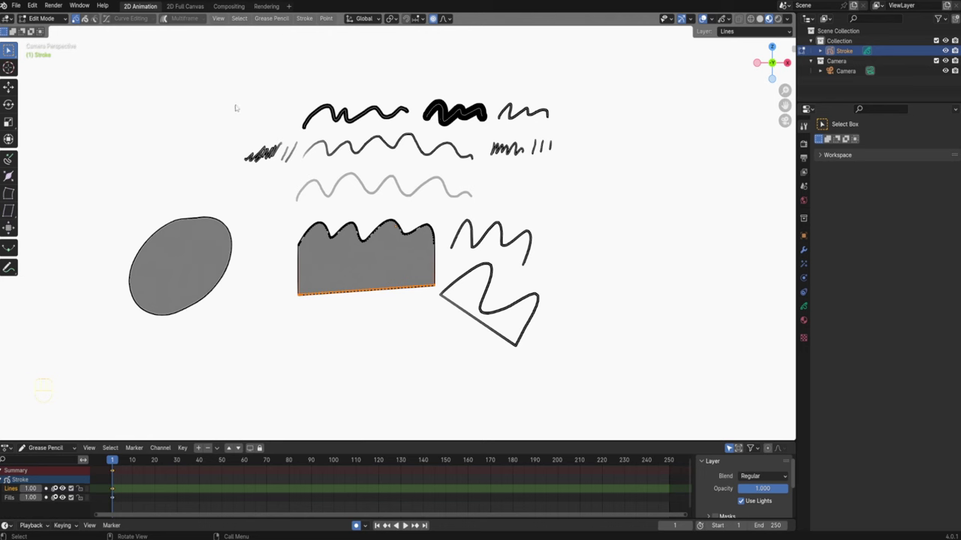
{"action": "key", "text": "a"}
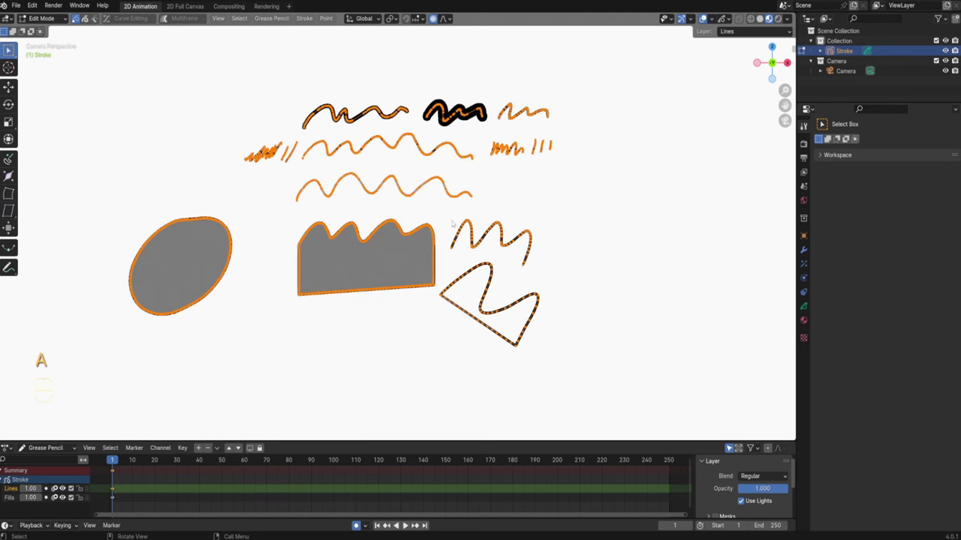
{"action": "key", "text": "x"}
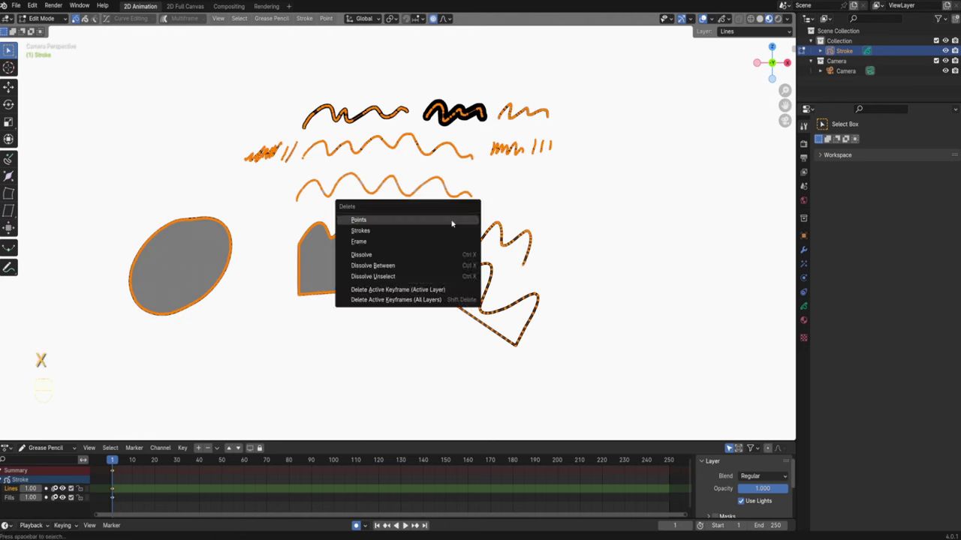
{"action": "left_click", "coordinate": [409, 222]}
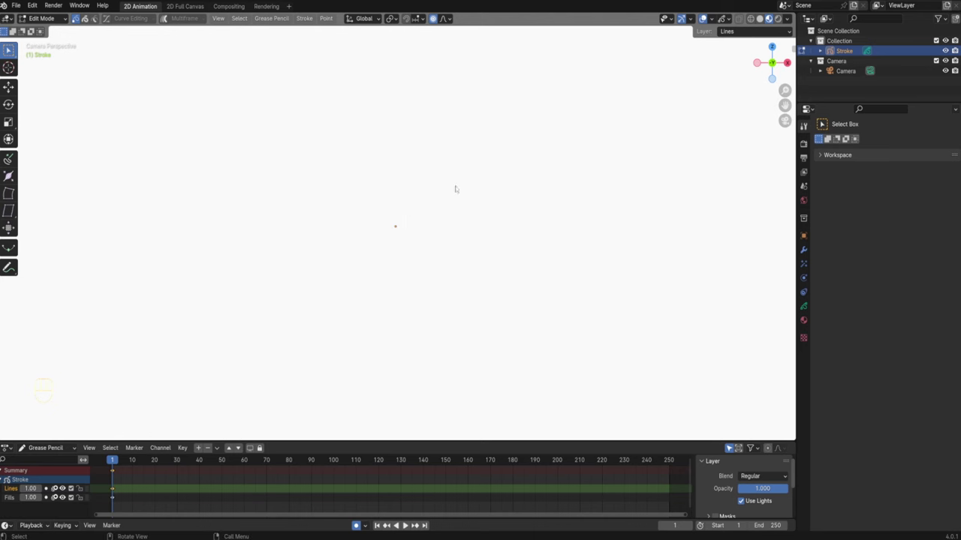
Step: Return to Object Mode and enable the canvas grid in the Grease Pencil overlays
{"action": "middle_click_drag", "start_coordinate": [490, 207], "coordinate": [460, 214]}
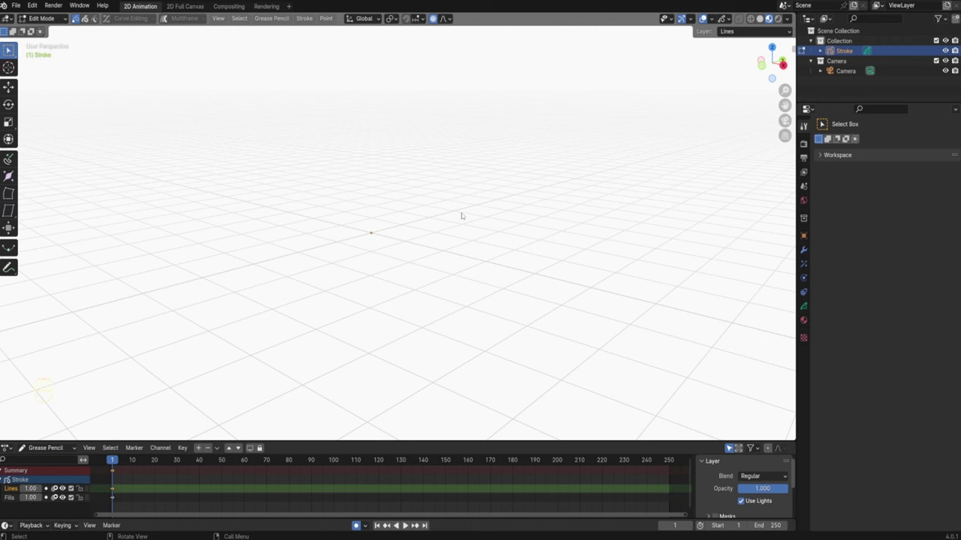
{"action": "key", "text": "Tab"}
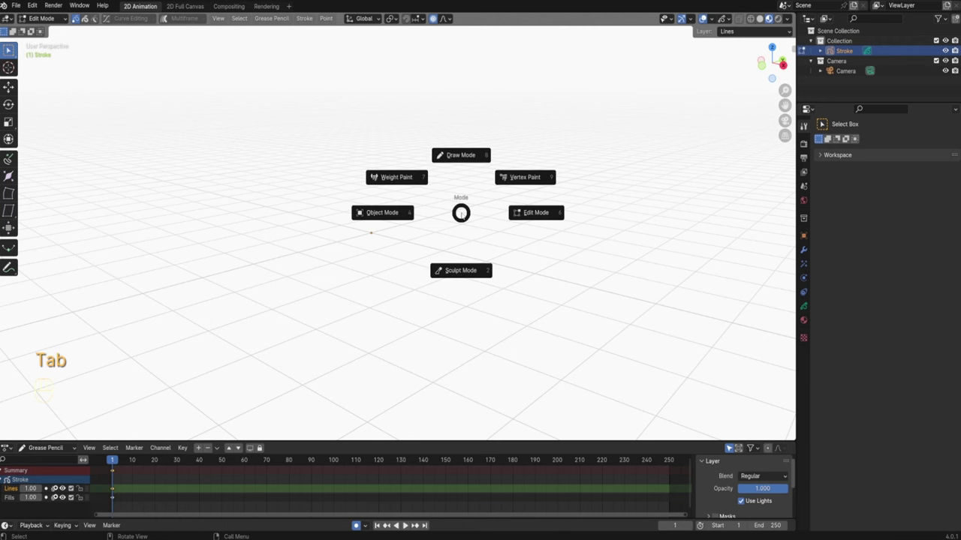
{"action": "left_click", "coordinate": [399, 214]}
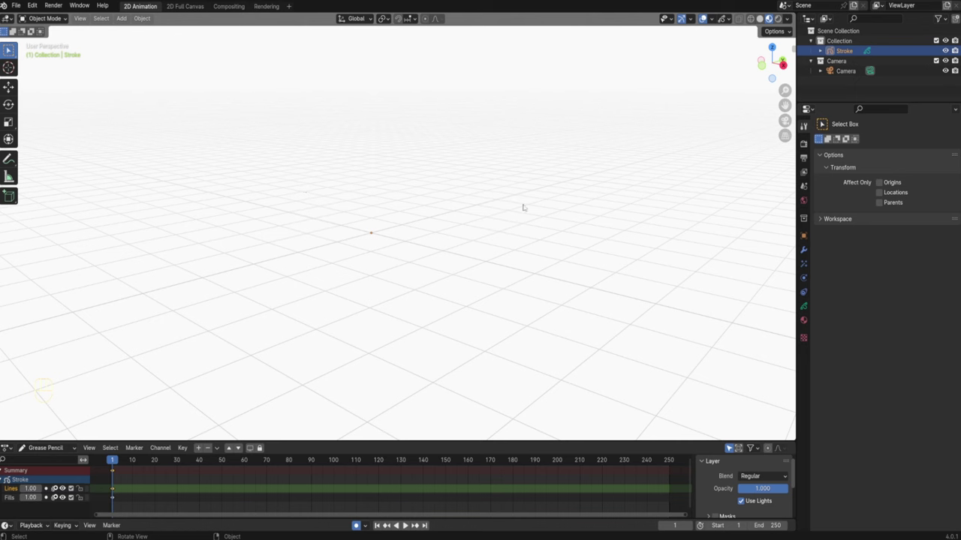
{"action": "left_click", "coordinate": [727, 19]}
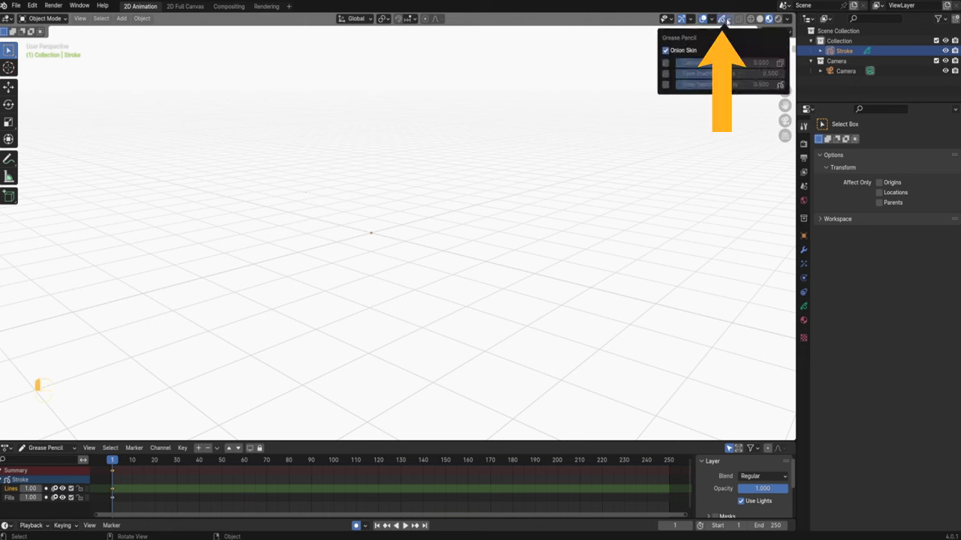
{"action": "left_click", "coordinate": [665, 63]}
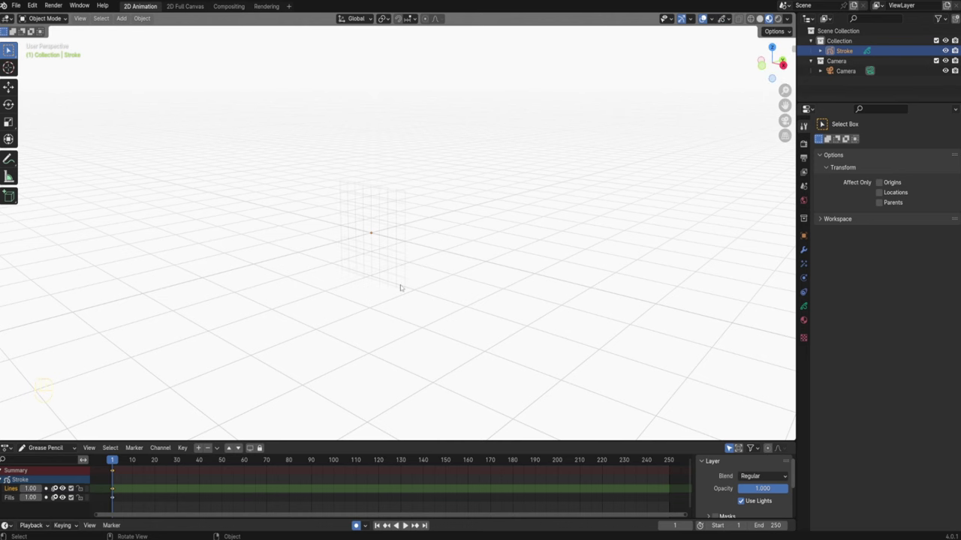
Step: Enable the 3D Cursor in the viewport overlays
{"action": "middle_click_drag", "start_coordinate": [332, 223], "coordinate": [392, 229]}
{"action": "scroll", "coordinate": [392, 229], "scroll_direction": "up", "scroll_amount": 5}
{"action": "scroll", "coordinate": [437, 175], "scroll_direction": "up", "scroll_amount": 2}
{"action": "middle_click_drag", "start_coordinate": [437, 177], "coordinate": [443, 186]}
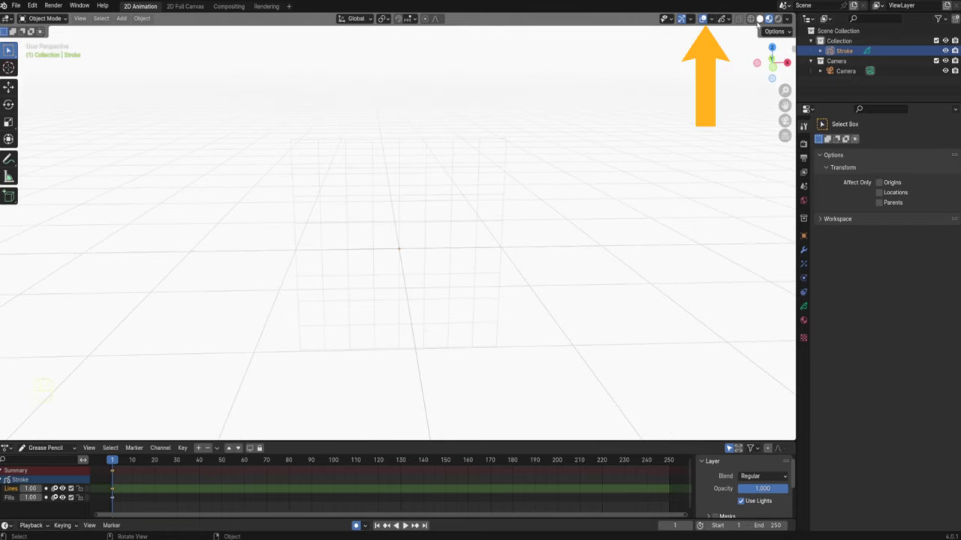
{"action": "left_click", "coordinate": [710, 19]}
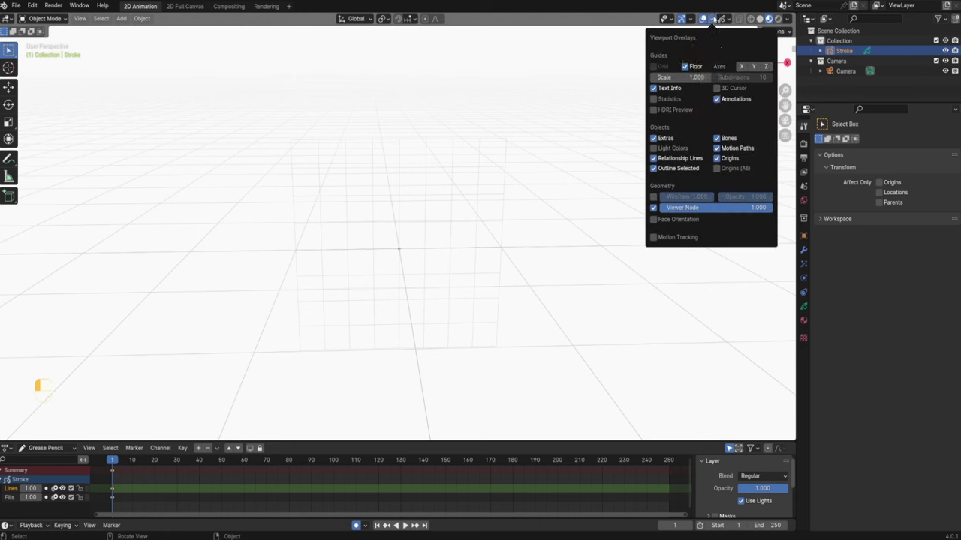
{"action": "left_click", "coordinate": [722, 89]}
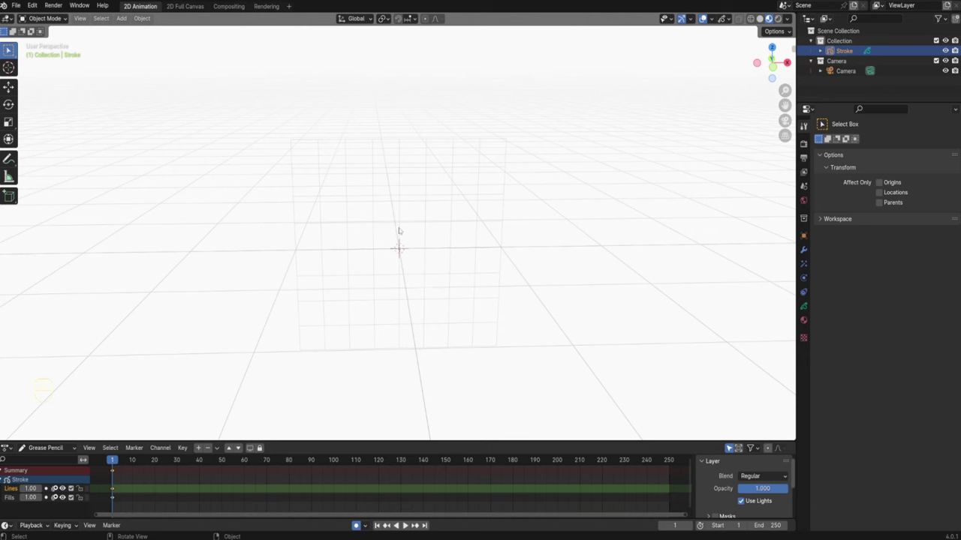
Step: Add a mesh cube at the 3D cursor and scale it down uniformly
{"action": "middle_click_drag", "start_coordinate": [441, 225], "coordinate": [400, 229]}
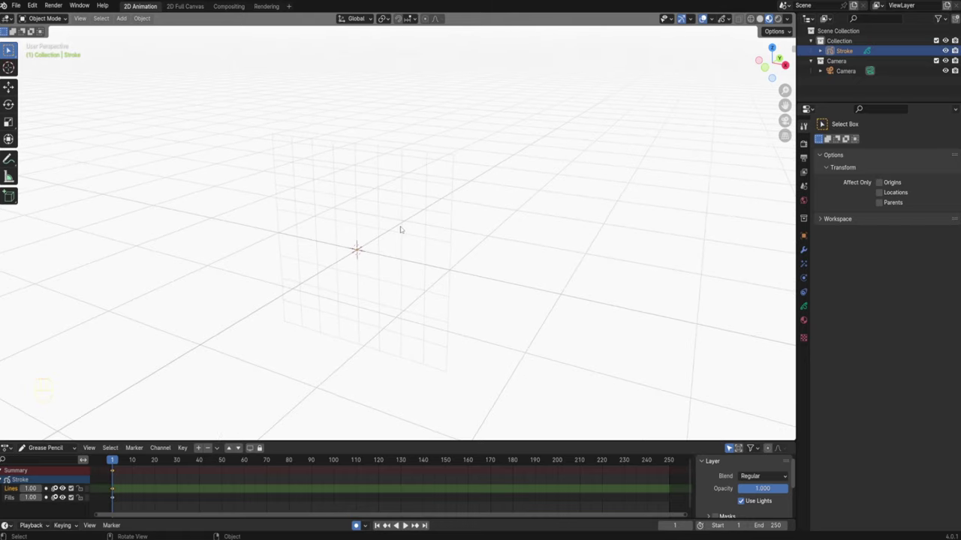
{"action": "key", "text": "shift+a"}
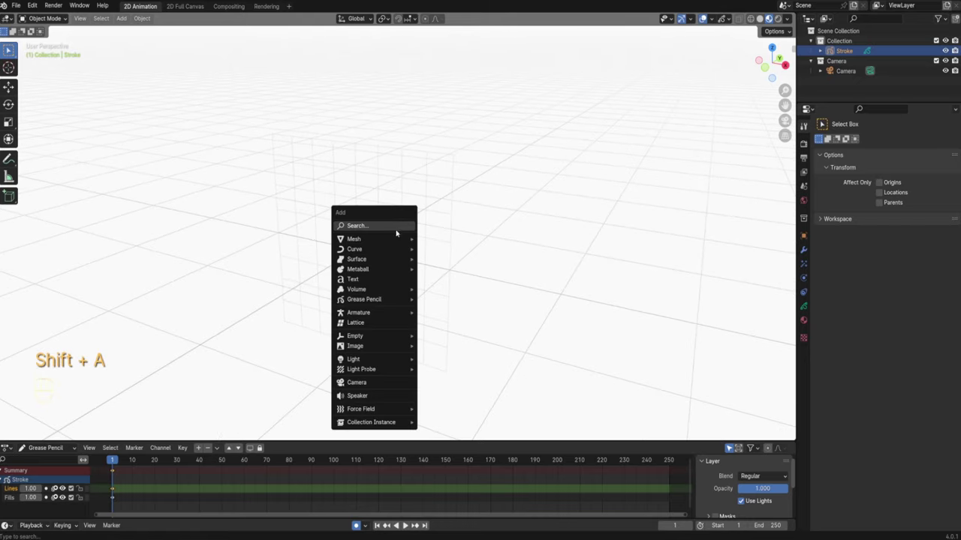
{"action": "mouse_move", "coordinate": [382, 241]}
{"action": "left_click", "coordinate": [443, 250]}
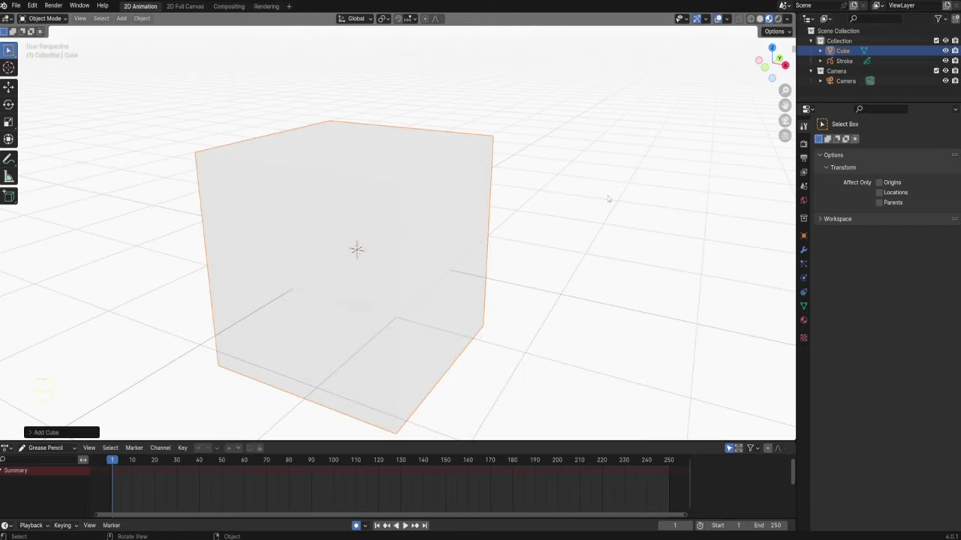
{"action": "key", "text": "s"}
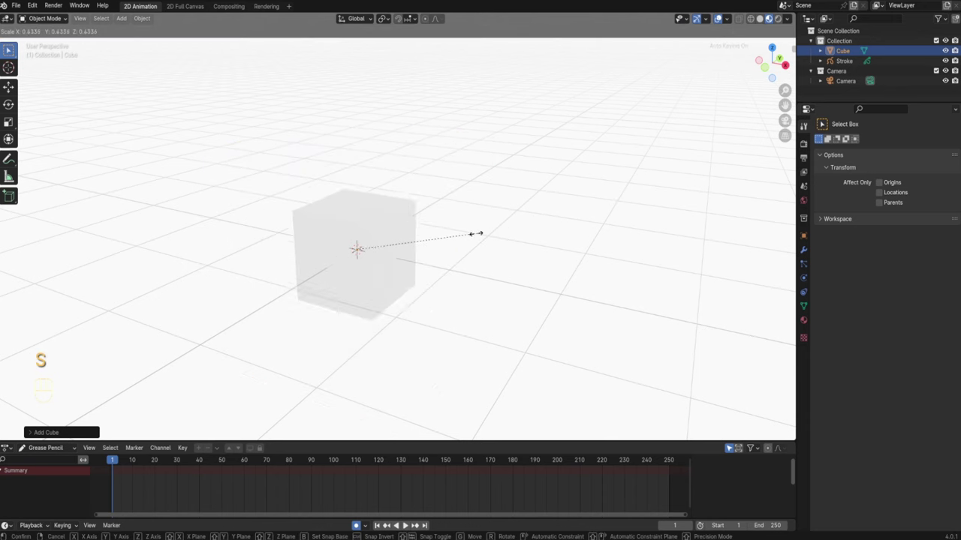
{"action": "left_click", "coordinate": [443, 244]}
Step: Move the cube up about 0.31 m along the Z axis
{"action": "middle_click_drag", "start_coordinate": [443, 244], "coordinate": [404, 150]}
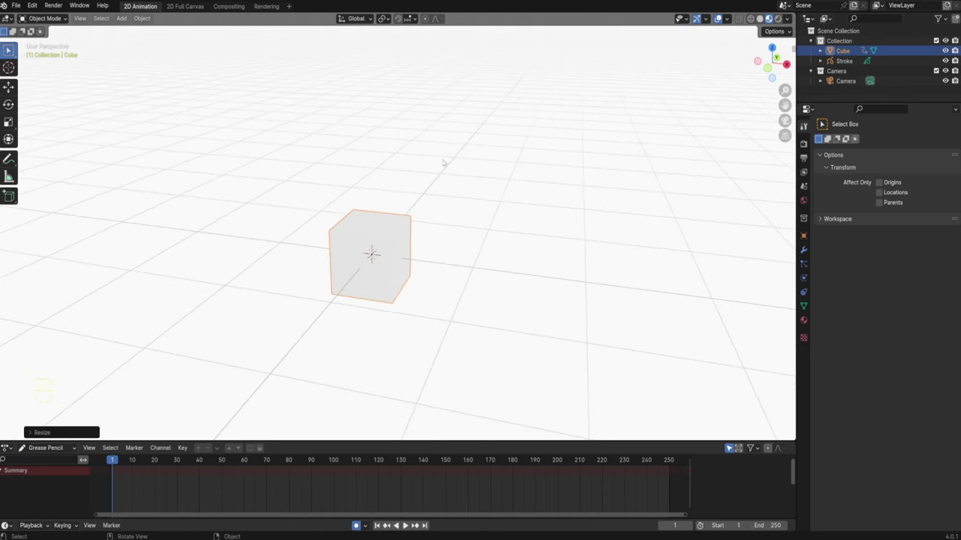
{"action": "scroll", "coordinate": [435, 264], "scroll_direction": "up", "scroll_amount": 4}
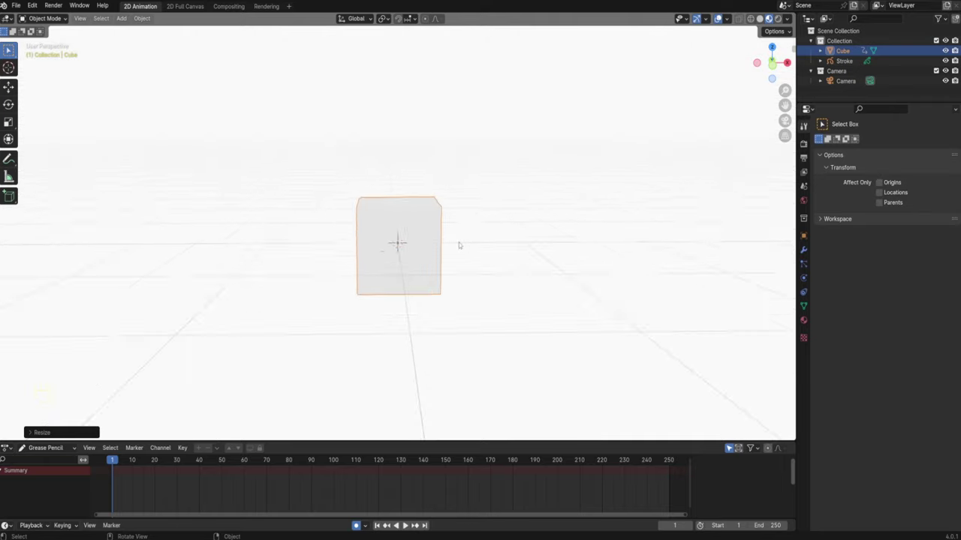
{"action": "key", "text": "g"}
{"action": "key", "text": "z"}
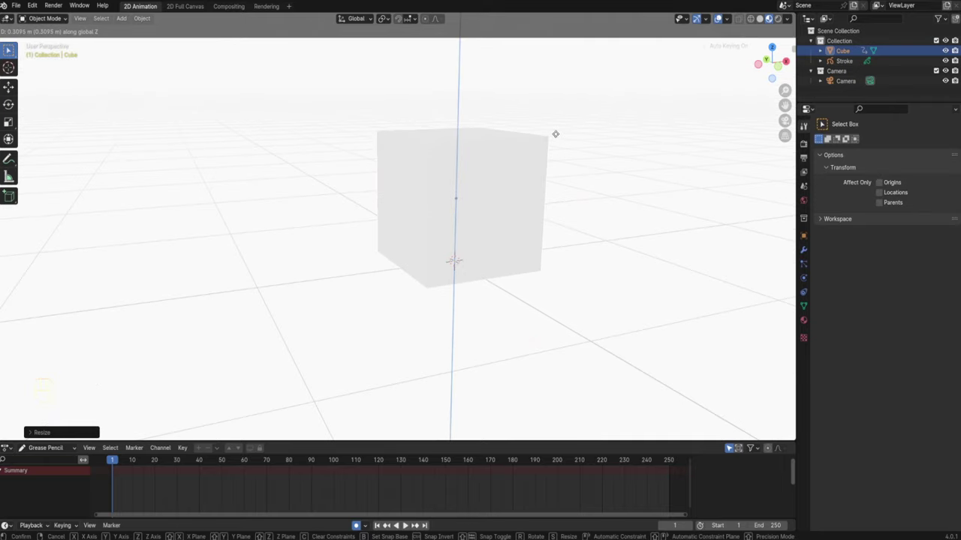
{"action": "left_click", "coordinate": [556, 135]}
{"action": "mouse_move", "coordinate": [536, 183]}
{"action": "middle_mouse_down", "text": "shift"}
{"action": "mouse_move", "coordinate": [470, 191]}
{"action": "mouse_move", "coordinate": [485, 206]}
{"action": "mouse_move", "coordinate": [476, 202]}
{"action": "middle_mouse_up", "text": "shift"}
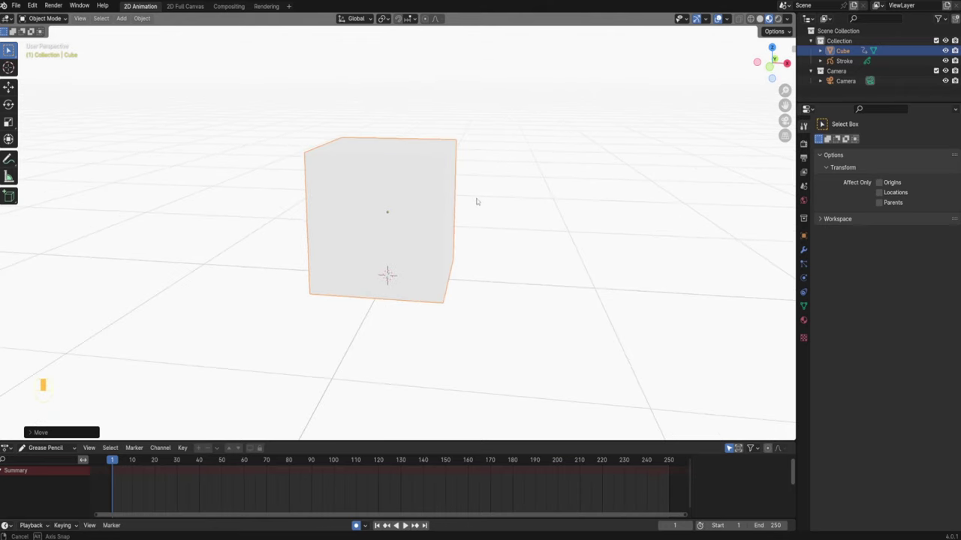
Step: Put the Stroke object in Draw Mode and choose the Draw tool with the Solid Stroke material
{"action": "left_click", "coordinate": [845, 63]}
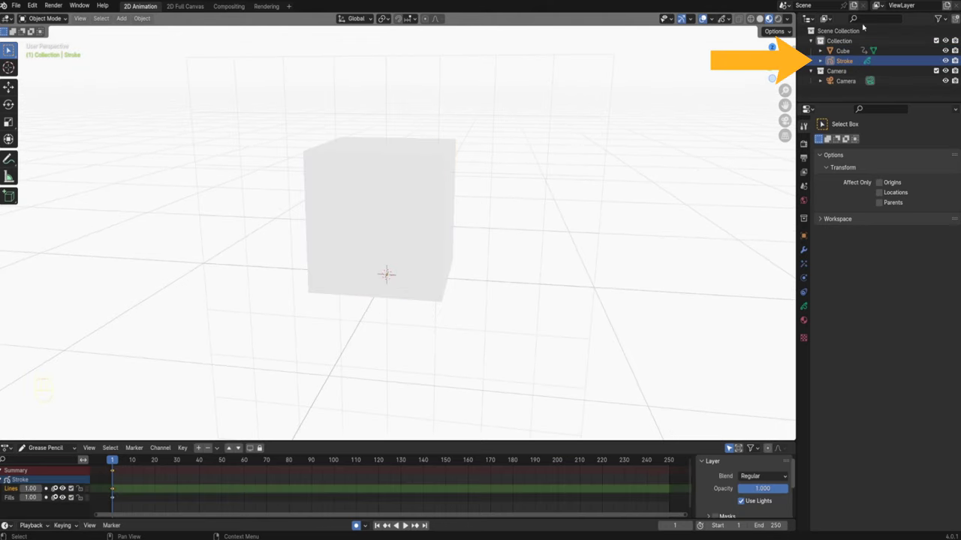
{"action": "key", "text": "Tab"}
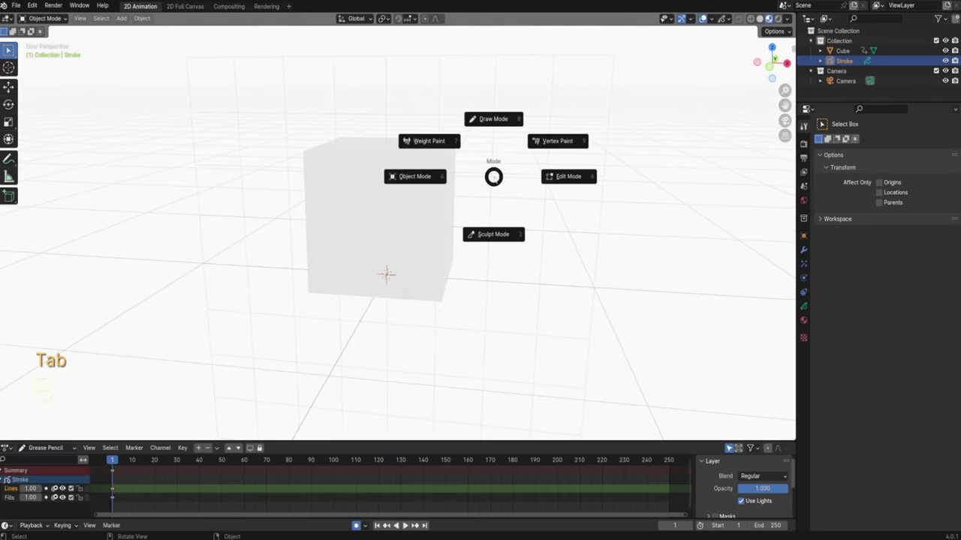
{"action": "left_click", "coordinate": [493, 118]}
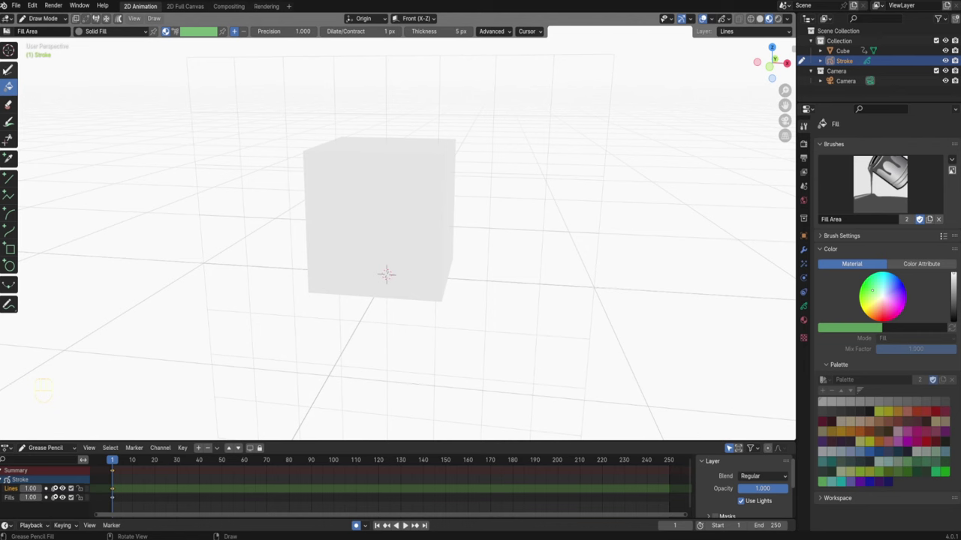
{"action": "left_click", "coordinate": [7, 71]}
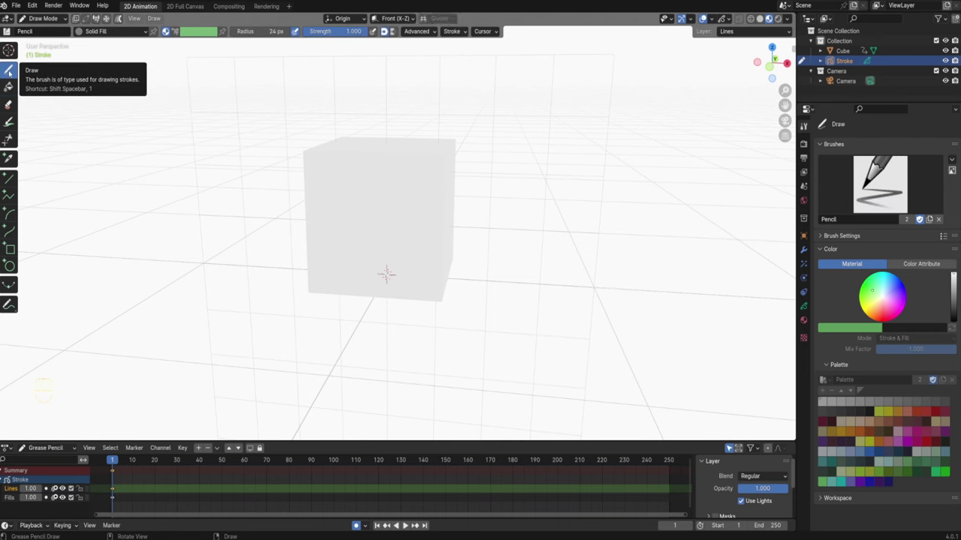
{"action": "left_click", "coordinate": [90, 32]}
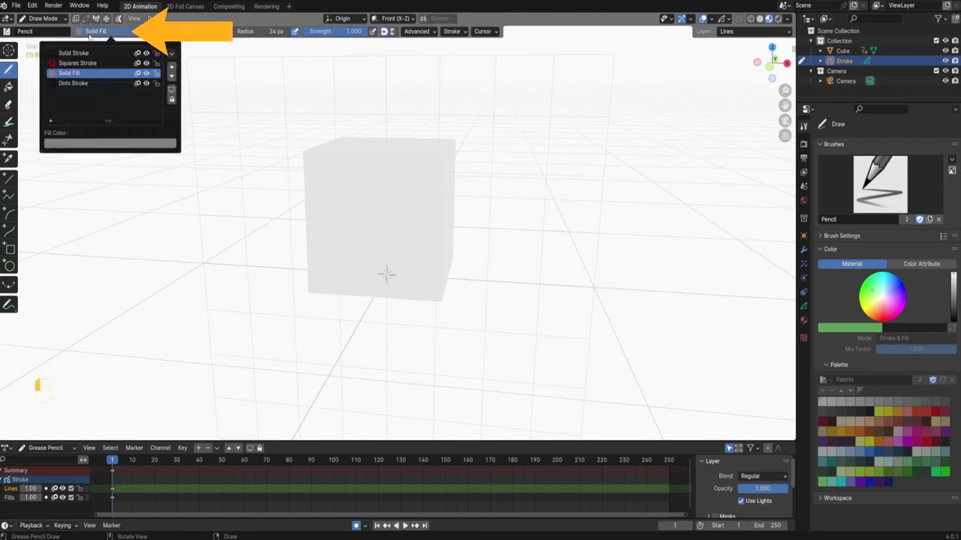
{"action": "left_click", "coordinate": [75, 54]}
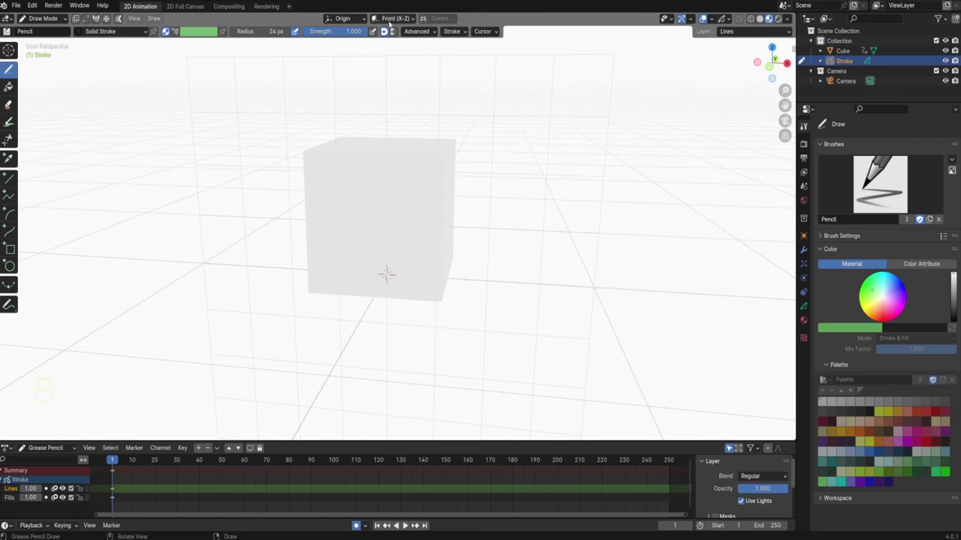
Step: Keep stroke placement at Origin and the drawing plane at Front (X-Z), and draw three short strokes above the cube
{"action": "left_click", "coordinate": [338, 18]}
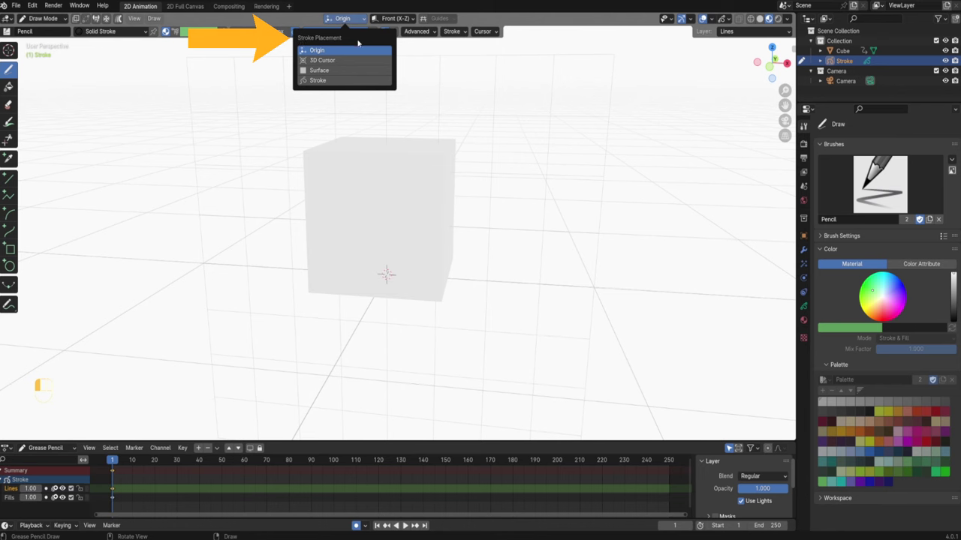
{"action": "left_click", "coordinate": [386, 20]}
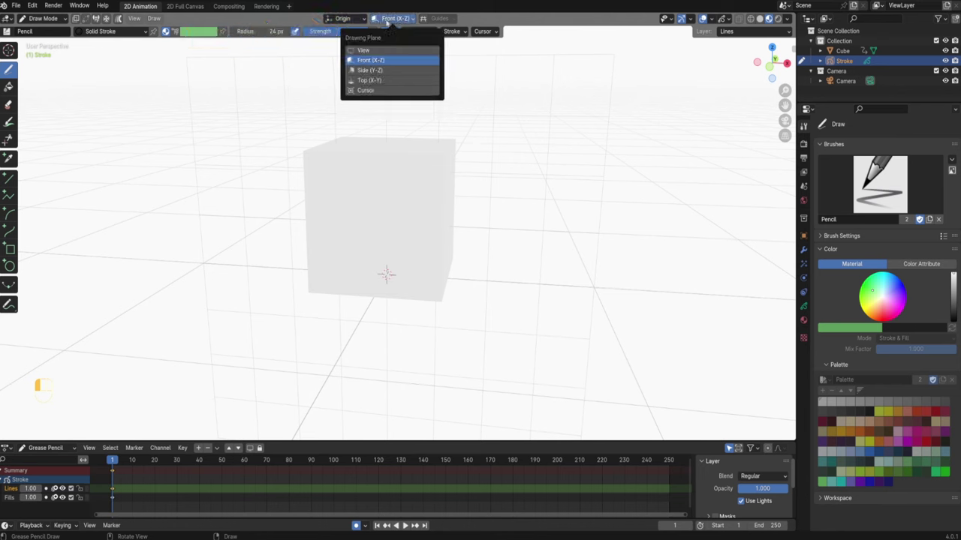
{"action": "left_click", "coordinate": [370, 61]}
{"action": "mouse_move", "coordinate": [331, 94]}
{"action": "left_mouse_down"}
{"action": "mouse_move", "coordinate": [343, 111]}
{"action": "mouse_move", "coordinate": [390, 109]}
{"action": "left_mouse_up"}
{"action": "mouse_move", "coordinate": [412, 103]}
{"action": "middle_mouse_down"}
{"action": "mouse_move", "coordinate": [291, 106]}
{"action": "mouse_move", "coordinate": [270, 84]}
{"action": "mouse_move", "coordinate": [363, 75]}
{"action": "middle_mouse_up"}
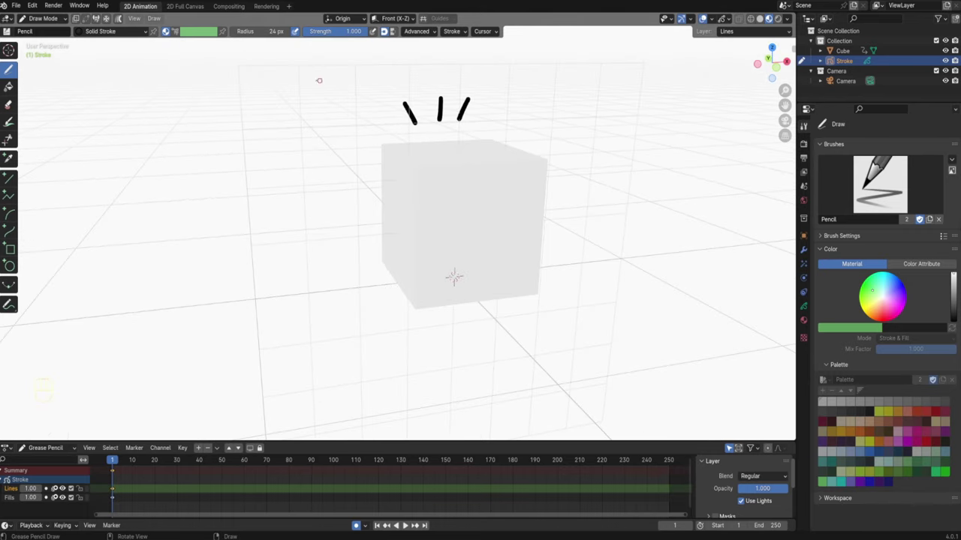
Step: Set the drawing plane to Side (Y-Z) and draw more short strokes above the cube
{"action": "middle_click_drag", "start_coordinate": [514, 100], "coordinate": [351, 72], "text": "alt"}
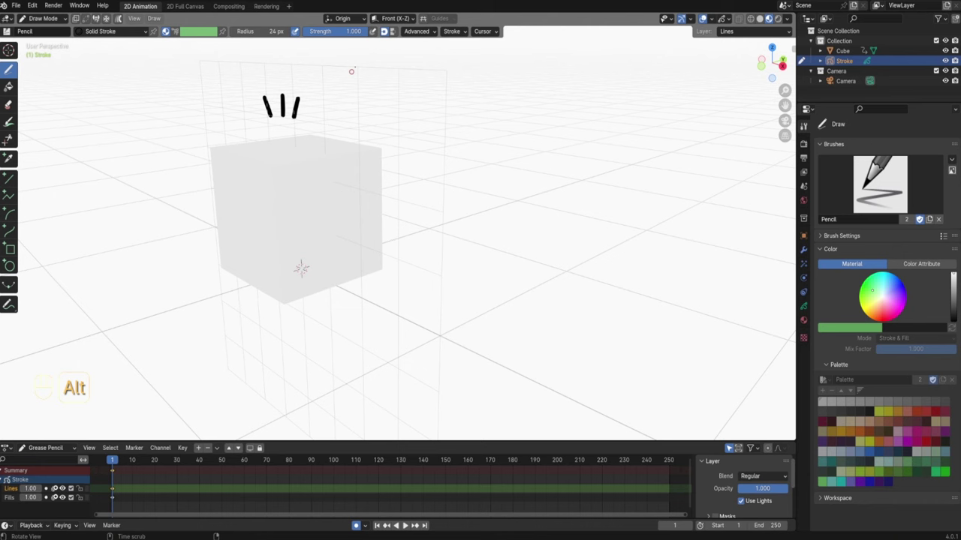
{"action": "left_click", "coordinate": [398, 18]}
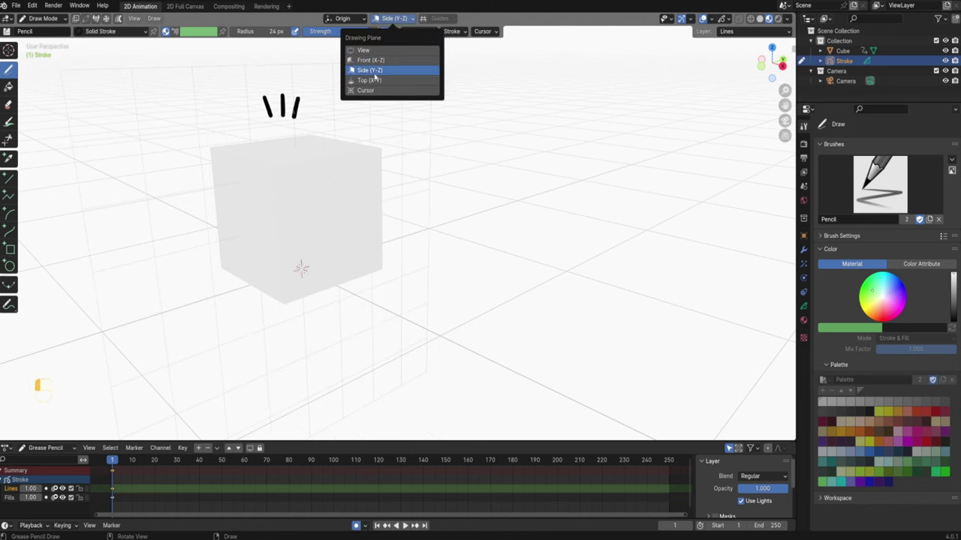
{"action": "left_click", "coordinate": [377, 75]}
{"action": "mouse_move", "coordinate": [128, 127]}
{"action": "left_mouse_down", "text": "alt"}
{"action": "mouse_move", "coordinate": [175, 148]}
{"action": "mouse_move", "coordinate": [144, 144]}
{"action": "mouse_move", "coordinate": [220, 122]}
{"action": "left_mouse_up", "text": "alt"}
{"action": "mouse_move", "coordinate": [244, 90]}
{"action": "left_mouse_down"}
{"action": "mouse_move", "coordinate": [257, 113]}
{"action": "mouse_move", "coordinate": [283, 91]}
{"action": "left_mouse_up"}
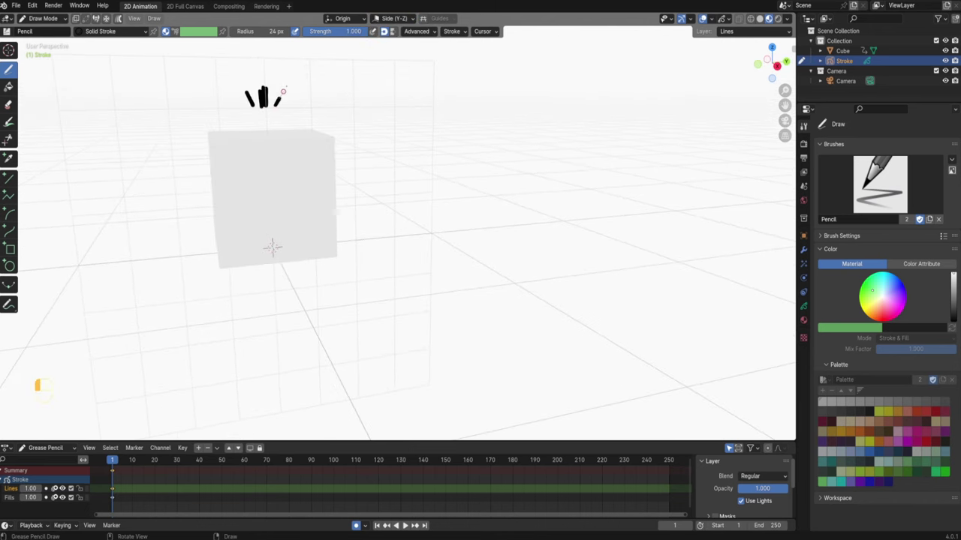
{"action": "mouse_move", "coordinate": [298, 127]}
{"action": "left_mouse_down", "text": "alt"}
{"action": "mouse_move", "coordinate": [361, 138]}
{"action": "mouse_move", "coordinate": [471, 135]}
{"action": "left_mouse_up", "text": "alt"}
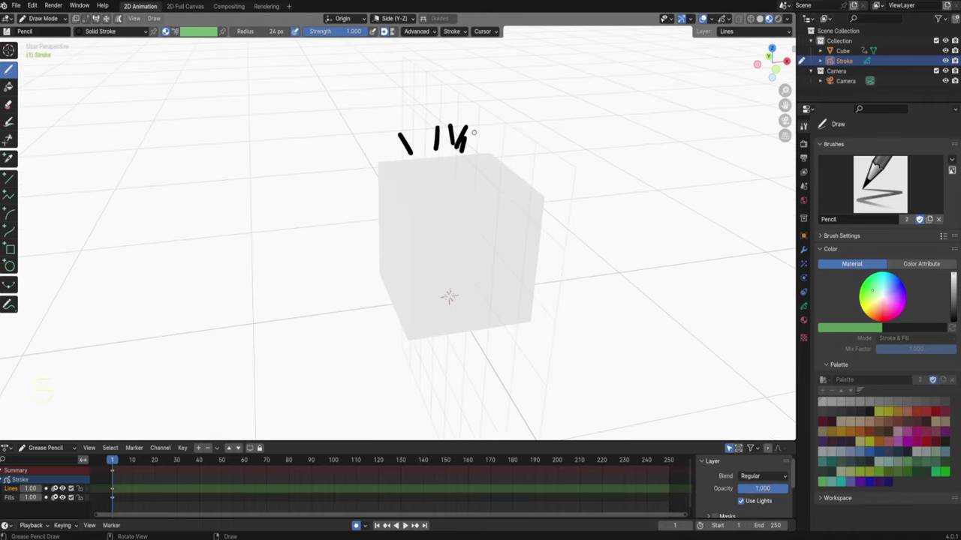
Step: Undo the strokes drawn above the cube on the side and front planes
{"action": "mouse_move", "coordinate": [469, 179]}
{"action": "left_mouse_down", "text": "alt"}
{"action": "mouse_move", "coordinate": [389, 152]}
{"action": "mouse_move", "coordinate": [425, 155]}
{"action": "left_mouse_up", "text": "alt"}
{"action": "key", "text": "ctrl+z"}
{"action": "key", "text": "ctrl+z"}
{"action": "key", "text": "ctrl+z"}
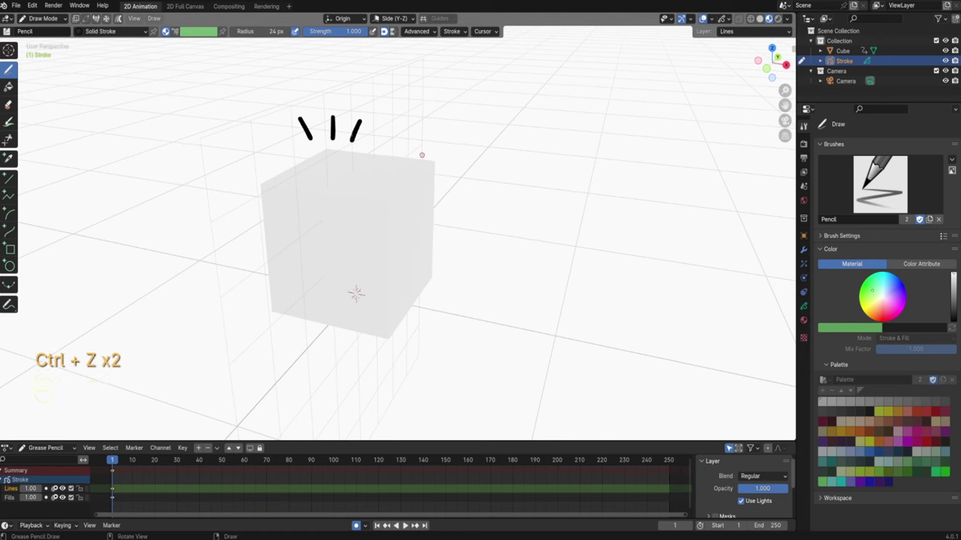
{"action": "key", "text": "ctrl+z"}
{"action": "key", "text": "ctrl+z"}
{"action": "key", "text": "ctrl+z"}
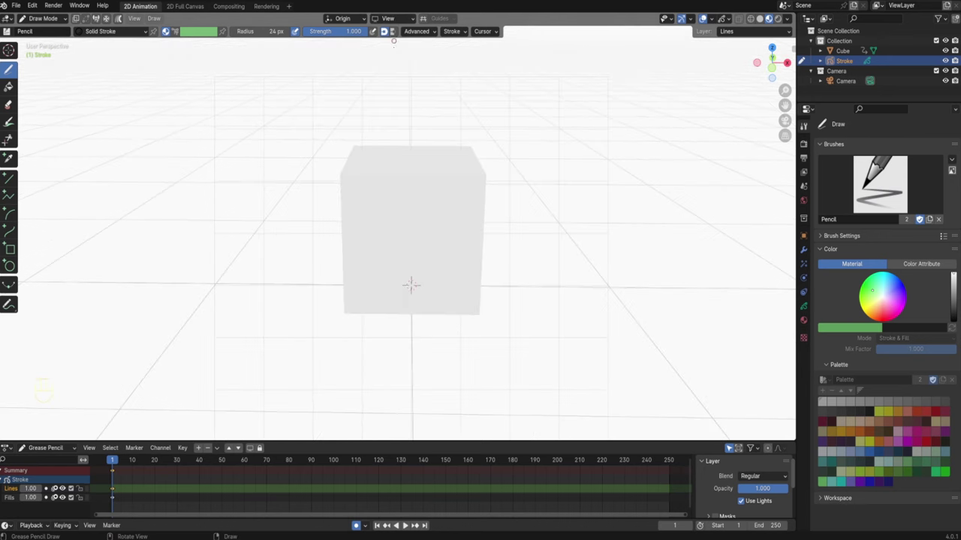
Step: Set the drawing plane to View and draw short strokes above the cube from different viewing angles
{"action": "left_click", "coordinate": [394, 20]}
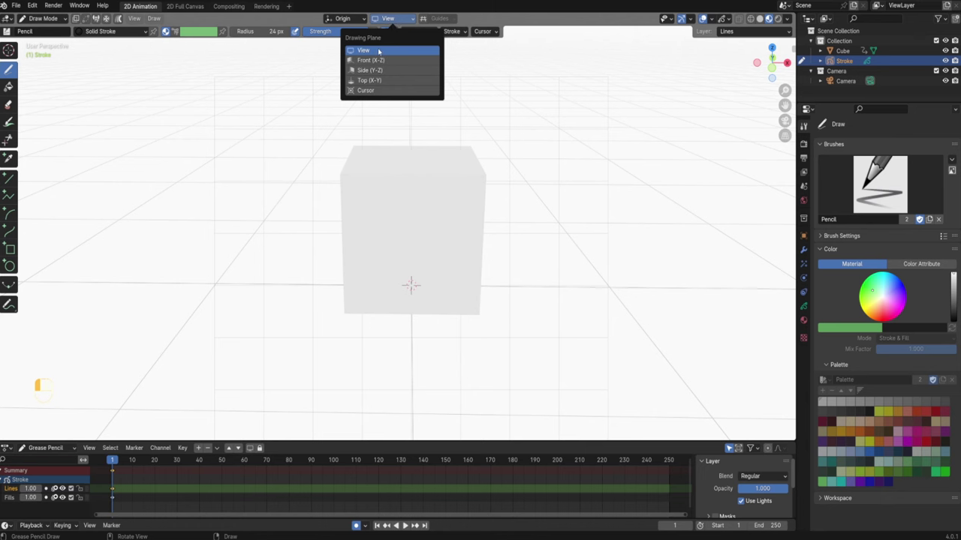
{"action": "left_click", "coordinate": [376, 51]}
{"action": "middle_click_drag", "start_coordinate": [396, 129], "coordinate": [386, 103], "text": "alt"}
{"action": "mouse_move", "coordinate": [384, 92]}
{"action": "left_mouse_down"}
{"action": "mouse_move", "coordinate": [393, 113]}
{"action": "mouse_move", "coordinate": [408, 90]}
{"action": "left_mouse_up"}
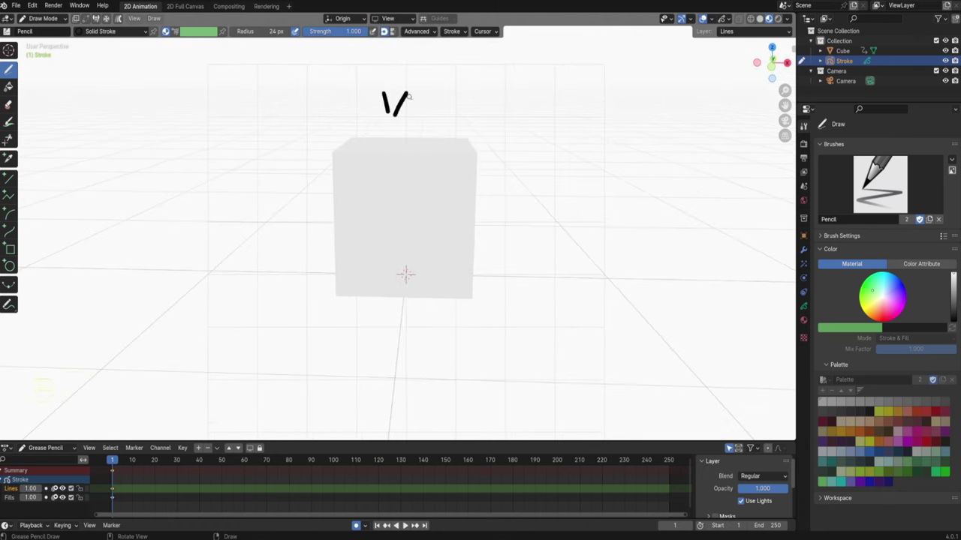
{"action": "mouse_move", "coordinate": [398, 150]}
{"action": "middle_mouse_down", "text": "alt"}
{"action": "mouse_move", "coordinate": [292, 118]}
{"action": "mouse_move", "coordinate": [276, 84]}
{"action": "middle_mouse_up", "text": "alt"}
{"action": "left_click_drag", "start_coordinate": [263, 91], "coordinate": [251, 112]}
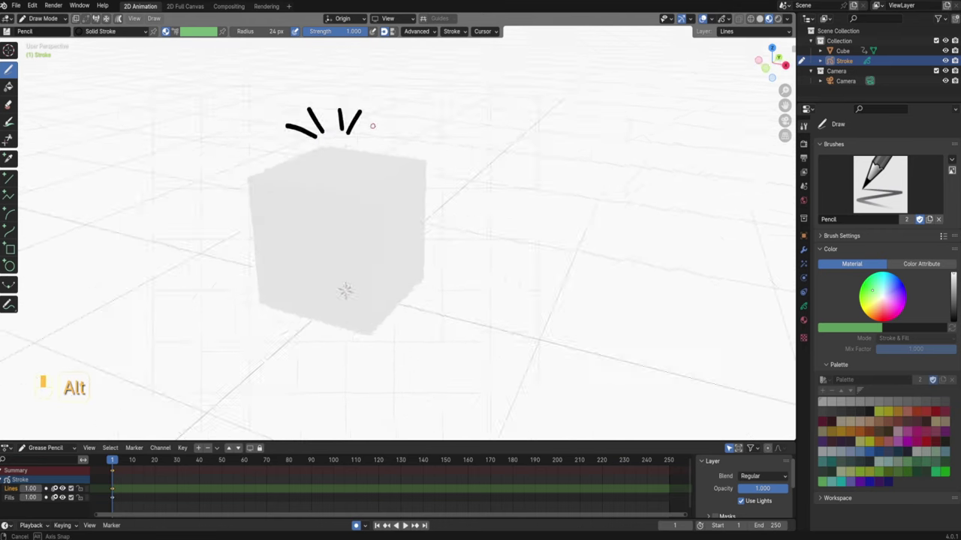
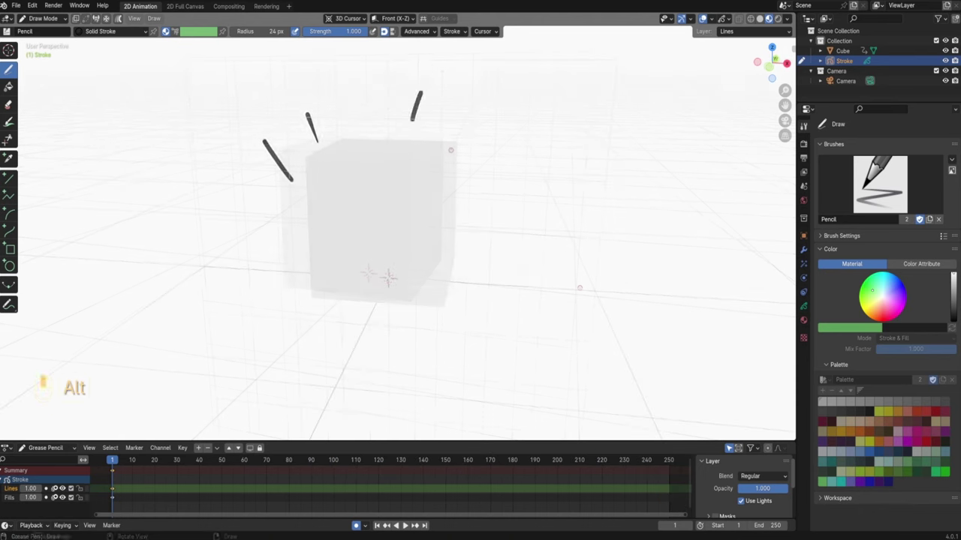
Step: Draw three short strokes fanning out beside the cube, using 3D Cursor placement and the Front (X-Z) plane
{"action": "left_click_drag", "start_coordinate": [448, 119], "coordinate": [489, 78]}
{"action": "left_click_drag", "start_coordinate": [470, 167], "coordinate": [527, 136]}
{"action": "mouse_move", "coordinate": [480, 210]}
{"action": "left_mouse_down"}
{"action": "mouse_move", "coordinate": [521, 199]}
{"action": "mouse_move", "coordinate": [419, 182]}
{"action": "mouse_move", "coordinate": [463, 167]}
{"action": "mouse_move", "coordinate": [452, 171]}
{"action": "mouse_move", "coordinate": [444, 137]}
{"action": "left_mouse_up"}
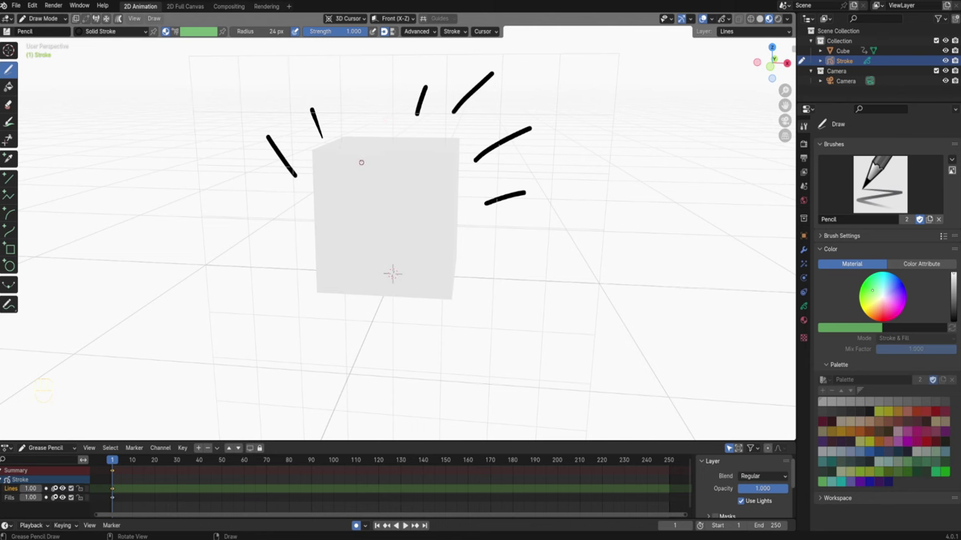
{"action": "mouse_move", "coordinate": [381, 164]}
{"action": "left_mouse_down", "text": "alt"}
{"action": "mouse_move", "coordinate": [380, 152]}
{"action": "mouse_move", "coordinate": [345, 152]}
{"action": "mouse_move", "coordinate": [347, 181]}
{"action": "mouse_move", "coordinate": [370, 162]}
{"action": "left_mouse_up", "text": "alt"}
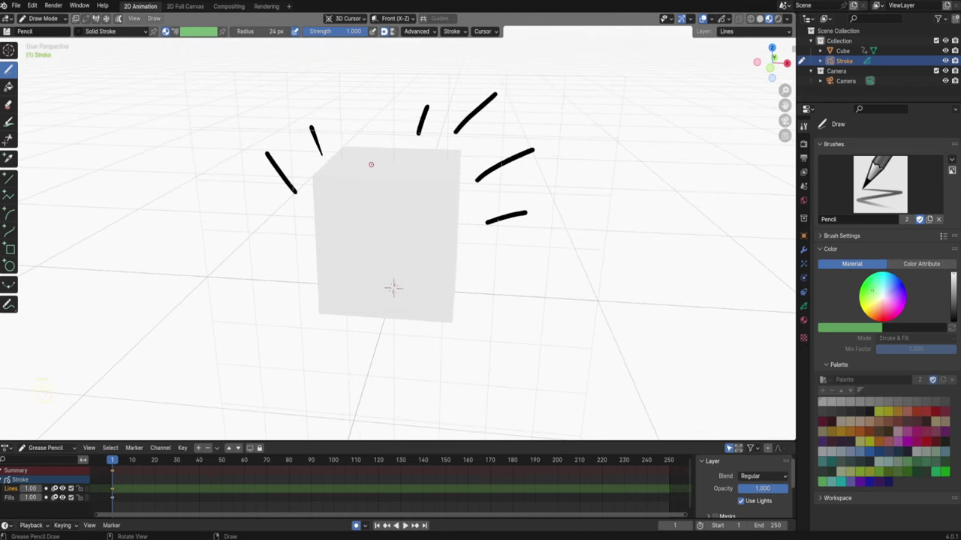
Step: In the cube's Edit Mode, select the top back corner vertex nearest the short strokes and snap the 3D cursor to it
{"action": "key", "text": "Tab"}
{"action": "left_click", "coordinate": [328, 181]}
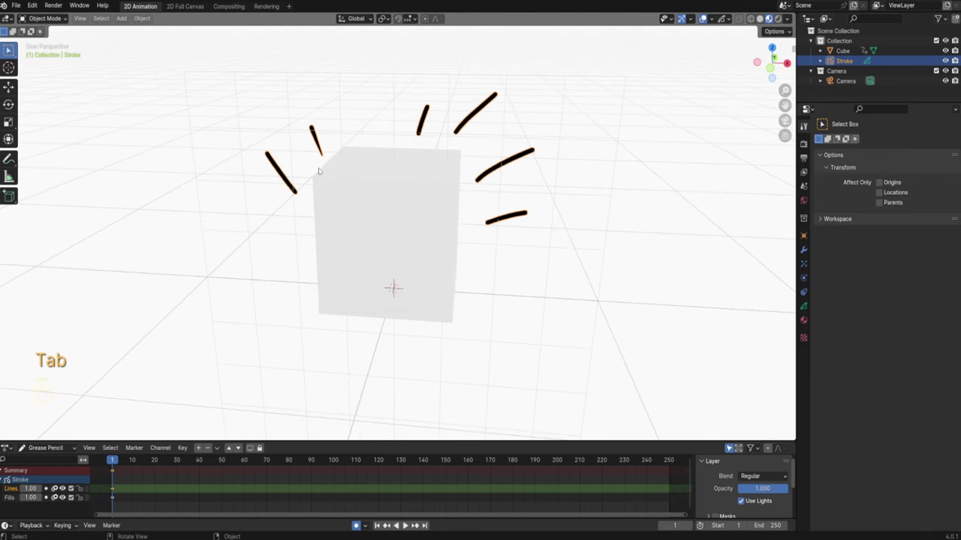
{"action": "key", "text": "Tab"}
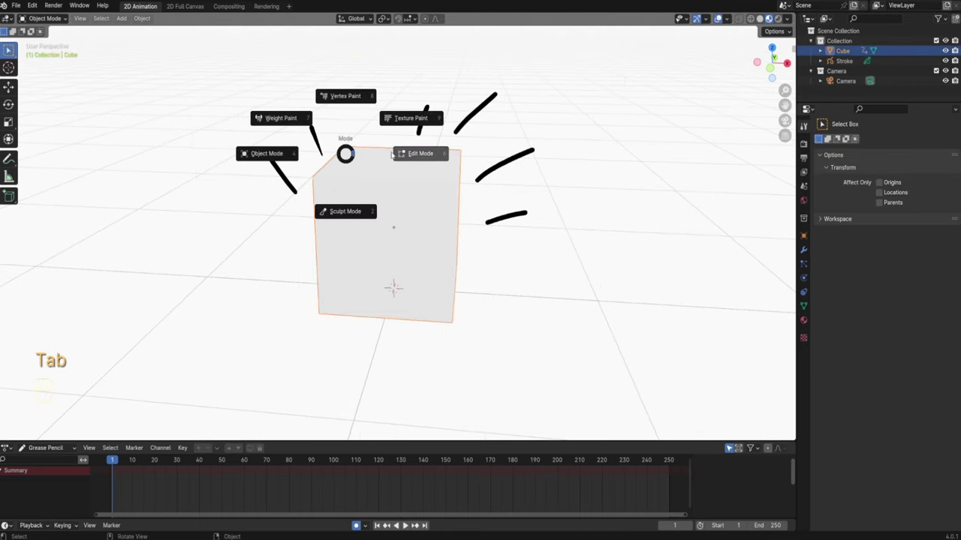
{"action": "left_click", "coordinate": [375, 144]}
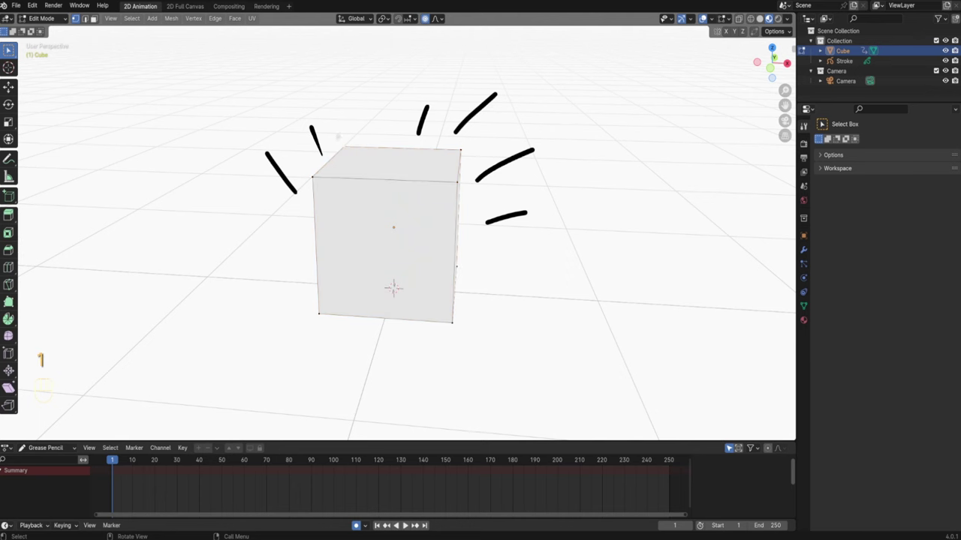
{"action": "mouse_move", "coordinate": [370, 118]}
{"action": "left_mouse_down", "text": "alt"}
{"action": "mouse_move", "coordinate": [333, 188]}
{"action": "mouse_move", "coordinate": [364, 154]}
{"action": "left_mouse_up", "text": "alt"}
{"action": "key", "text": "shift"}
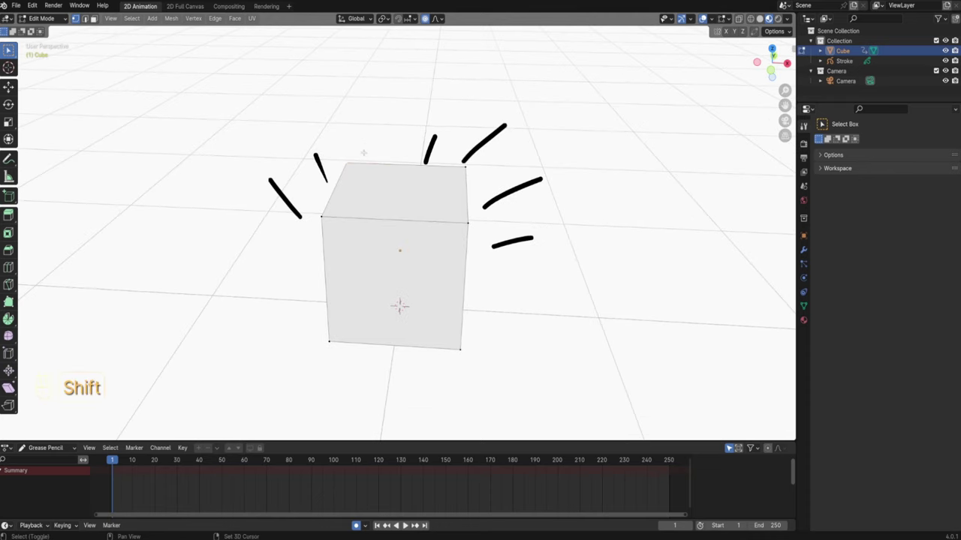
{"action": "key", "text": "shift+s"}
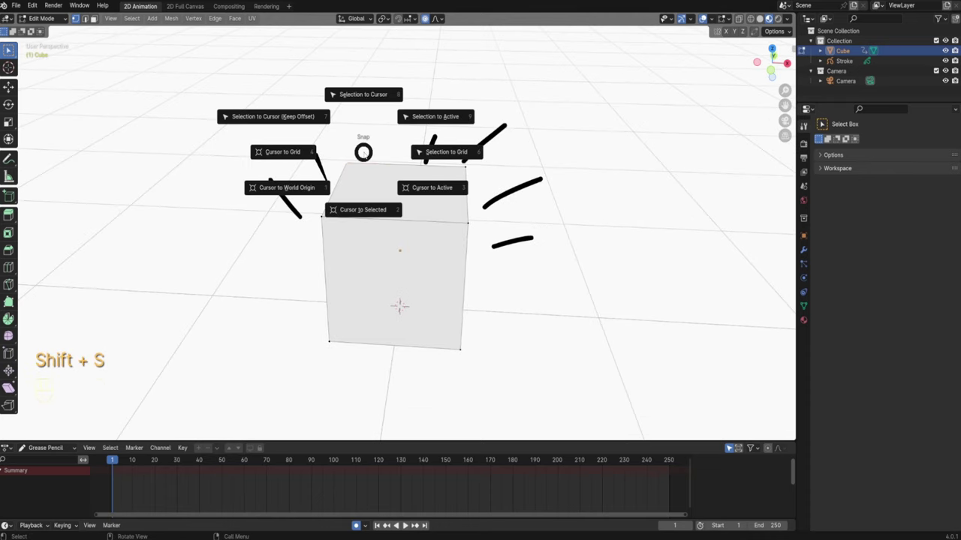
{"action": "left_click", "coordinate": [373, 211]}
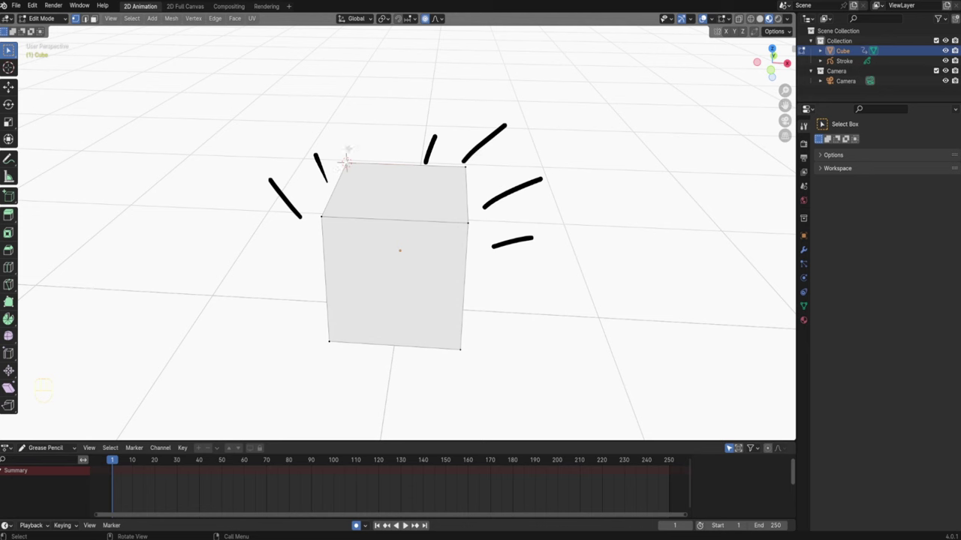
Step: Return the cube to Object Mode and put the Stroke object in Draw Mode
{"action": "key", "text": "Tab"}
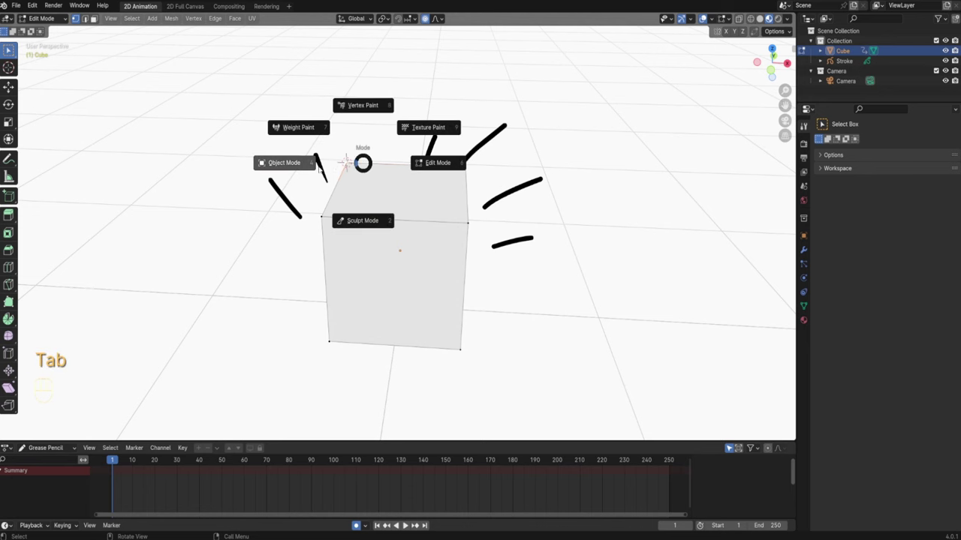
{"action": "left_click", "coordinate": [322, 169]}
{"action": "key", "text": "Tab"}
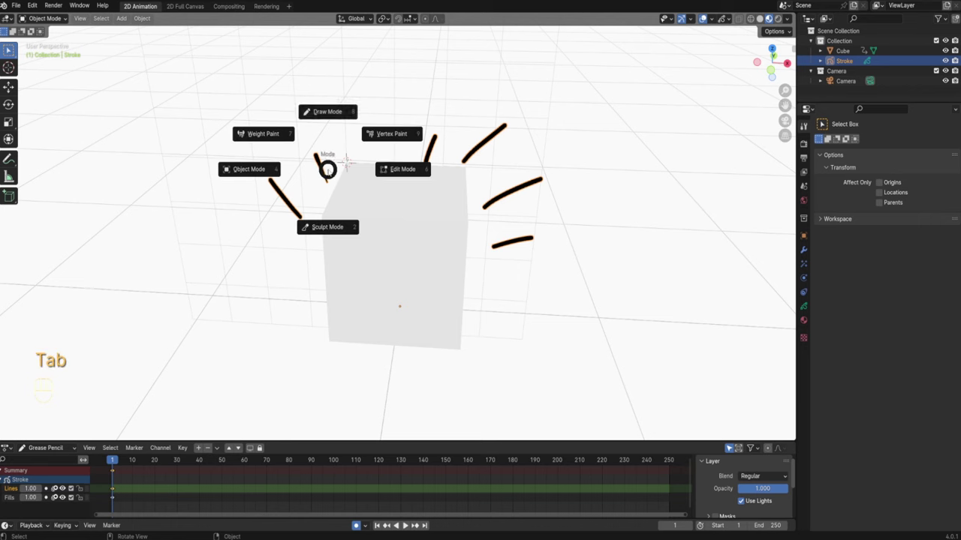
{"action": "left_click", "coordinate": [343, 124]}
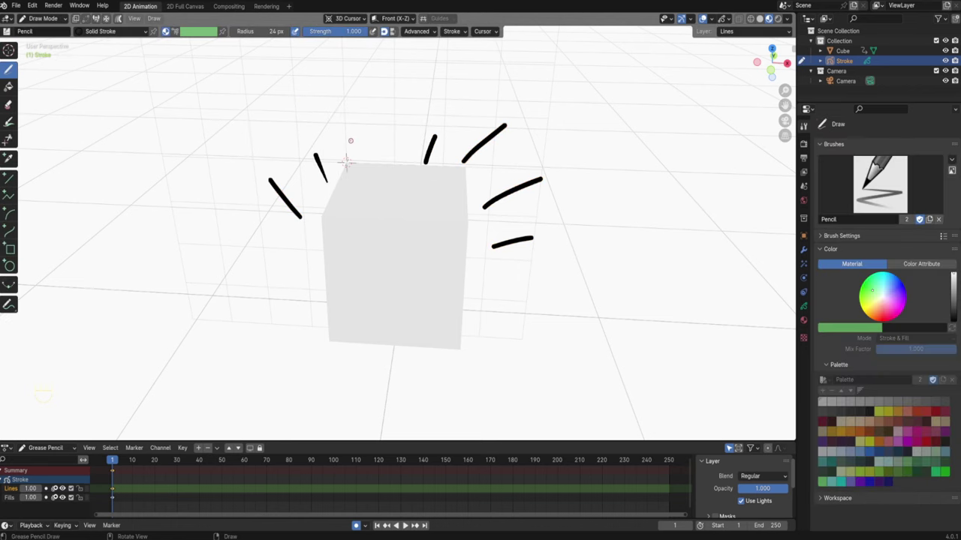
Step: Draw short strokes radiating from the 3D cursor at the cube's corner and undo the last one
{"action": "mouse_move", "coordinate": [351, 146]}
{"action": "middle_mouse_down", "text": "alt"}
{"action": "mouse_move", "coordinate": [330, 143]}
{"action": "mouse_move", "coordinate": [340, 154]}
{"action": "mouse_move", "coordinate": [340, 135]}
{"action": "middle_mouse_up", "text": "alt"}
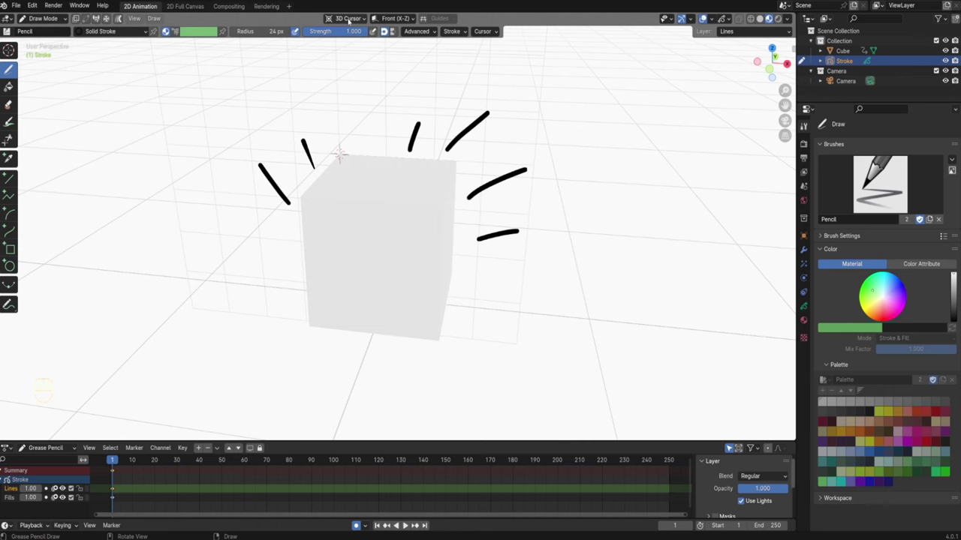
{"action": "left_click", "coordinate": [348, 20]}
{"action": "mouse_move", "coordinate": [337, 151]}
{"action": "left_mouse_down"}
{"action": "mouse_move", "coordinate": [330, 123]}
{"action": "mouse_move", "coordinate": [350, 108]}
{"action": "mouse_move", "coordinate": [371, 128]}
{"action": "left_mouse_up"}
{"action": "mouse_move", "coordinate": [345, 154]}
{"action": "middle_mouse_down", "text": "alt"}
{"action": "mouse_move", "coordinate": [465, 158]}
{"action": "mouse_move", "coordinate": [409, 168]}
{"action": "mouse_move", "coordinate": [420, 159]}
{"action": "mouse_move", "coordinate": [313, 156]}
{"action": "middle_mouse_up", "text": "alt"}
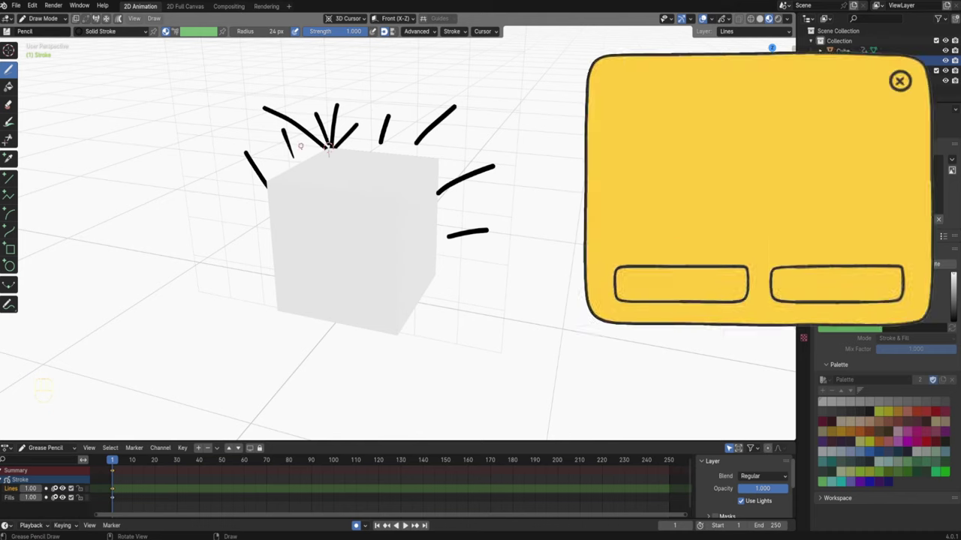
{"action": "key", "text": "ctrl+z"}
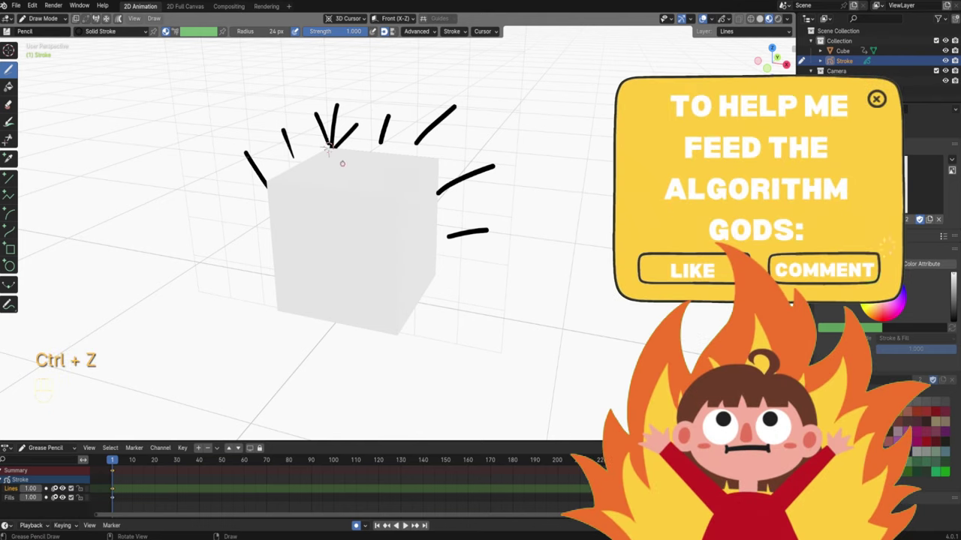
Step: Set the drawing plane to View and draw more short strokes at the 3D cursor from another angle
{"action": "left_click", "coordinate": [393, 18]}
{"action": "left_click", "coordinate": [370, 50]}
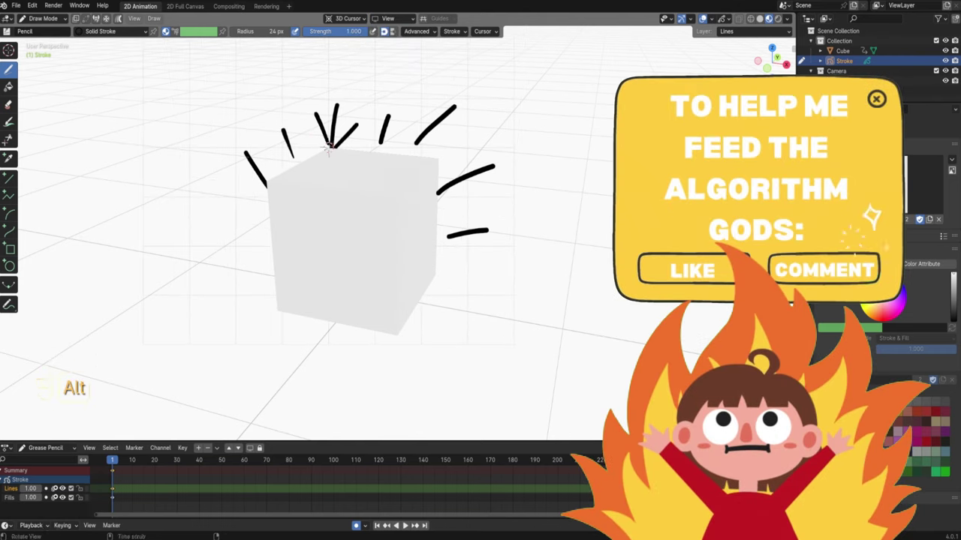
{"action": "middle_click_drag", "start_coordinate": [375, 225], "coordinate": [435, 225], "text": "alt"}
{"action": "mouse_move", "coordinate": [425, 141]}
{"action": "middle_mouse_down", "text": "alt"}
{"action": "mouse_move", "coordinate": [474, 127]}
{"action": "mouse_move", "coordinate": [353, 134]}
{"action": "middle_mouse_up", "text": "alt"}
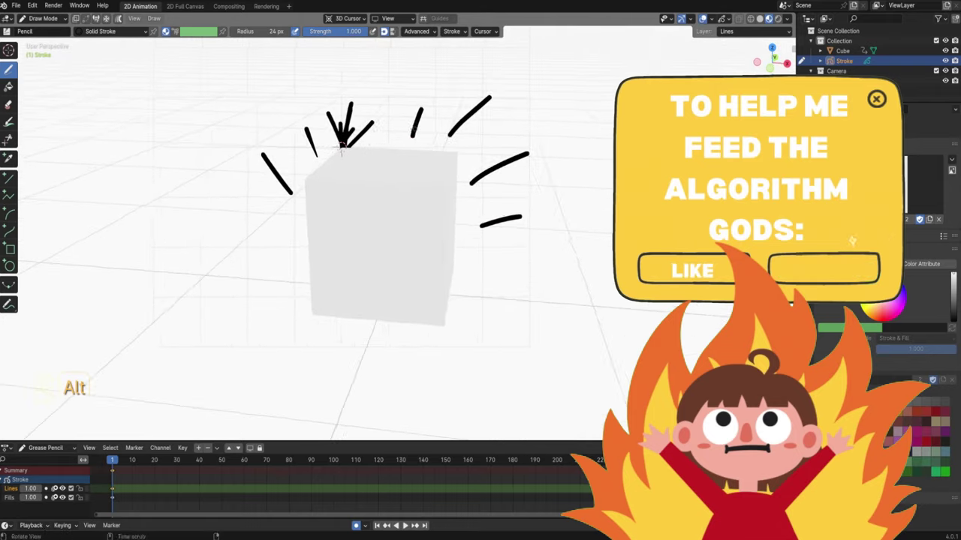
Step: Select all the Stroke object's strokes in Edit Mode and delete their points
{"action": "key", "text": "Tab"}
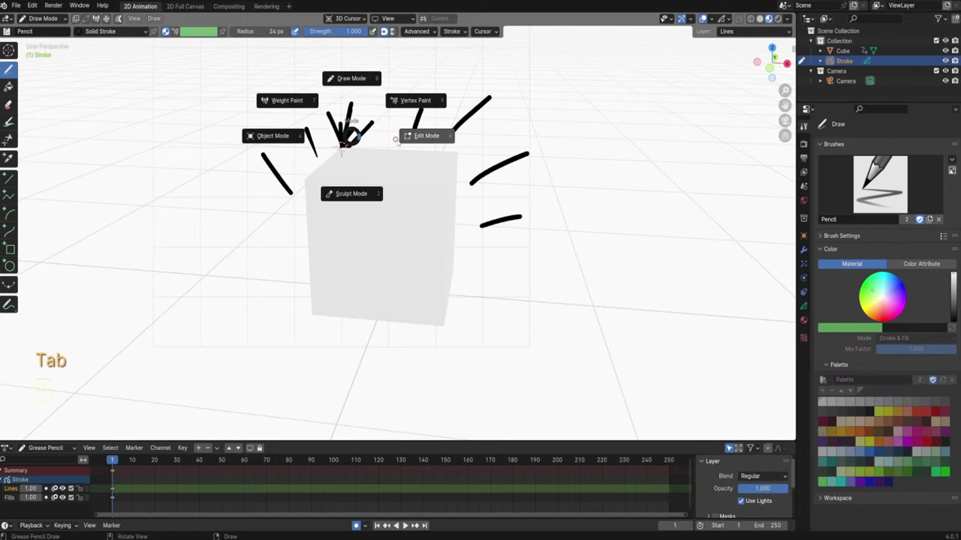
{"action": "key", "text": "a"}
{"action": "key", "text": "x"}
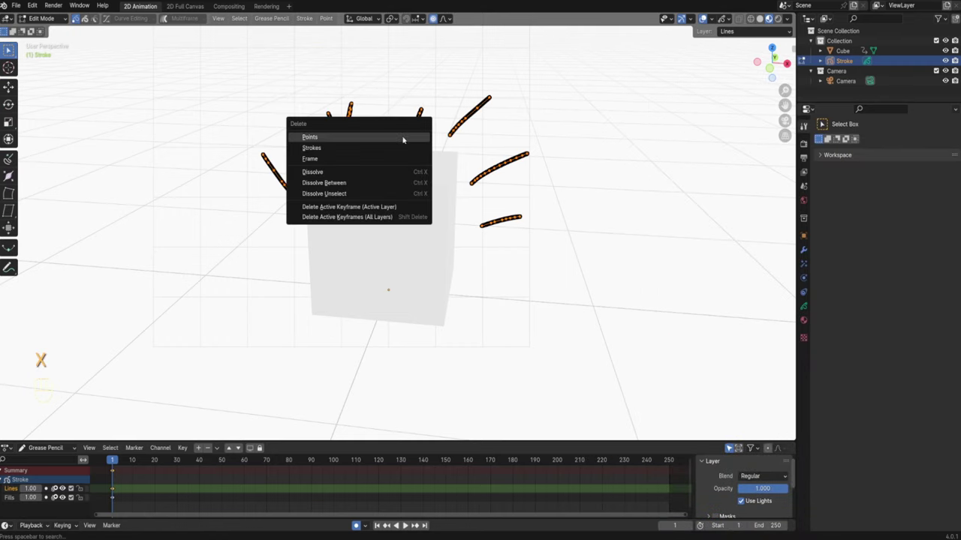
{"action": "left_click", "coordinate": [385, 139]}
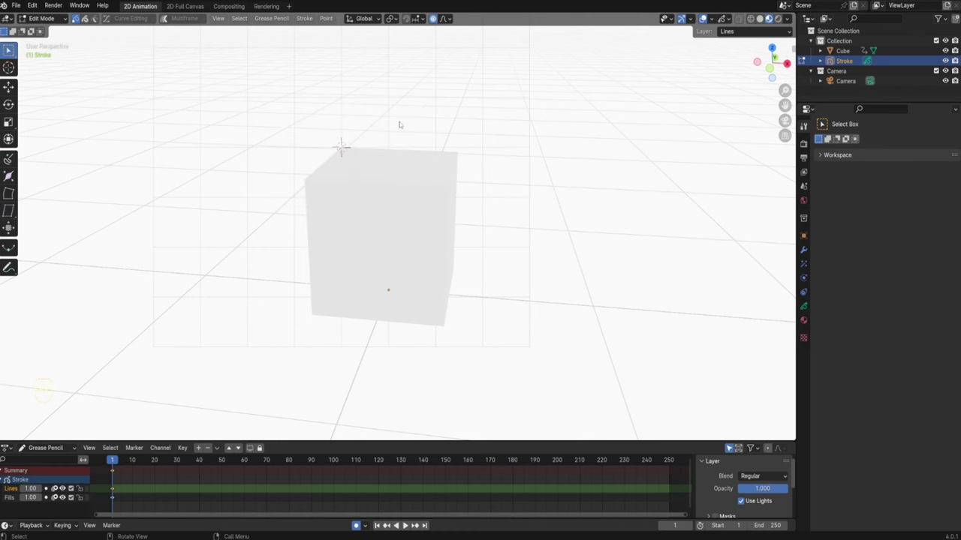
Step: Return the Stroke object to Draw Mode and set the stroke placement to Surface
{"action": "key", "text": "Tab"}
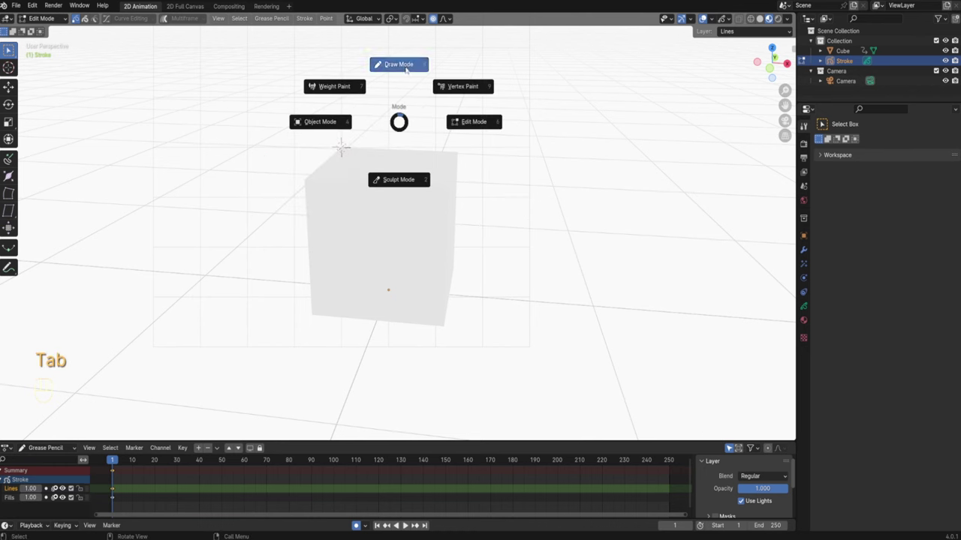
{"action": "left_click", "coordinate": [403, 90]}
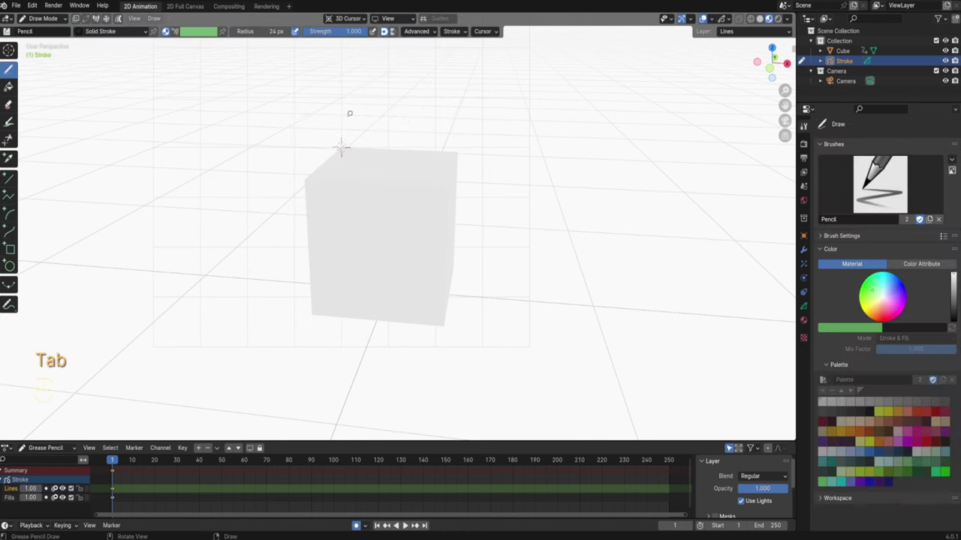
{"action": "left_click", "coordinate": [351, 19]}
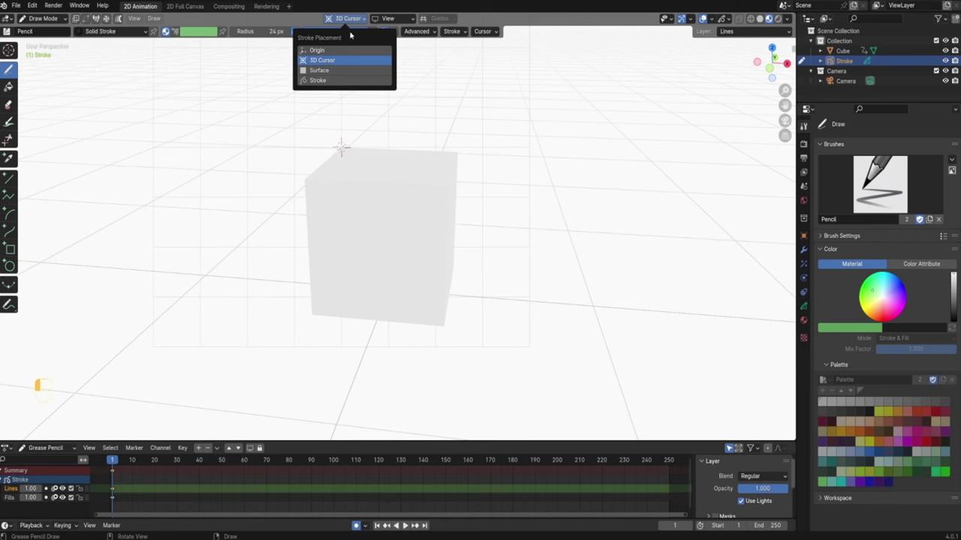
{"action": "left_click", "coordinate": [358, 22]}
{"action": "left_click", "coordinate": [324, 69]}
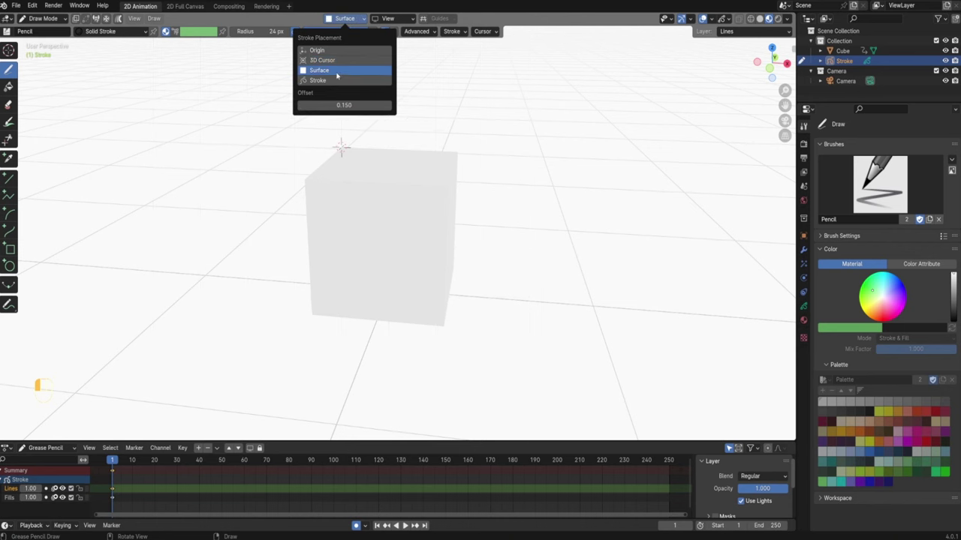
Step: Set the drawing plane to Front (X-Z) and draw a simple face on the cube's front side
{"action": "left_click_drag", "start_coordinate": [371, 191], "coordinate": [360, 167], "text": "alt"}
{"action": "left_click", "coordinate": [388, 18]}
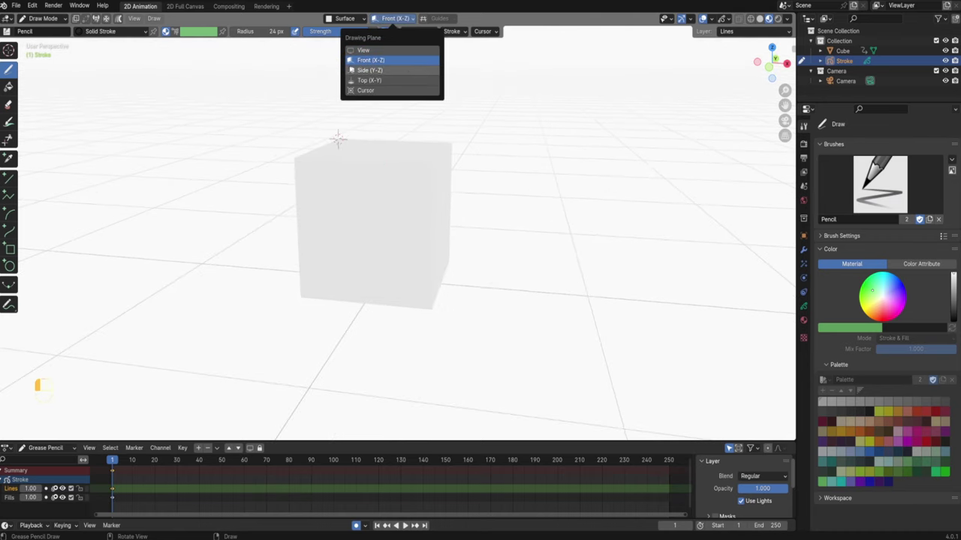
{"action": "left_click", "coordinate": [373, 61]}
{"action": "scroll", "coordinate": [342, 179], "scroll_direction": "up", "scroll_amount": 2}
{"action": "mouse_move", "coordinate": [342, 179]}
{"action": "left_mouse_down"}
{"action": "mouse_move", "coordinate": [345, 205]}
{"action": "mouse_move", "coordinate": [369, 176]}
{"action": "mouse_move", "coordinate": [370, 204]}
{"action": "mouse_move", "coordinate": [351, 237]}
{"action": "mouse_move", "coordinate": [375, 223]}
{"action": "mouse_move", "coordinate": [306, 208]}
{"action": "left_mouse_up"}
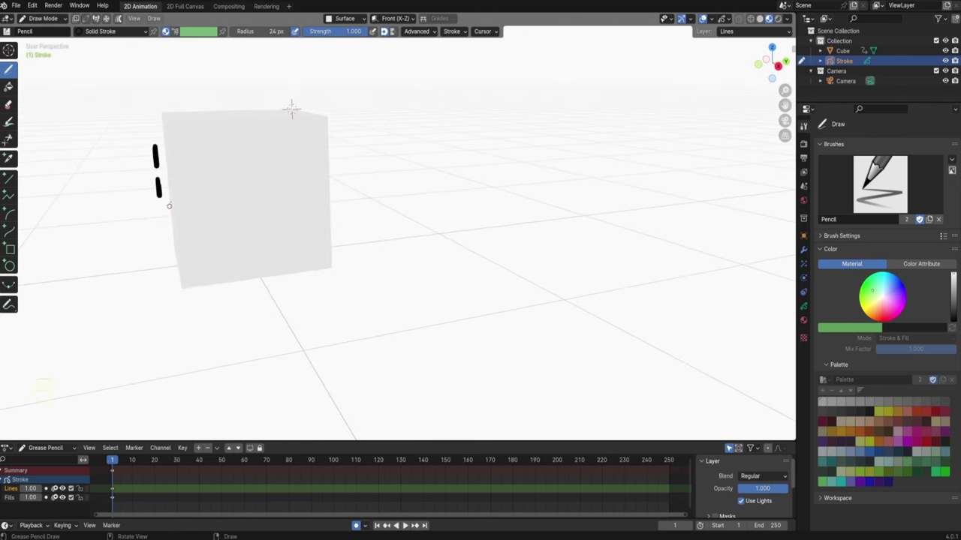
{"action": "left_click_drag", "start_coordinate": [202, 161], "coordinate": [198, 142], "text": "alt"}
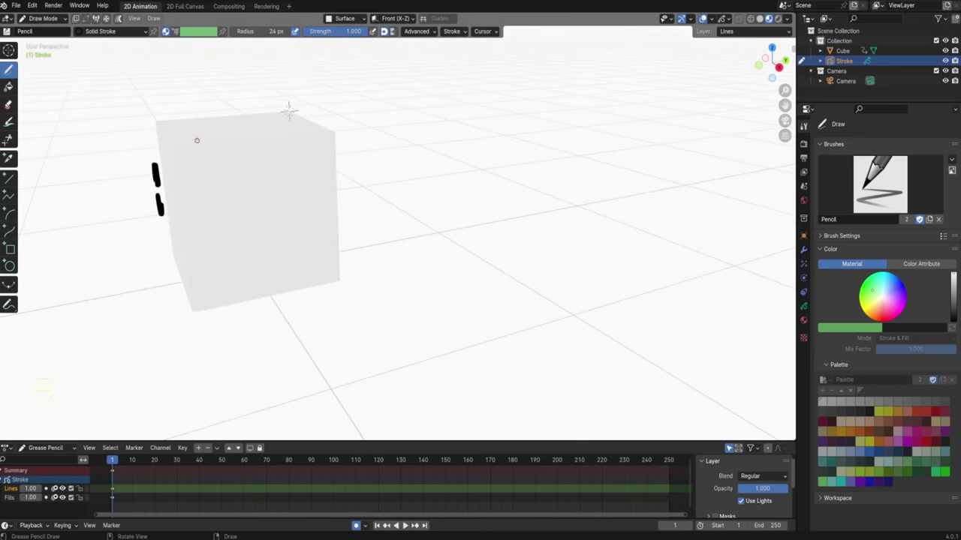
Step: Reduce the Surface placement offset and redraw the smiley face with two eyes and a mouth on the cube's front
{"action": "left_click", "coordinate": [341, 19]}
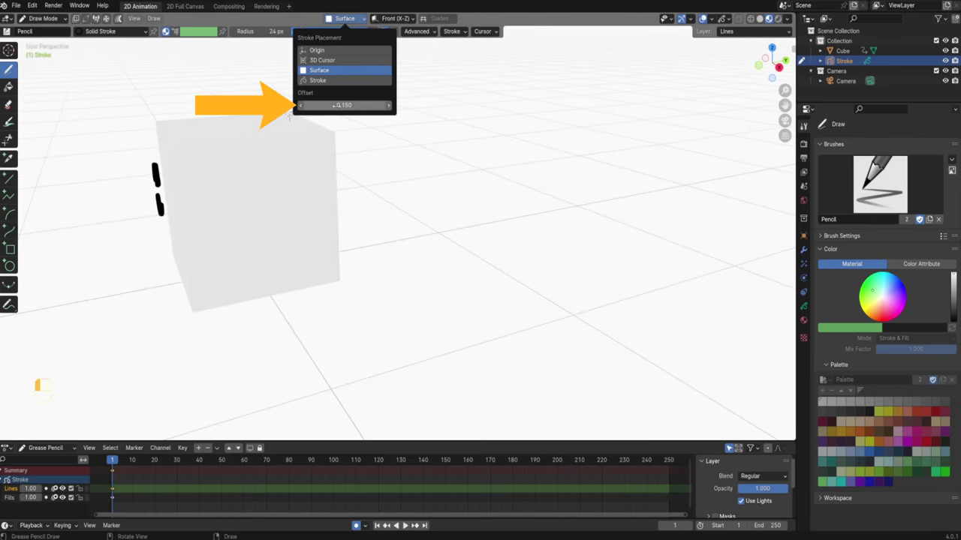
{"action": "left_click", "coordinate": [298, 106]}
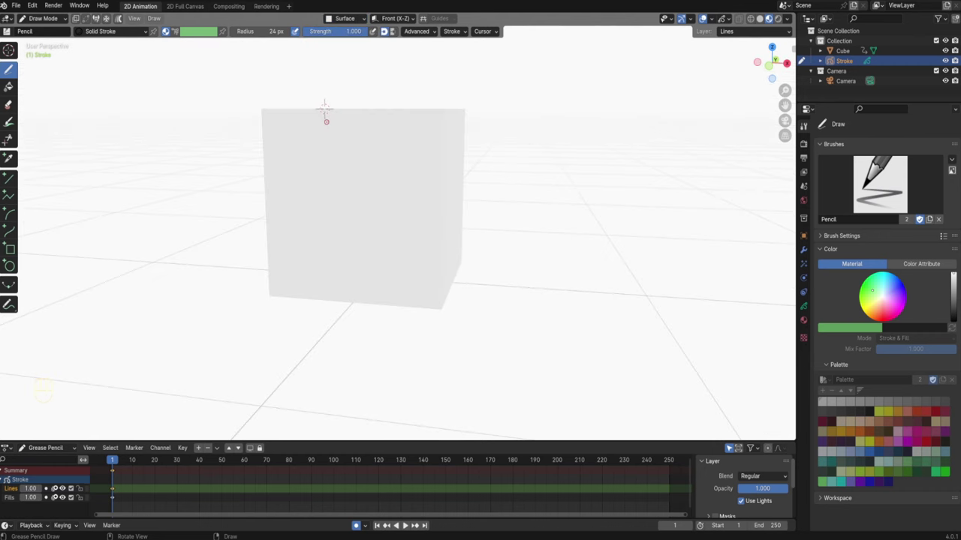
{"action": "mouse_move", "coordinate": [329, 153]}
{"action": "left_mouse_down"}
{"action": "mouse_move", "coordinate": [353, 179]}
{"action": "mouse_move", "coordinate": [325, 208]}
{"action": "mouse_move", "coordinate": [358, 197]}
{"action": "left_mouse_up"}
{"action": "middle_click_drag", "start_coordinate": [357, 196], "coordinate": [300, 182], "text": "alt"}
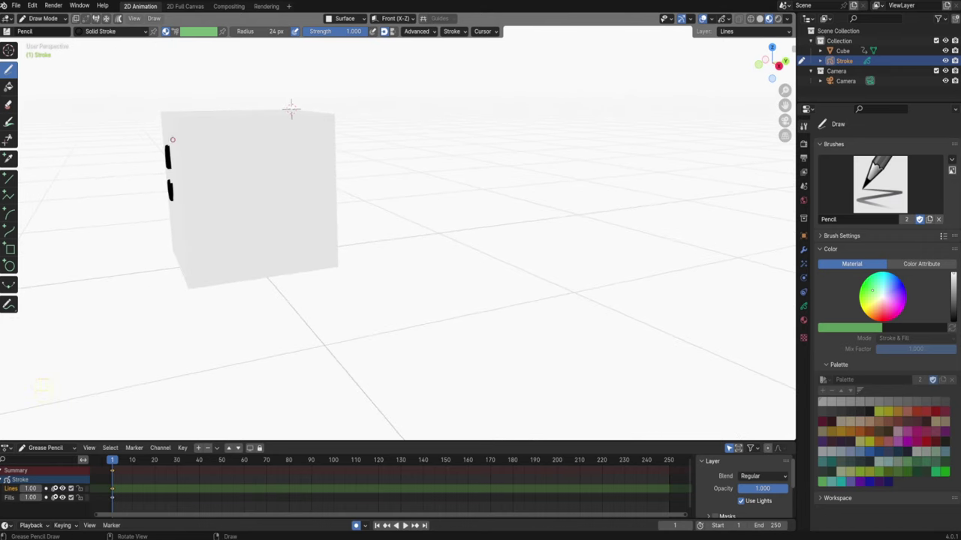
{"action": "middle_click_drag", "start_coordinate": [210, 167], "coordinate": [317, 170], "text": "alt"}
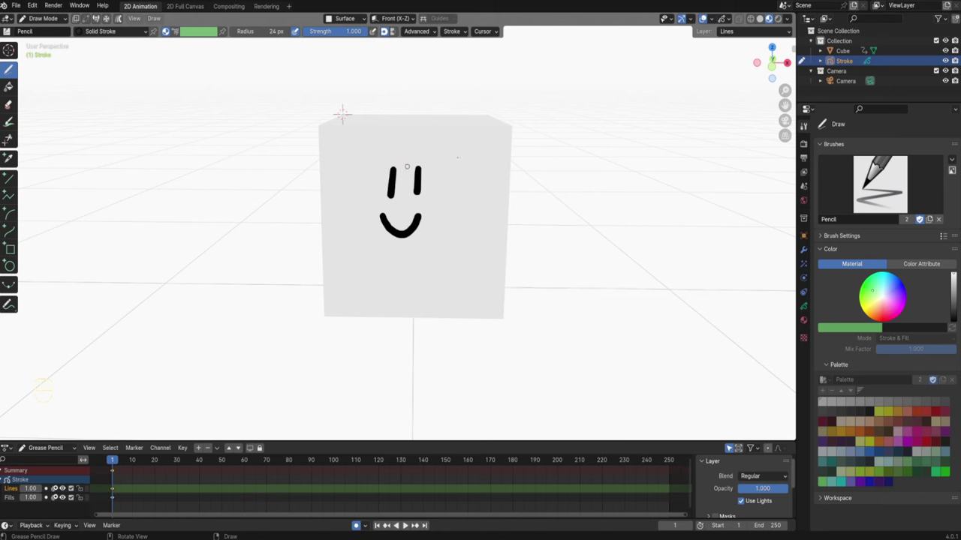
{"action": "scroll", "coordinate": [403, 193], "scroll_direction": "up", "scroll_amount": 4}
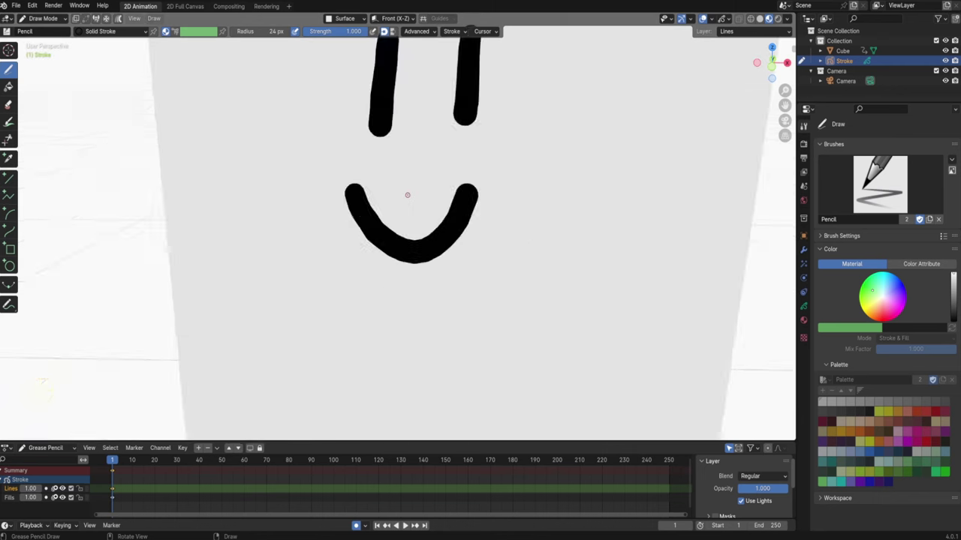
Step: Draw a second, smaller smiley face beside the first on the cube's front and check both faces' distance from the surface side-on
{"action": "scroll", "coordinate": [407, 195], "scroll_direction": "down", "scroll_amount": 10}
{"action": "scroll", "coordinate": [406, 195], "scroll_direction": "up", "scroll_amount": 2}
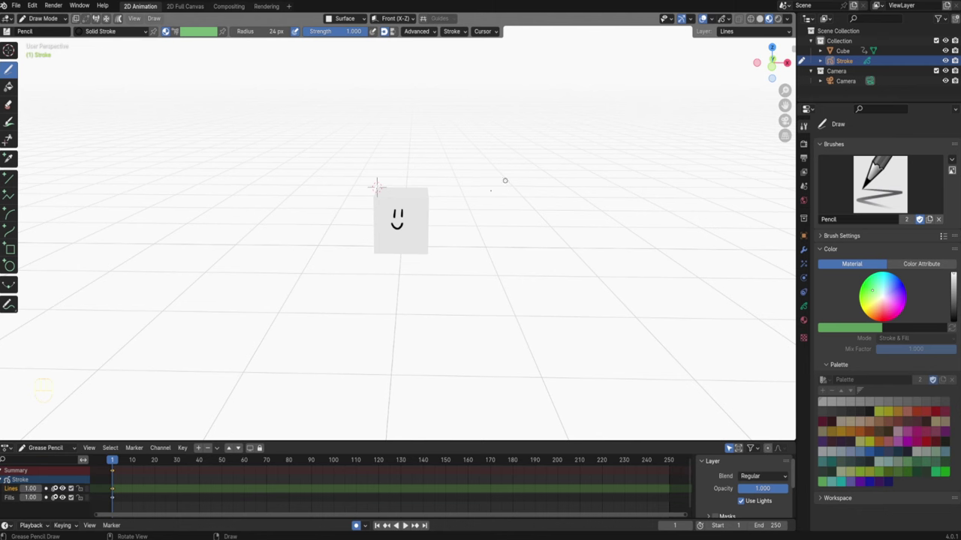
{"action": "mouse_move", "coordinate": [409, 210]}
{"action": "left_mouse_down"}
{"action": "mouse_move", "coordinate": [417, 209]}
{"action": "mouse_move", "coordinate": [414, 222]}
{"action": "mouse_move", "coordinate": [421, 215]}
{"action": "left_mouse_up"}
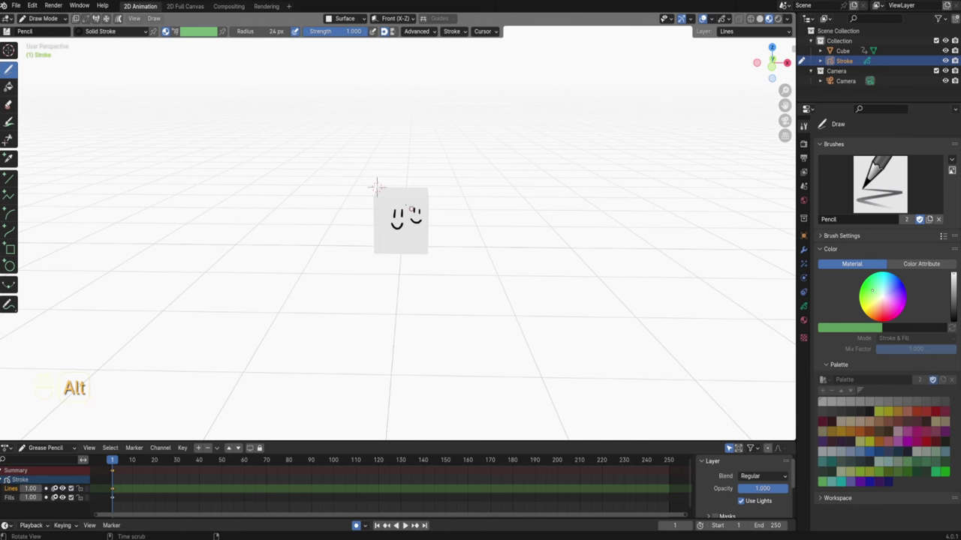
{"action": "middle_click_drag", "start_coordinate": [376, 187], "coordinate": [366, 184]}
{"action": "scroll", "coordinate": [273, 85], "scroll_direction": "up", "scroll_amount": 5}
{"action": "mouse_move", "coordinate": [272, 86]}
{"action": "middle_mouse_down"}
{"action": "mouse_move", "coordinate": [382, 113]}
{"action": "mouse_move", "coordinate": [272, 93]}
{"action": "middle_mouse_up"}
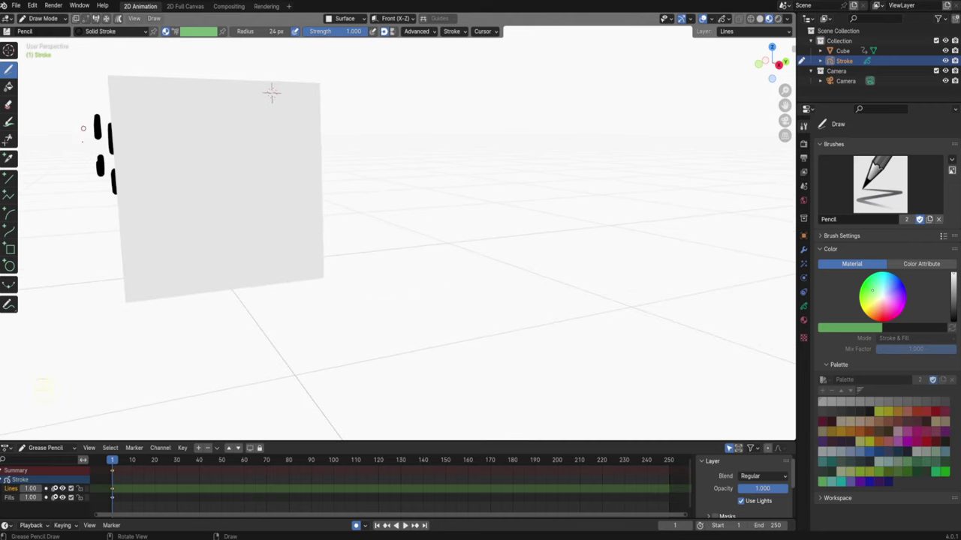
{"action": "middle_click_drag", "start_coordinate": [83, 128], "coordinate": [189, 148]}
{"action": "scroll", "coordinate": [366, 222], "scroll_direction": "up", "scroll_amount": 5}
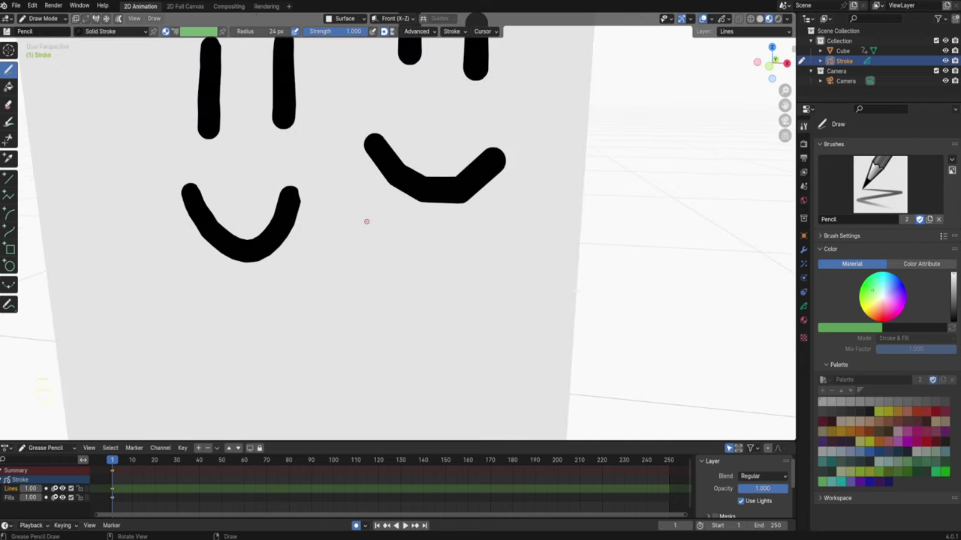
Step: Draw a third smiley face with two eyes and a mouth below the others on the cube's front and inspect it at an angle
{"action": "scroll", "coordinate": [366, 221], "scroll_direction": "up", "scroll_amount": 4}
{"action": "middle_click_drag", "start_coordinate": [365, 220], "coordinate": [376, 212], "text": "shift"}
{"action": "scroll", "coordinate": [375, 213], "scroll_direction": "down", "scroll_amount": 4}
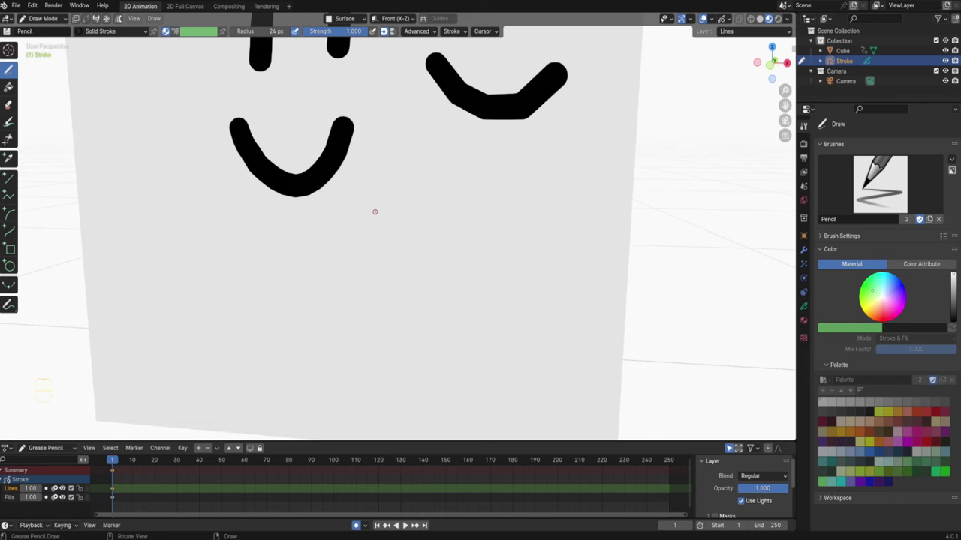
{"action": "left_click_drag", "start_coordinate": [405, 219], "coordinate": [412, 261]}
{"action": "key", "text": "ctrl+z"}
{"action": "left_click_drag", "start_coordinate": [410, 201], "coordinate": [424, 267]}
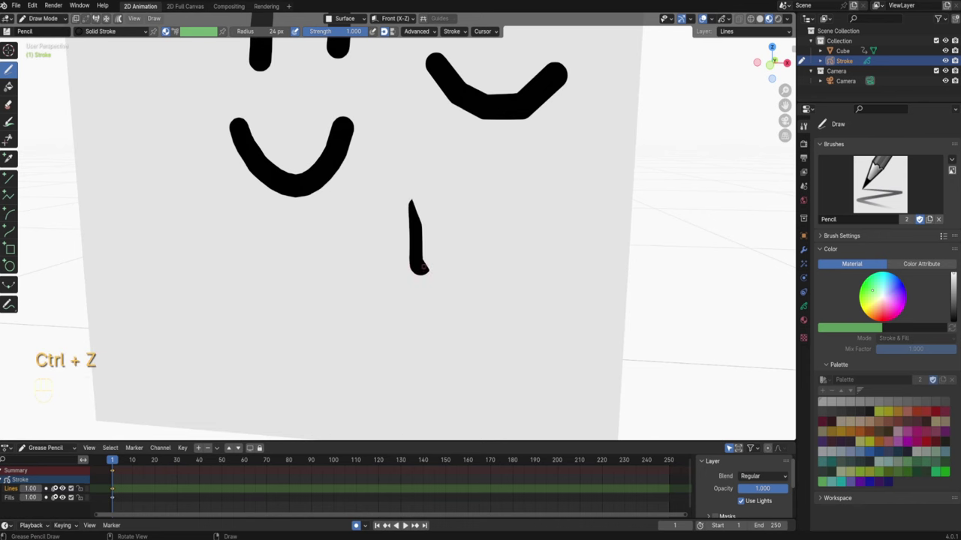
{"action": "left_click_drag", "start_coordinate": [465, 211], "coordinate": [462, 287]}
{"action": "left_click_drag", "start_coordinate": [393, 298], "coordinate": [500, 304]}
{"action": "mouse_move", "coordinate": [498, 270]}
{"action": "left_mouse_down", "text": "alt"}
{"action": "mouse_move", "coordinate": [461, 230]}
{"action": "mouse_move", "coordinate": [241, 230]}
{"action": "left_mouse_up", "text": "alt"}
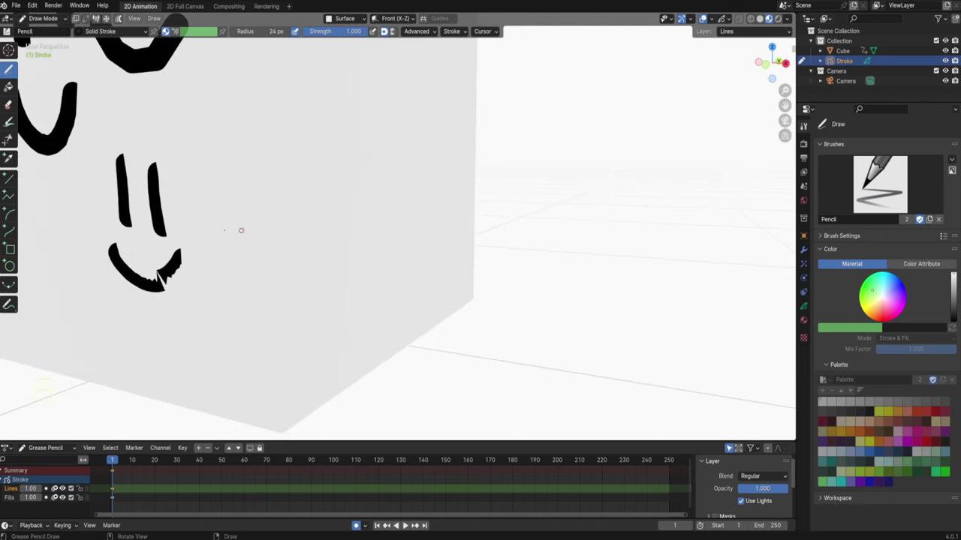
Step: Set the Surface stroke placement offset to 0.1
{"action": "left_click", "coordinate": [345, 19]}
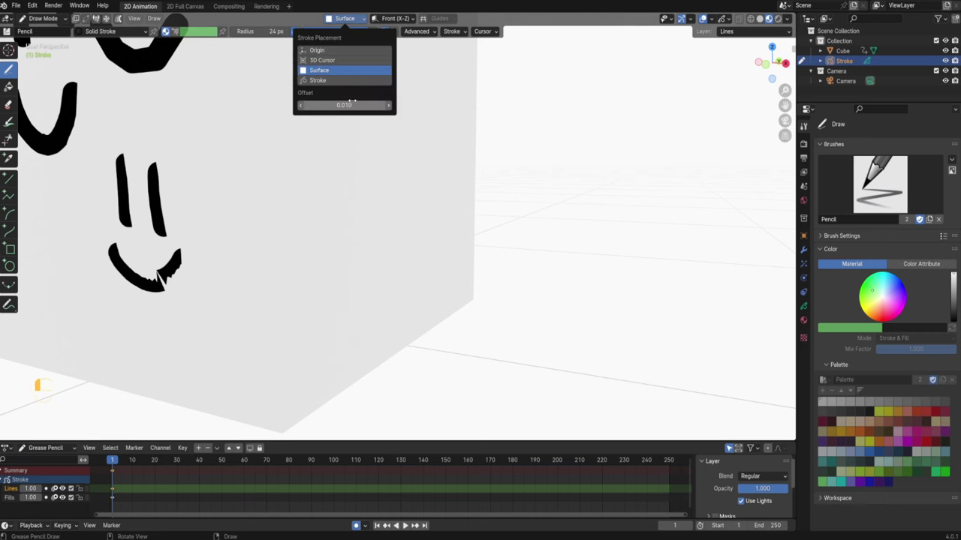
{"action": "left_click", "coordinate": [347, 105]}
{"action": "type", "text": "0"}
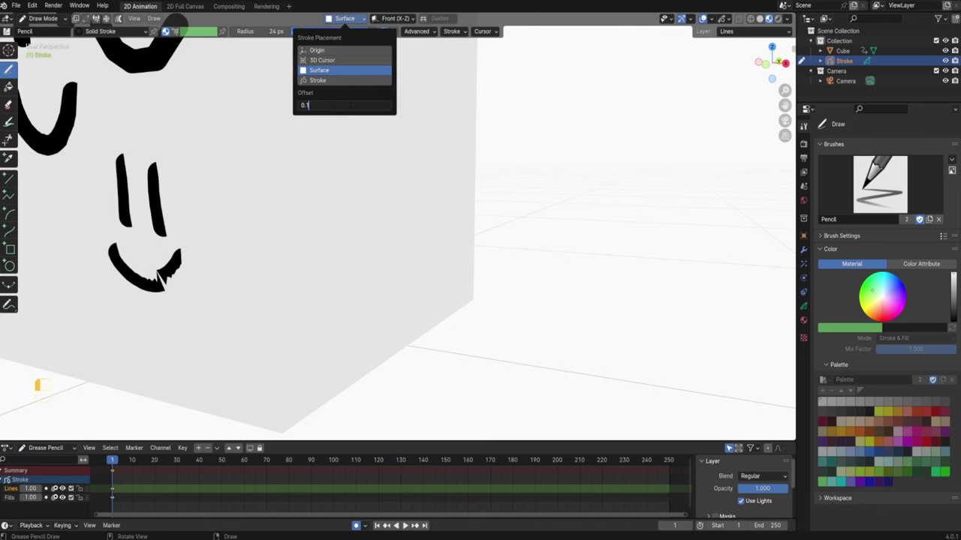
{"action": "key", "text": "Return"}
Step: Draw a fourth small smiley face next to the third one on the cube's front
{"action": "left_click_drag", "start_coordinate": [206, 225], "coordinate": [351, 183], "text": "alt"}
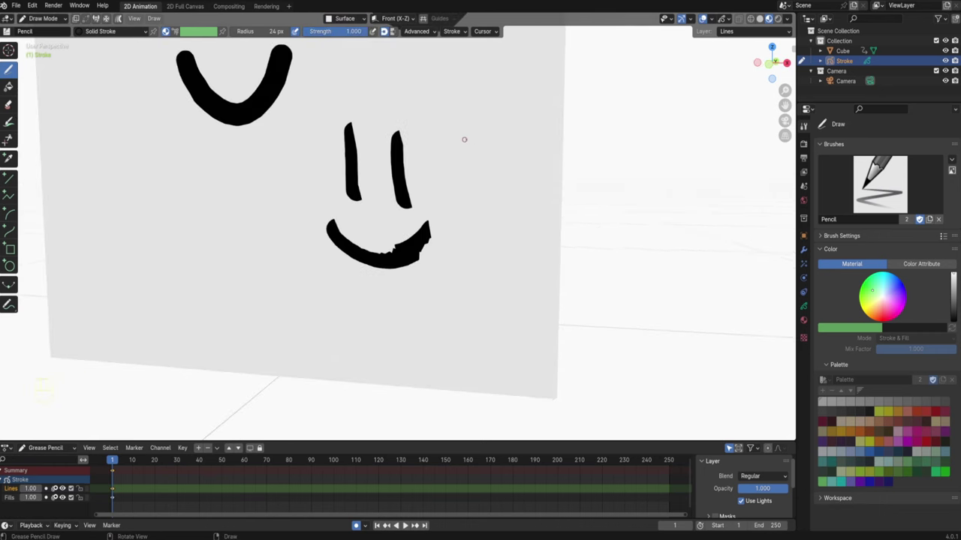
{"action": "left_click_drag", "start_coordinate": [464, 140], "coordinate": [473, 183]}
{"action": "left_click_drag", "start_coordinate": [497, 124], "coordinate": [498, 185]}
{"action": "left_click_drag", "start_coordinate": [459, 215], "coordinate": [516, 203]}
{"action": "left_click_drag", "start_coordinate": [450, 237], "coordinate": [440, 199], "text": "alt"}
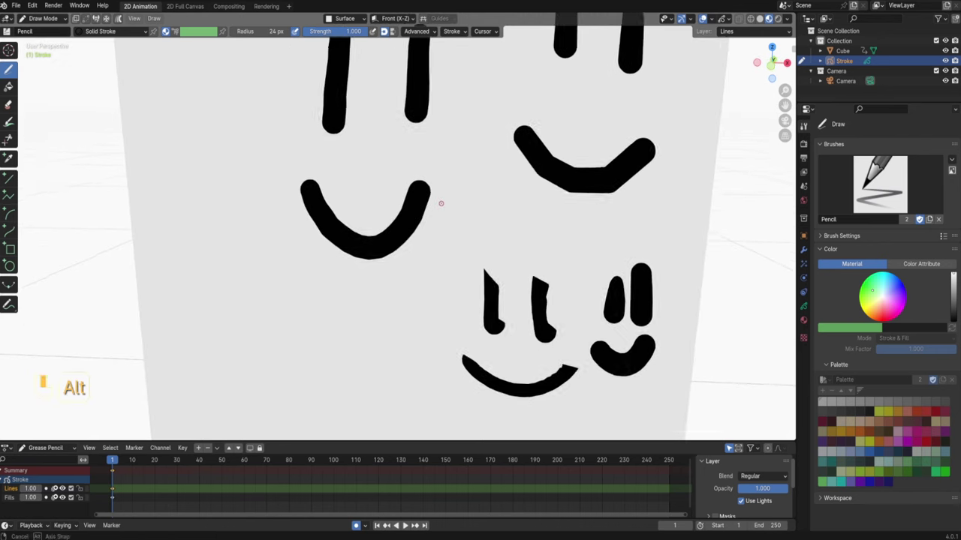
Step: Select all the smiley strokes in Edit Mode and delete their points
{"action": "scroll", "coordinate": [440, 197], "scroll_direction": "down", "scroll_amount": 4}
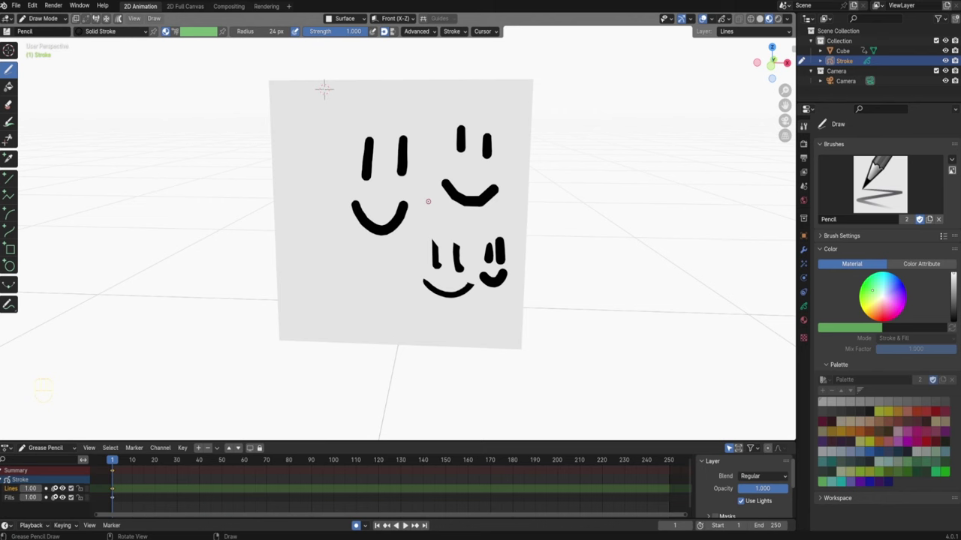
{"action": "key", "text": "Tab"}
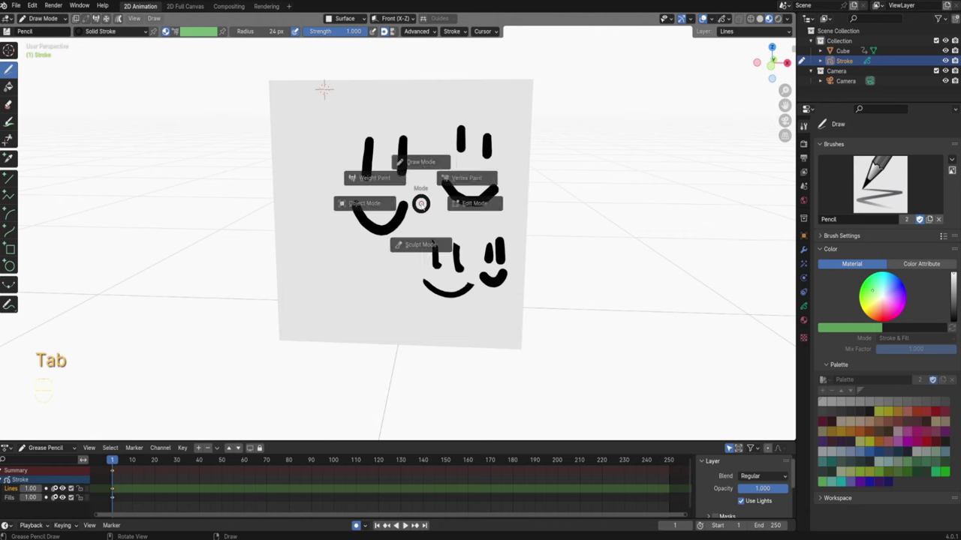
{"action": "left_click", "coordinate": [486, 203]}
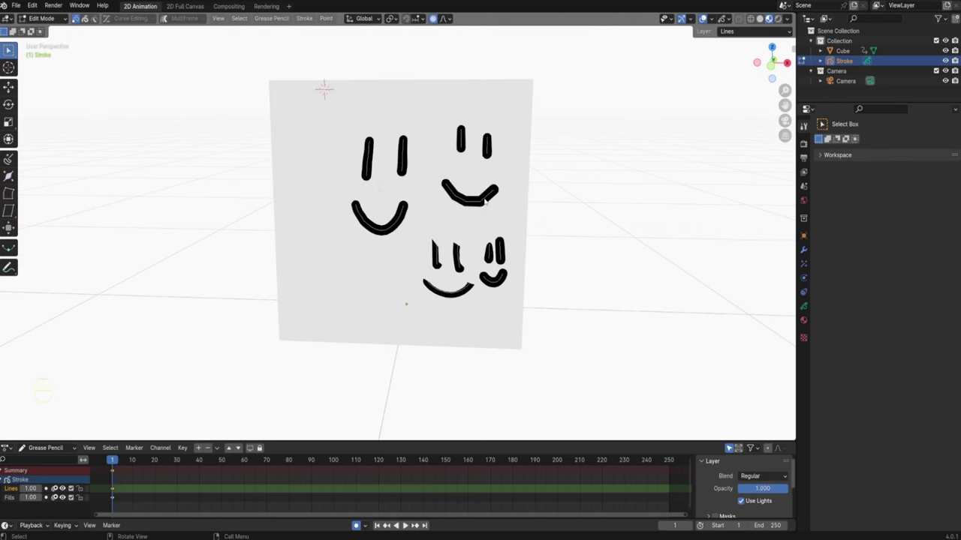
{"action": "key", "text": "x"}
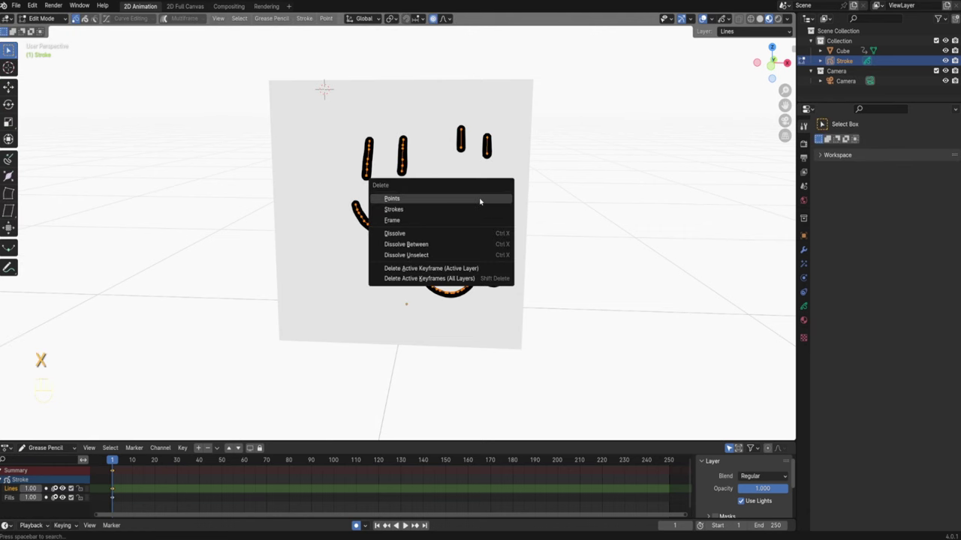
{"action": "left_click", "coordinate": [479, 200]}
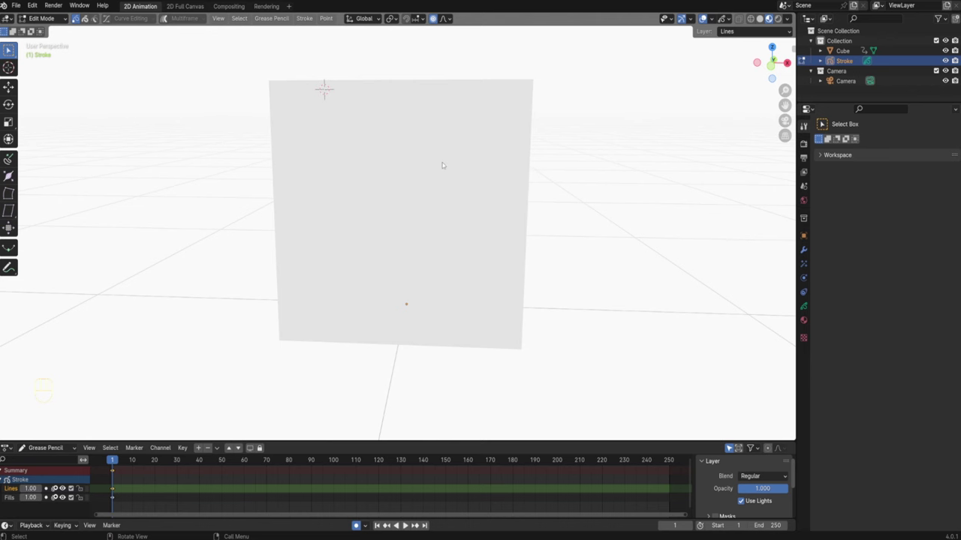
Step: Return to Draw Mode and set the stroke placement to Stroke
{"action": "key", "text": "Tab"}
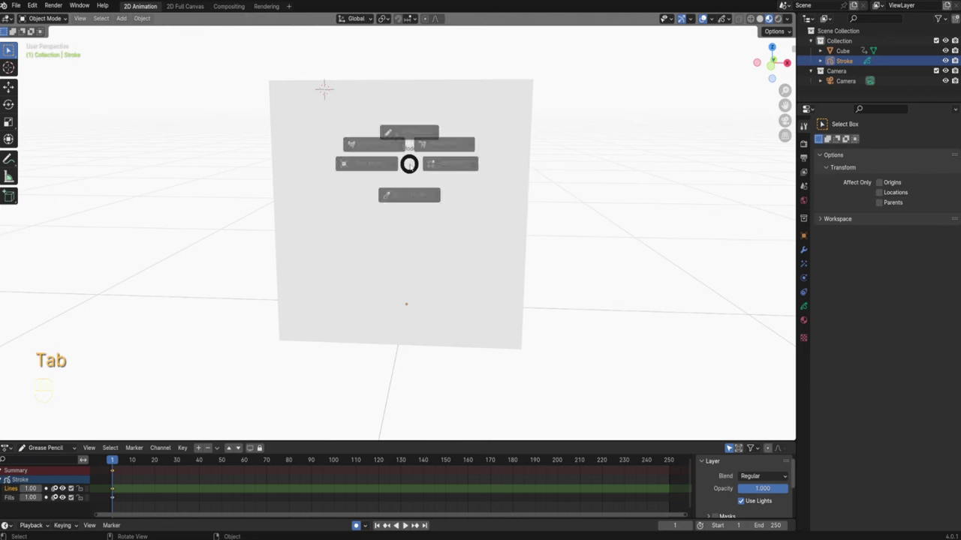
{"action": "left_click", "coordinate": [408, 103]}
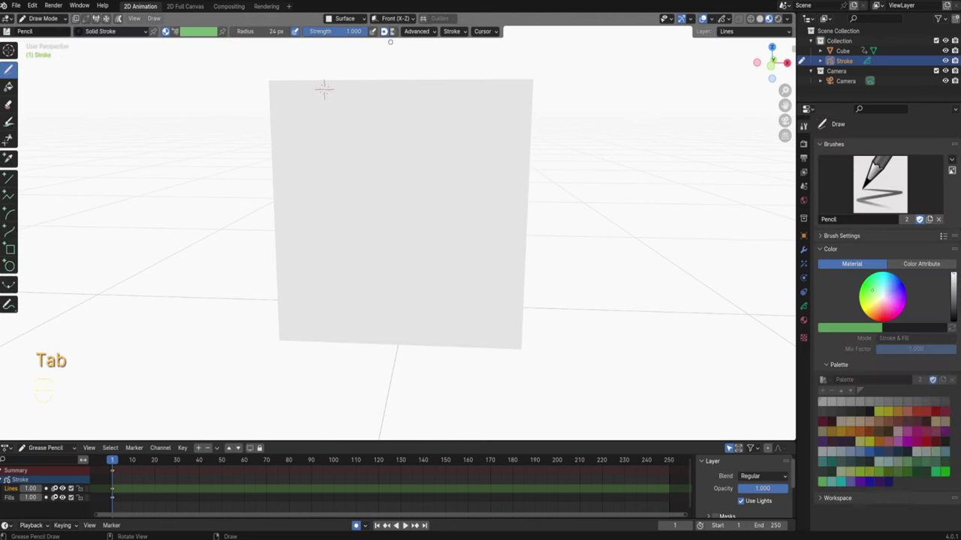
{"action": "left_click", "coordinate": [359, 20]}
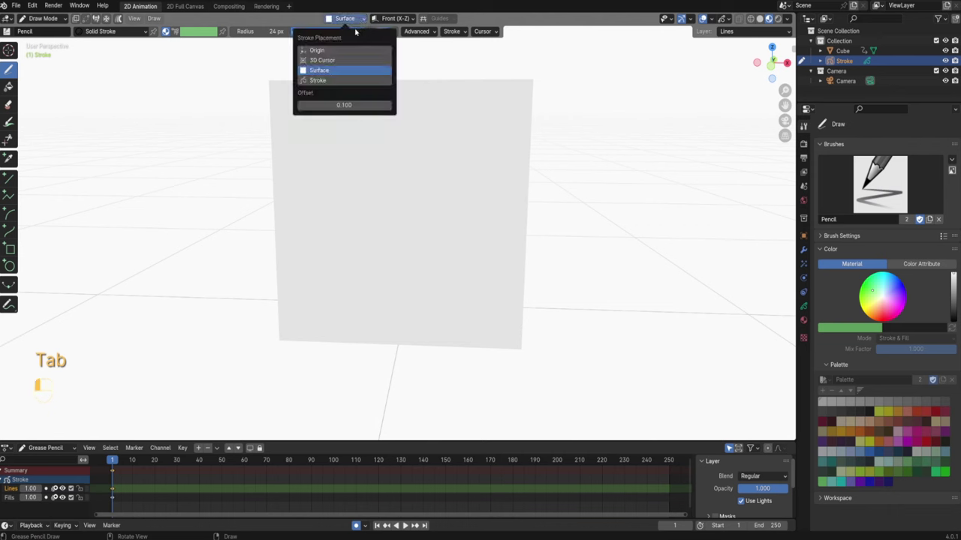
{"action": "left_click", "coordinate": [343, 79]}
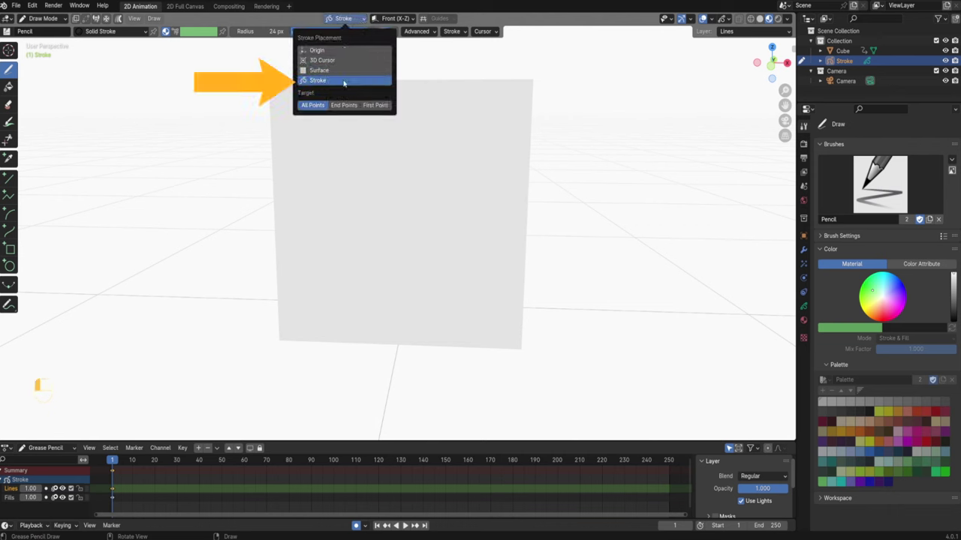
Step: Draw a twig with a stem and side branches above the cube and inspect it from several angles
{"action": "left_click_drag", "start_coordinate": [322, 85], "coordinate": [296, 117], "text": "alt"}
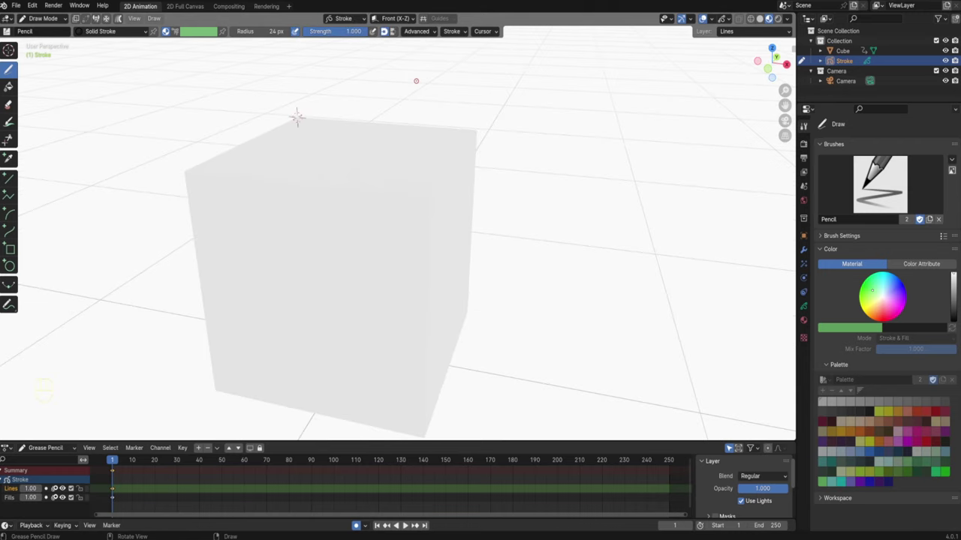
{"action": "scroll", "coordinate": [355, 180], "scroll_direction": "down", "scroll_amount": 3}
{"action": "scroll", "coordinate": [411, 115], "scroll_direction": "up", "scroll_amount": 2}
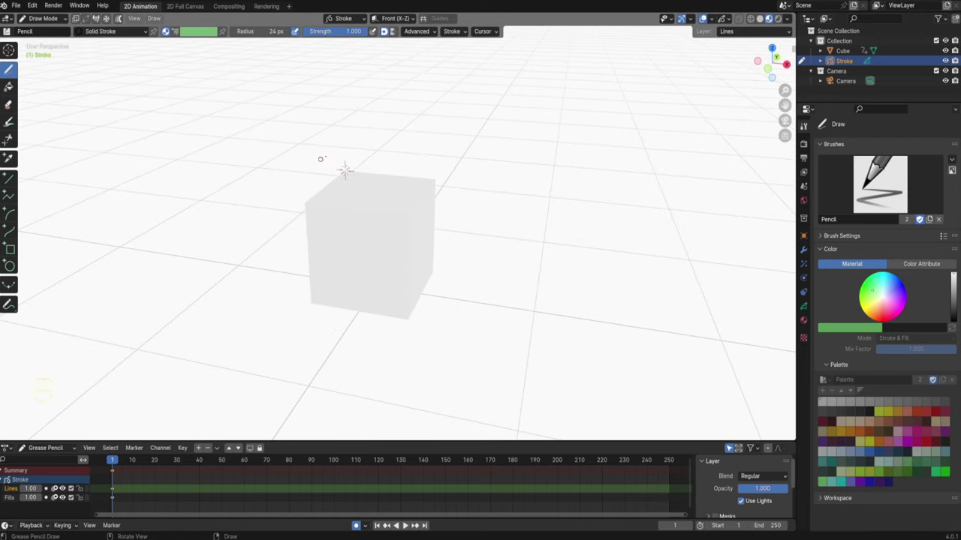
{"action": "mouse_move", "coordinate": [364, 160]}
{"action": "left_mouse_down"}
{"action": "mouse_move", "coordinate": [374, 114]}
{"action": "mouse_move", "coordinate": [389, 128]}
{"action": "mouse_move", "coordinate": [387, 147]}
{"action": "left_mouse_up"}
{"action": "mouse_move", "coordinate": [387, 148]}
{"action": "middle_mouse_down"}
{"action": "mouse_move", "coordinate": [418, 140]}
{"action": "mouse_move", "coordinate": [404, 143]}
{"action": "middle_mouse_up"}
{"action": "mouse_move", "coordinate": [403, 141]}
{"action": "left_mouse_down"}
{"action": "mouse_move", "coordinate": [391, 131]}
{"action": "mouse_move", "coordinate": [390, 143]}
{"action": "left_mouse_up"}
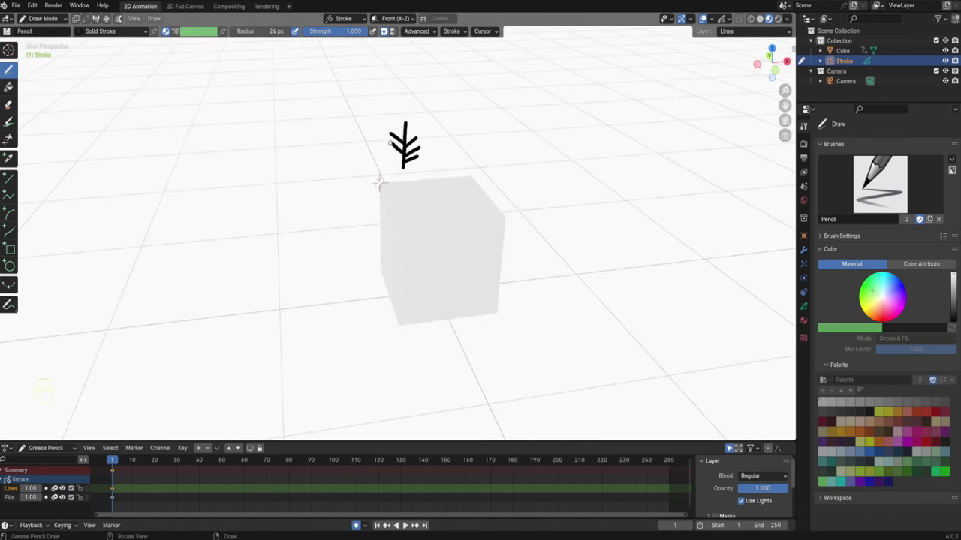
{"action": "mouse_move", "coordinate": [379, 182]}
{"action": "left_mouse_down", "text": "alt"}
{"action": "mouse_move", "coordinate": [322, 150]}
{"action": "mouse_move", "coordinate": [355, 180]}
{"action": "mouse_move", "coordinate": [413, 183]}
{"action": "left_mouse_up", "text": "alt"}
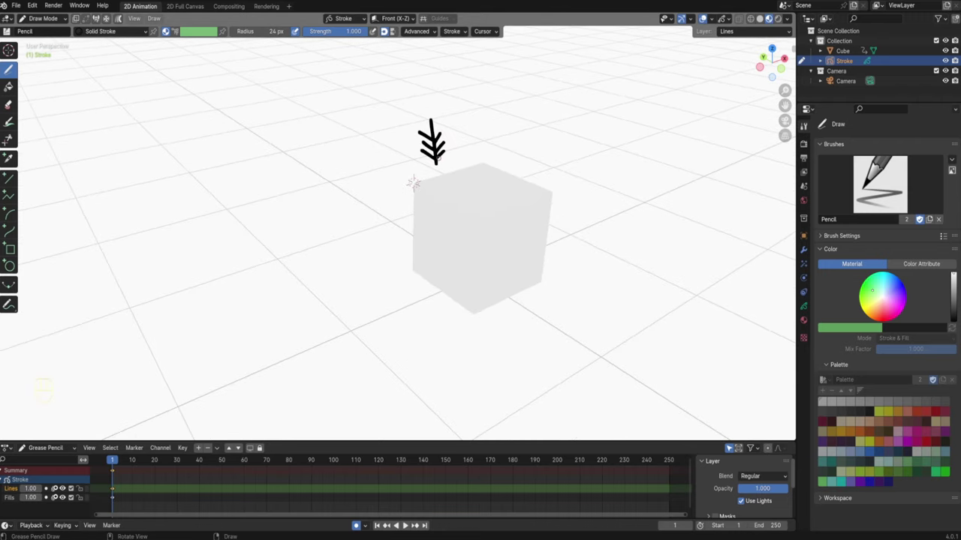
{"action": "mouse_move", "coordinate": [453, 137]}
{"action": "left_mouse_down", "text": "alt"}
{"action": "mouse_move", "coordinate": [323, 139]}
{"action": "mouse_move", "coordinate": [347, 138]}
{"action": "left_mouse_up", "text": "alt"}
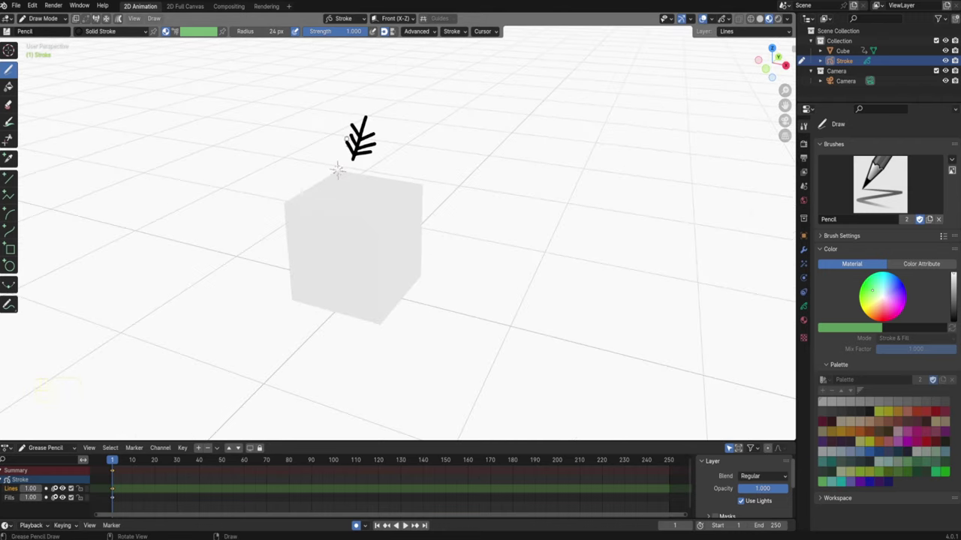
Step: Undo all the twig strokes above the cube
{"action": "key", "text": "ctrl+z"}
{"action": "key", "text": "ctrl+z"}
{"action": "key", "text": "ctrl+z"}
{"action": "key", "text": "ctrl+z"}
{"action": "key", "text": "ctrl+z"}
{"action": "key", "text": "ctrl+z"}
{"action": "key", "text": "ctrl+z"}
{"action": "key", "text": "ctrl+z"}
{"action": "key", "text": "ctrl+z"}
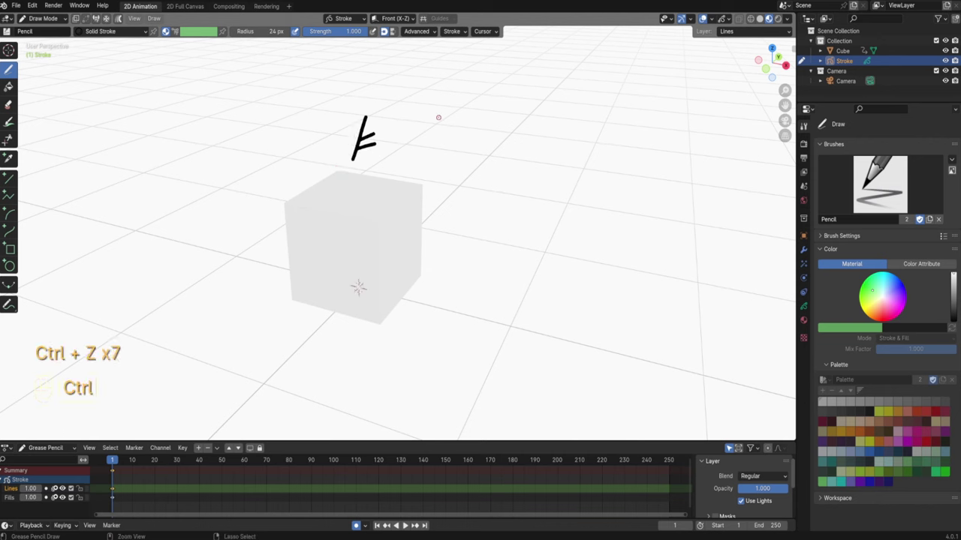
{"action": "key", "text": "ctrl+z"}
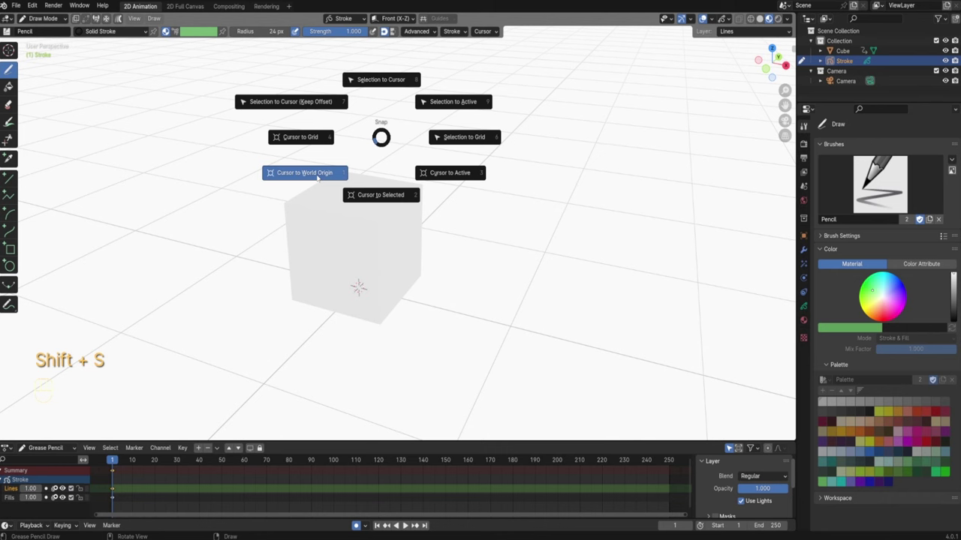
Step: Snap the 3D cursor to the world origin and set the stroke placement to 3D Cursor
{"action": "left_click", "coordinate": [318, 177]}
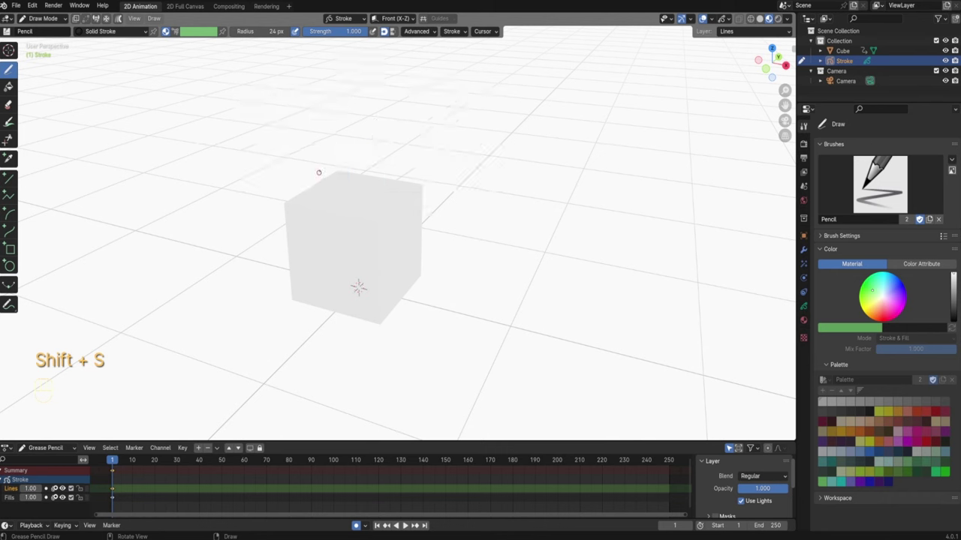
{"action": "left_click", "coordinate": [343, 18]}
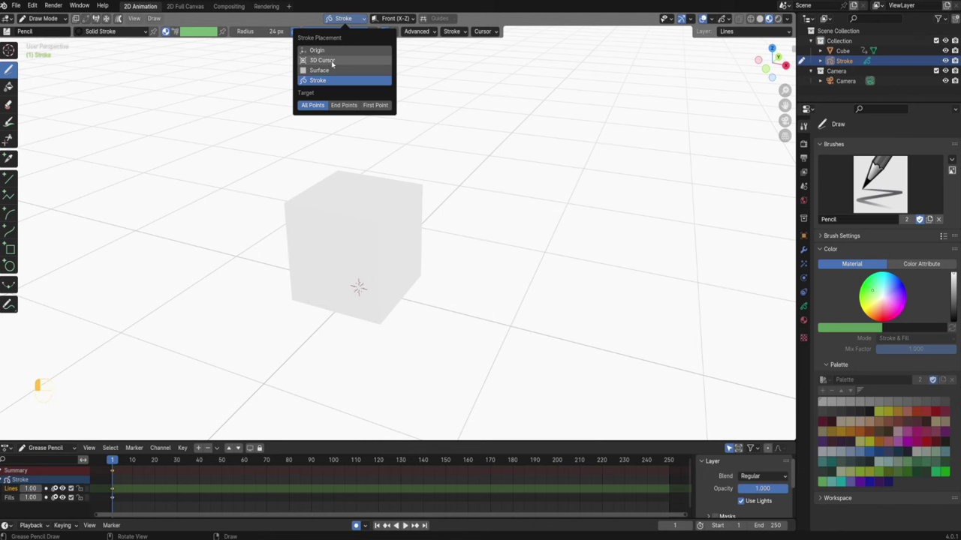
{"action": "left_click", "coordinate": [334, 60]}
Step: Set the drawing plane to Top (X-Y) and draw wavy strokes on the ground around the cube's four sides
{"action": "left_click", "coordinate": [393, 18]}
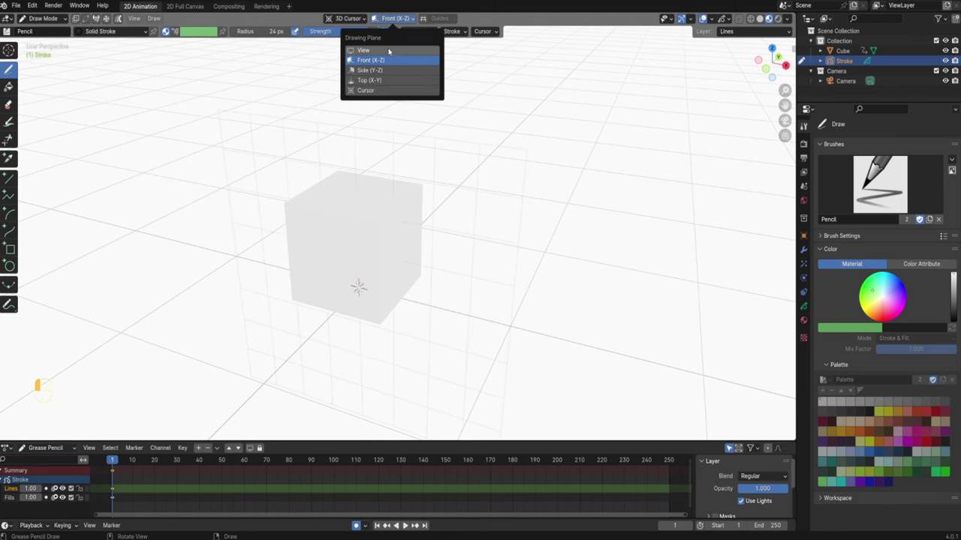
{"action": "left_click", "coordinate": [376, 80]}
{"action": "mouse_move", "coordinate": [396, 160]}
{"action": "middle_mouse_down", "text": "alt"}
{"action": "mouse_move", "coordinate": [365, 219]}
{"action": "mouse_move", "coordinate": [213, 178]}
{"action": "middle_mouse_up", "text": "alt"}
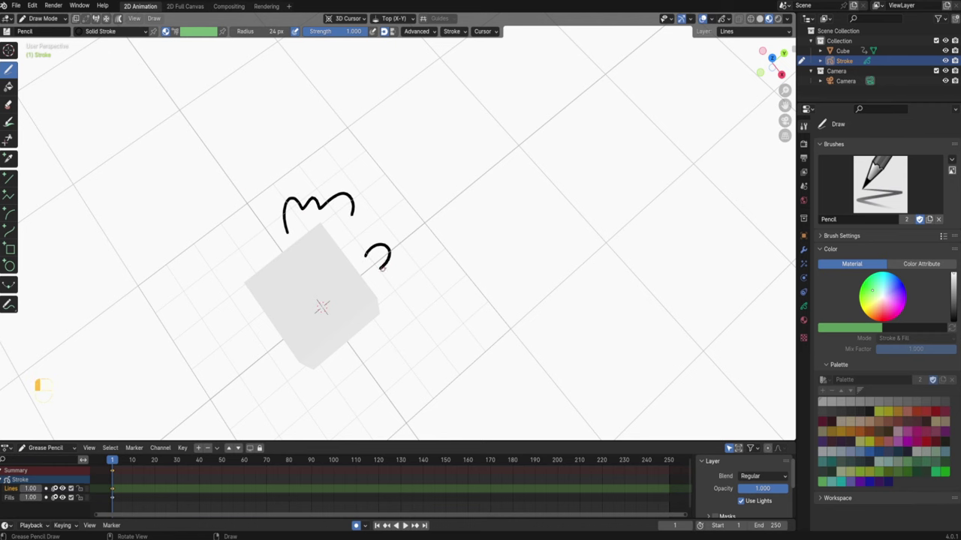
{"action": "mouse_move", "coordinate": [381, 268]}
{"action": "left_mouse_down"}
{"action": "mouse_move", "coordinate": [407, 288]}
{"action": "mouse_move", "coordinate": [402, 315]}
{"action": "left_mouse_up"}
{"action": "mouse_move", "coordinate": [238, 269]}
{"action": "left_mouse_down"}
{"action": "mouse_move", "coordinate": [228, 294]}
{"action": "mouse_move", "coordinate": [260, 349]}
{"action": "left_mouse_up"}
{"action": "left_click_drag", "start_coordinate": [272, 376], "coordinate": [363, 368]}
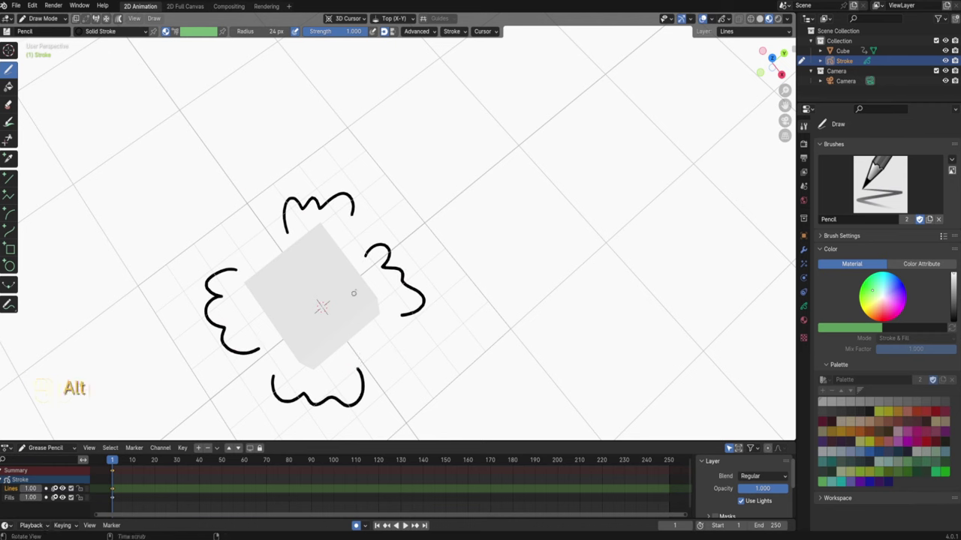
Step: Set the drawing plane to View and draw looped and straight hair-like strokes above the cube
{"action": "mouse_move", "coordinate": [353, 293]}
{"action": "middle_mouse_down", "text": "alt"}
{"action": "mouse_move", "coordinate": [330, 255]}
{"action": "mouse_move", "coordinate": [376, 151]}
{"action": "middle_mouse_up", "text": "alt"}
{"action": "left_click", "coordinate": [393, 18]}
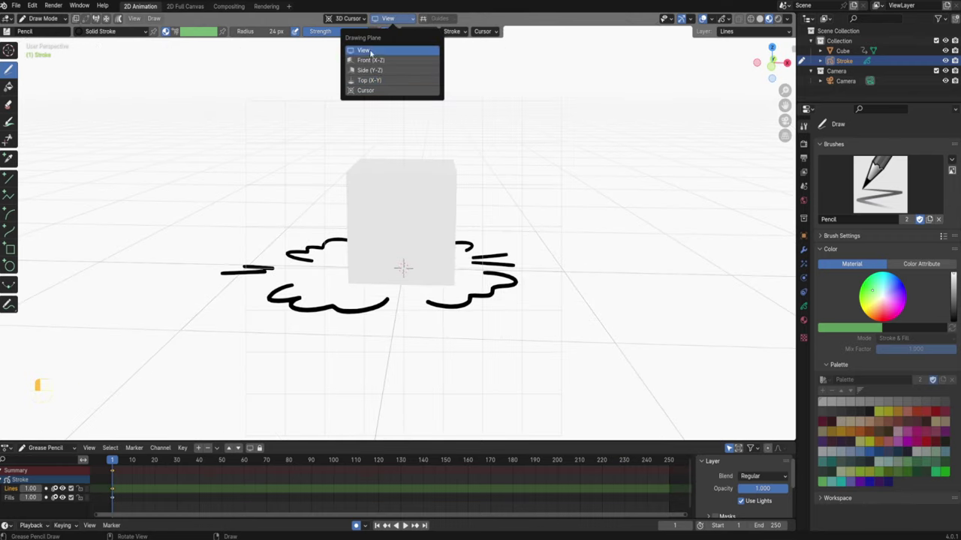
{"action": "left_click", "coordinate": [363, 50]}
{"action": "middle_click_drag", "start_coordinate": [332, 133], "coordinate": [297, 135], "text": "alt"}
{"action": "left_click", "coordinate": [281, 150]}
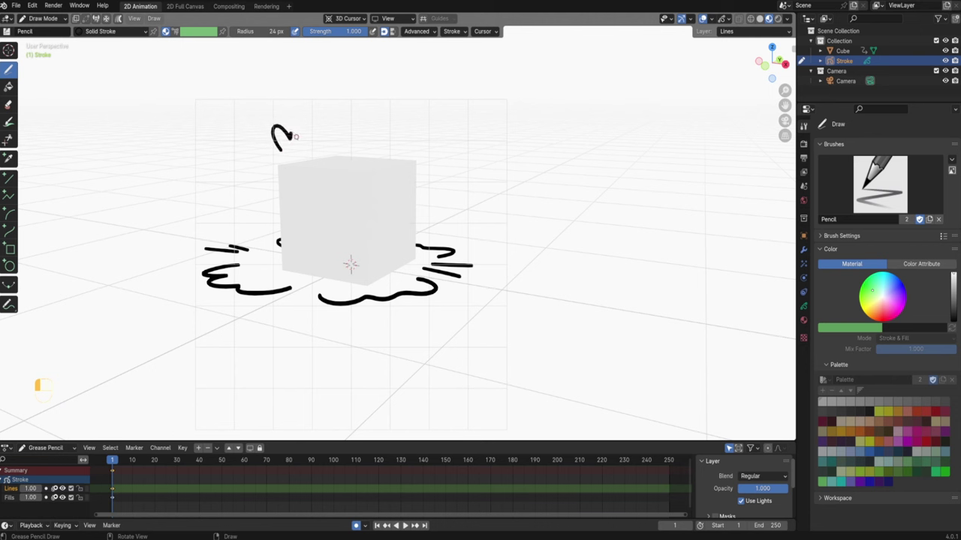
{"action": "mouse_move", "coordinate": [295, 137]}
{"action": "left_mouse_down"}
{"action": "mouse_move", "coordinate": [315, 137]}
{"action": "mouse_move", "coordinate": [317, 120]}
{"action": "left_mouse_up"}
{"action": "key", "text": "ctrl+z"}
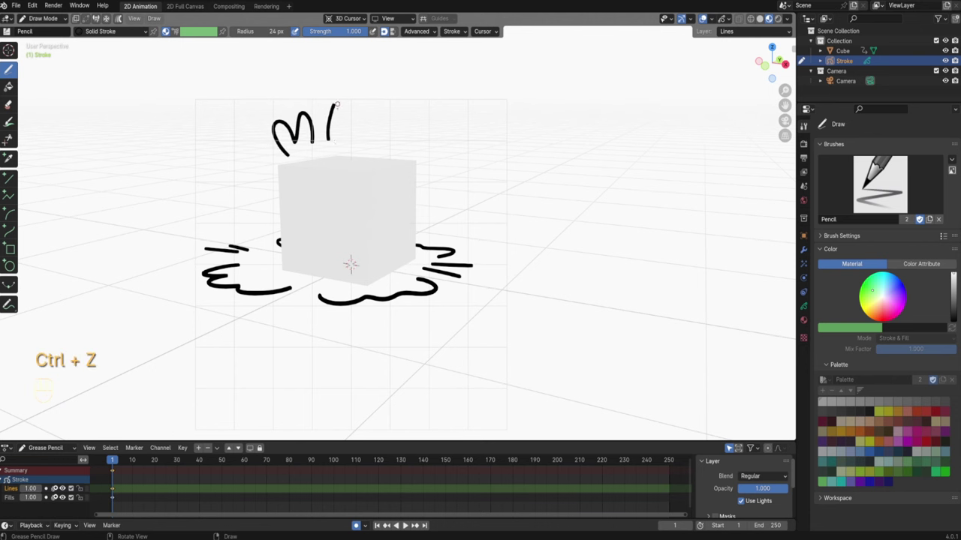
{"action": "middle_click_drag", "start_coordinate": [317, 120], "coordinate": [304, 137], "text": "alt"}
{"action": "left_click_drag", "start_coordinate": [304, 138], "coordinate": [334, 111]}
Step: Draw further hair-like strokes above the cube from other view angles and undo the last ones
{"action": "middle_click_drag", "start_coordinate": [334, 112], "coordinate": [443, 147], "text": "alt"}
{"action": "mouse_move", "coordinate": [442, 146]}
{"action": "left_mouse_down"}
{"action": "mouse_move", "coordinate": [473, 120]}
{"action": "mouse_move", "coordinate": [488, 154]}
{"action": "left_mouse_up"}
{"action": "middle_click_drag", "start_coordinate": [488, 154], "coordinate": [519, 150], "text": "alt"}
{"action": "left_click_drag", "start_coordinate": [519, 150], "coordinate": [559, 130]}
{"action": "mouse_move", "coordinate": [559, 129]}
{"action": "middle_mouse_down"}
{"action": "mouse_move", "coordinate": [403, 98]}
{"action": "mouse_move", "coordinate": [410, 145]}
{"action": "mouse_move", "coordinate": [465, 153]}
{"action": "mouse_move", "coordinate": [555, 145]}
{"action": "middle_mouse_up"}
{"action": "key", "text": "ctrl+z"}
{"action": "key", "text": "ctrl+z"}
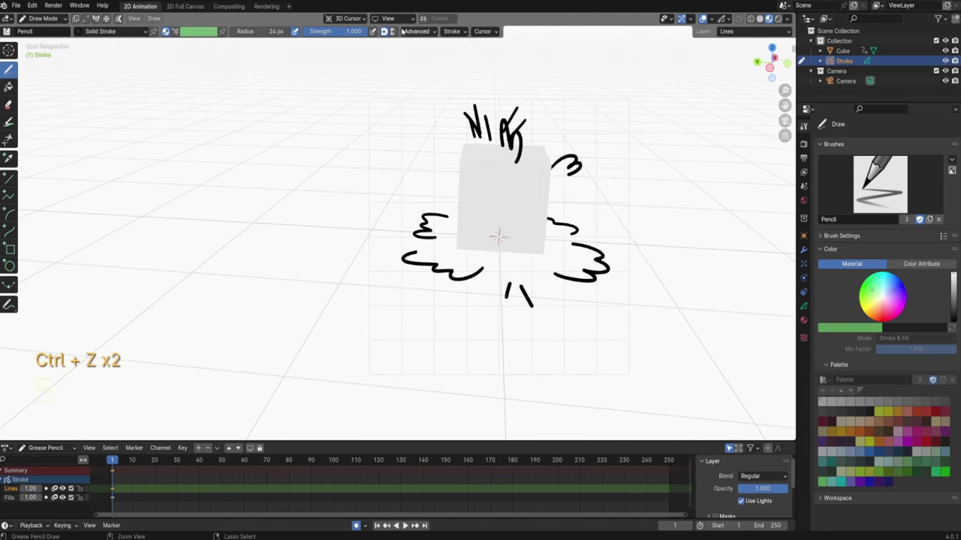
Step: Set the drawing plane to Side (Y-Z) and the stroke placement to Surface
{"action": "left_click", "coordinate": [387, 18]}
{"action": "left_click", "coordinate": [382, 71]}
{"action": "mouse_move", "coordinate": [525, 147]}
{"action": "middle_mouse_down", "text": "alt"}
{"action": "mouse_move", "coordinate": [541, 144]}
{"action": "mouse_move", "coordinate": [338, 135]}
{"action": "mouse_move", "coordinate": [428, 139]}
{"action": "mouse_move", "coordinate": [414, 98]}
{"action": "middle_mouse_up", "text": "alt"}
{"action": "left_click", "coordinate": [359, 17]}
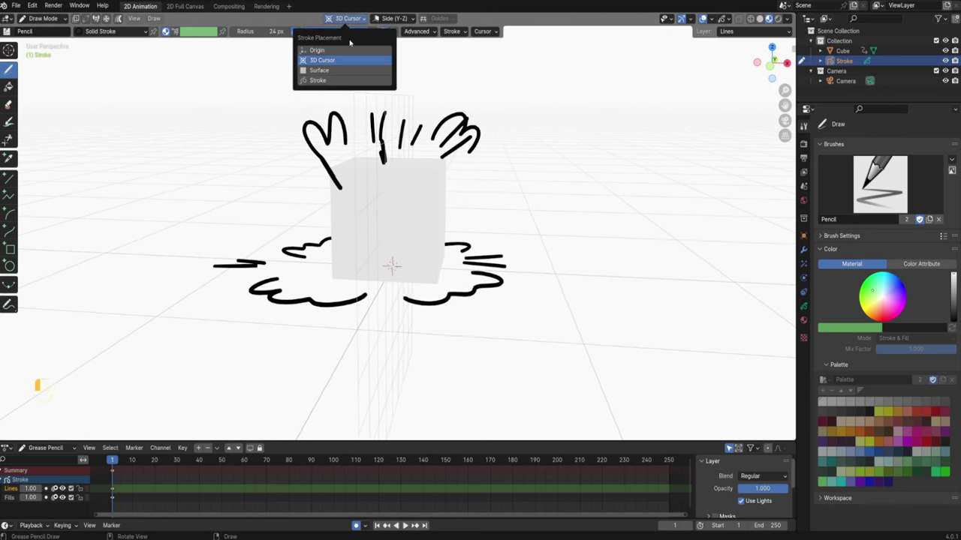
{"action": "left_click", "coordinate": [351, 70]}
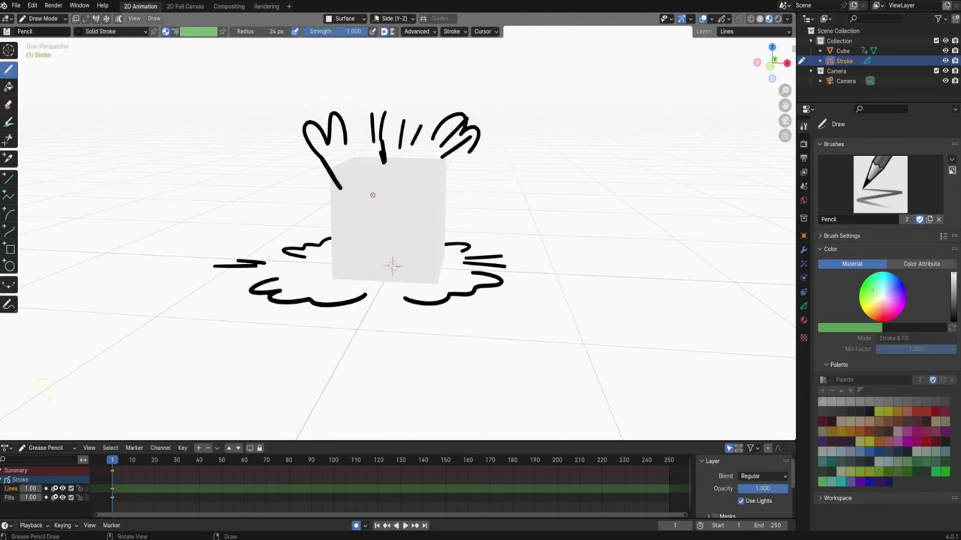
Step: Set the surface placement offset to 0.05
{"action": "middle_click_drag", "start_coordinate": [373, 195], "coordinate": [360, 75], "text": "ctrl"}
{"action": "left_click", "coordinate": [359, 16]}
{"action": "double_click", "coordinate": [331, 105]}
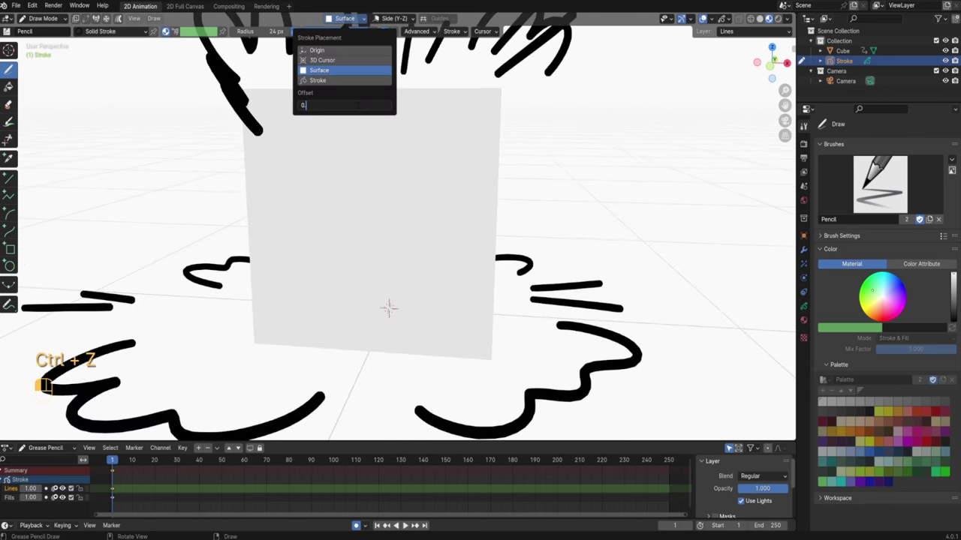
{"action": "key", "text": "Return"}
Step: Draw a smiley face with two vertical eyes and a curved mouth on the cube's front face
{"action": "left_click_drag", "start_coordinate": [345, 161], "coordinate": [344, 199]}
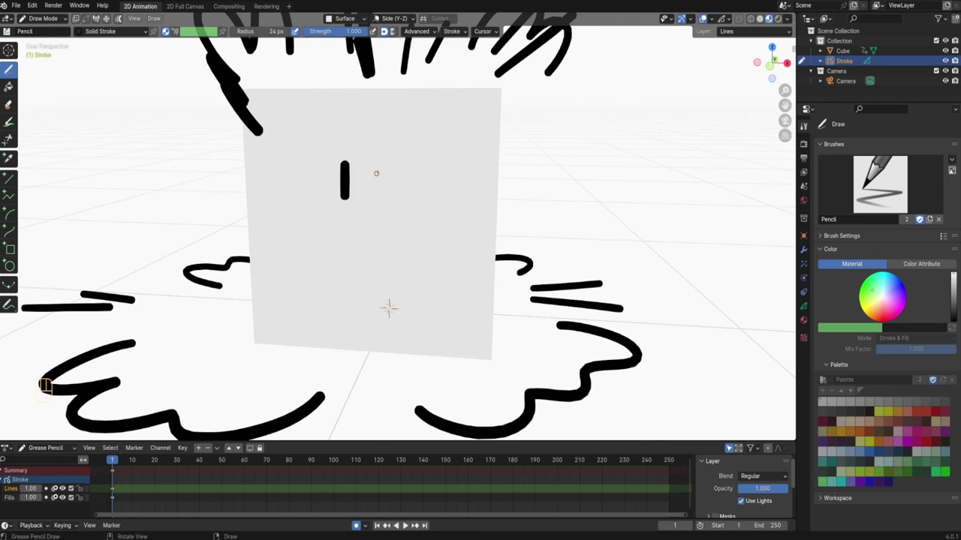
{"action": "left_click_drag", "start_coordinate": [384, 161], "coordinate": [382, 201]}
{"action": "left_click_drag", "start_coordinate": [366, 242], "coordinate": [389, 219]}
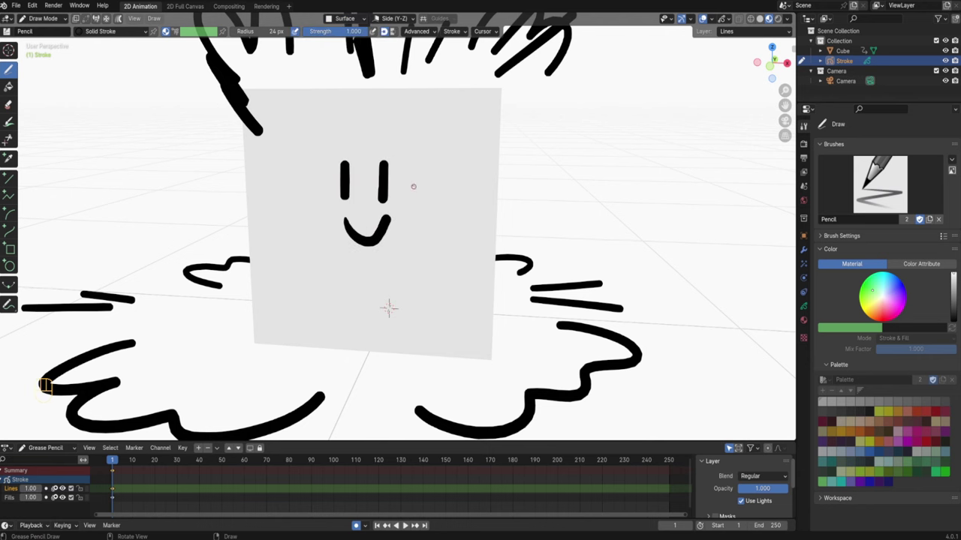
{"action": "mouse_move", "coordinate": [413, 186]}
{"action": "left_mouse_down", "text": "alt"}
{"action": "mouse_move", "coordinate": [403, 150]}
{"action": "mouse_move", "coordinate": [363, 151]}
{"action": "mouse_move", "coordinate": [409, 150]}
{"action": "left_mouse_up", "text": "alt"}
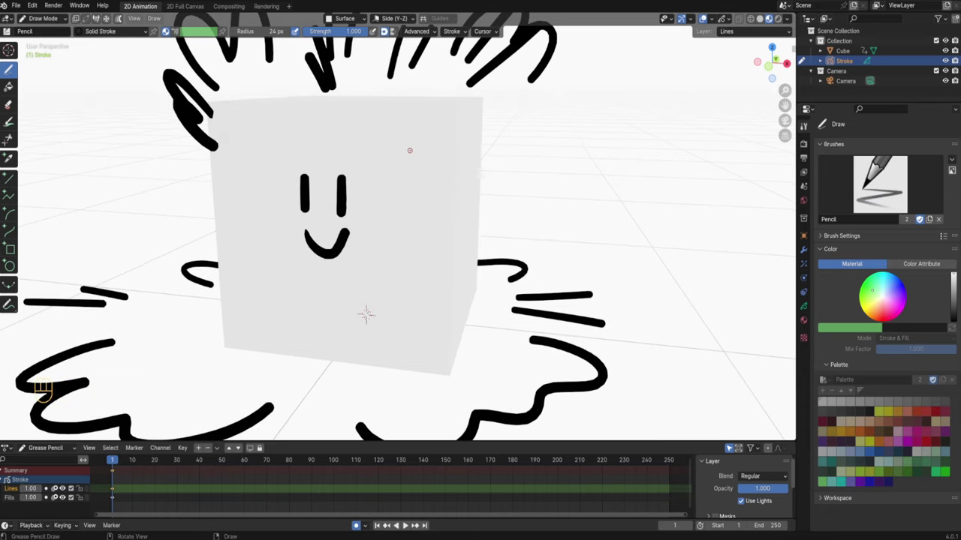
{"action": "scroll", "coordinate": [409, 150], "scroll_direction": "down", "scroll_amount": 4}
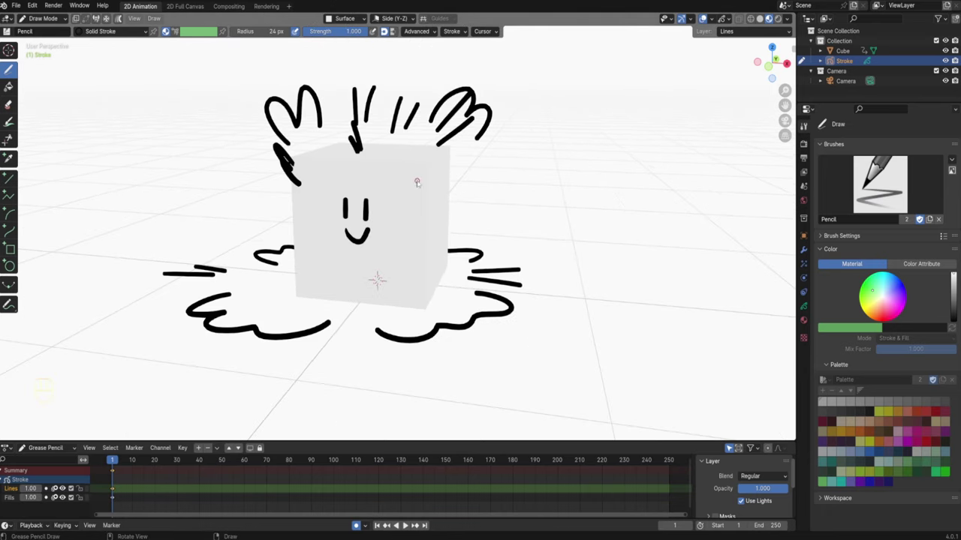
Step: Select the cube's upper corner vertex beside the face in Edit Mode and snap the 3D cursor to it
{"action": "key", "text": "Tab"}
{"action": "left_click", "coordinate": [408, 177]}
{"action": "left_click", "coordinate": [432, 173]}
{"action": "key", "text": "Tab"}
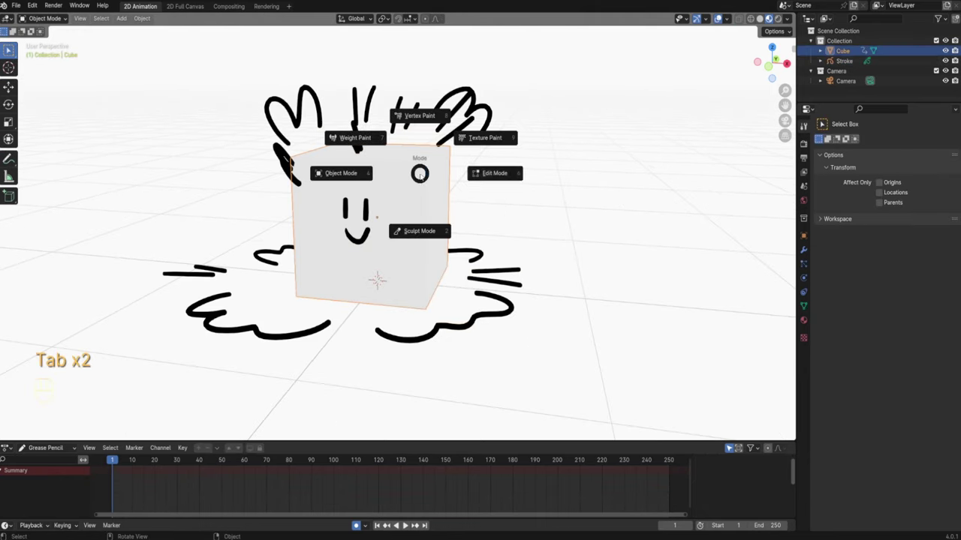
{"action": "left_click", "coordinate": [439, 171]}
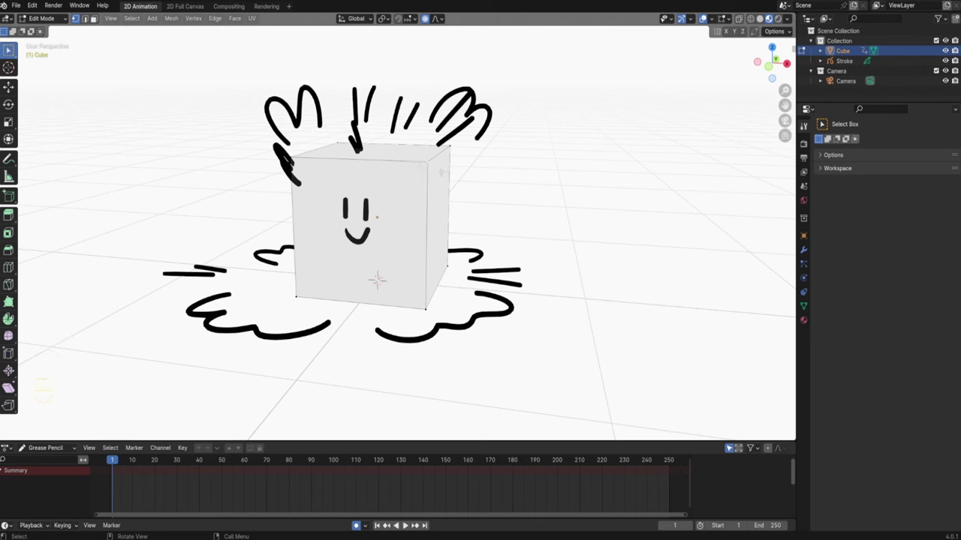
{"action": "key", "text": "shift+s"}
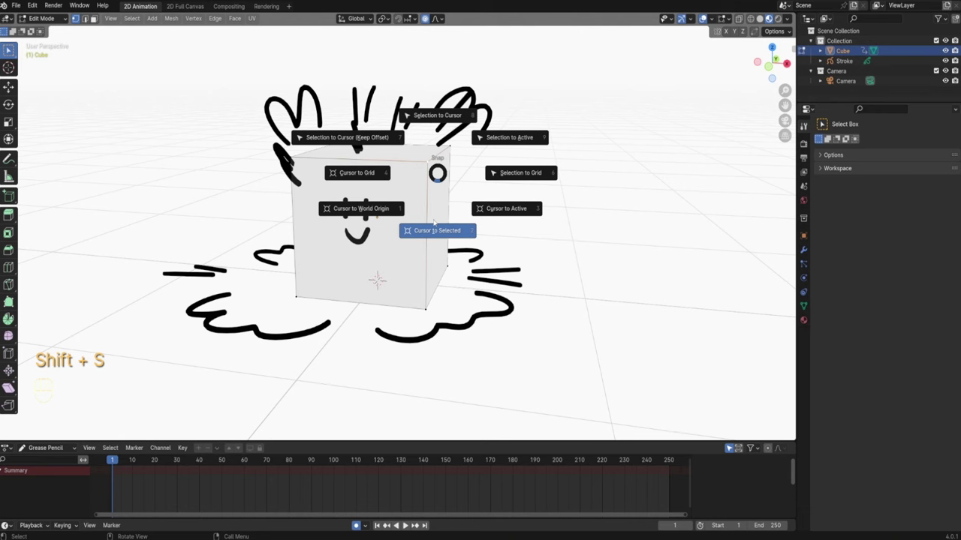
{"action": "left_click", "coordinate": [434, 223]}
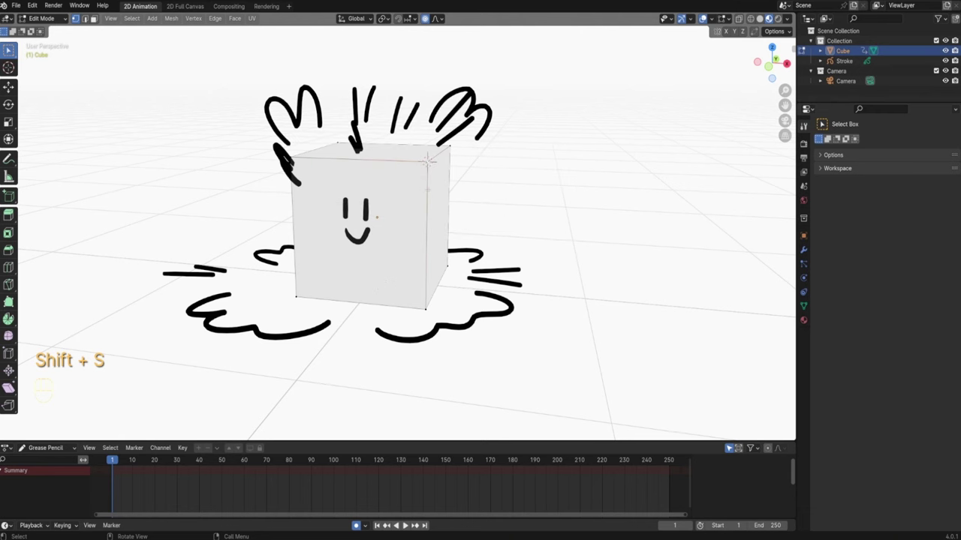
Step: Return the cube to Object Mode, select the Grease Pencil object and switch it to Draw Mode
{"action": "key", "text": "Tab"}
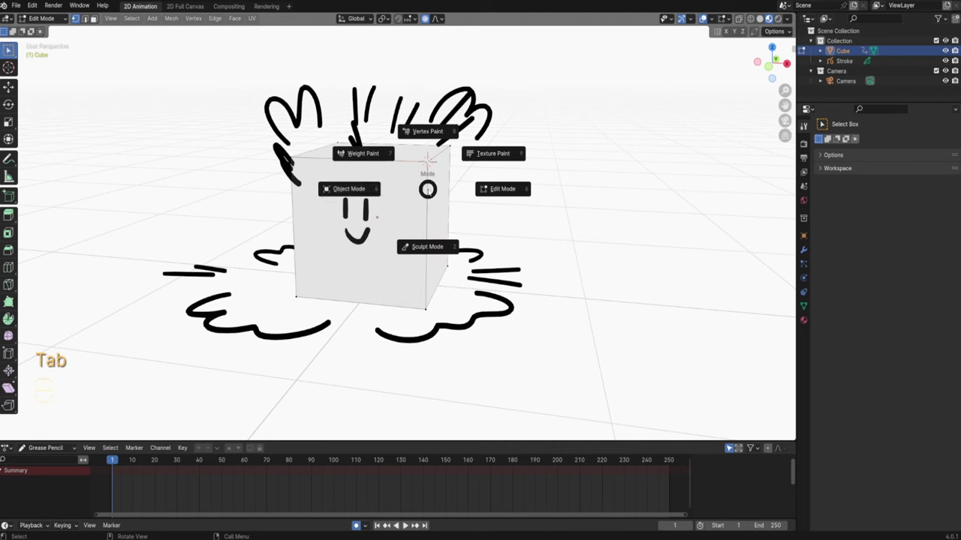
{"action": "key", "text": "Tab"}
{"action": "left_click", "coordinate": [452, 146]}
{"action": "key", "text": "Tab"}
{"action": "left_click", "coordinate": [460, 93]}
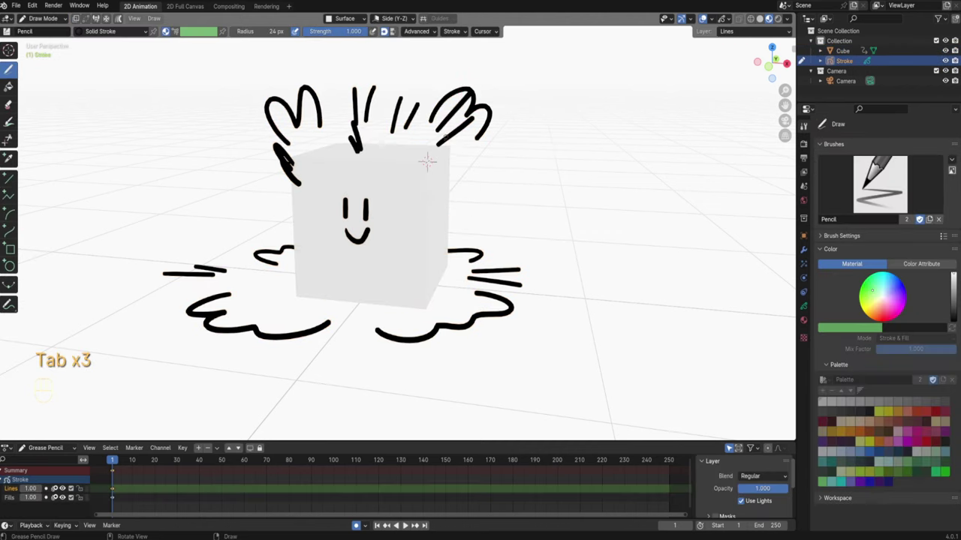
Step: Set the stroke placement to 3D Cursor and the drawing plane to View
{"action": "left_click", "coordinate": [359, 21]}
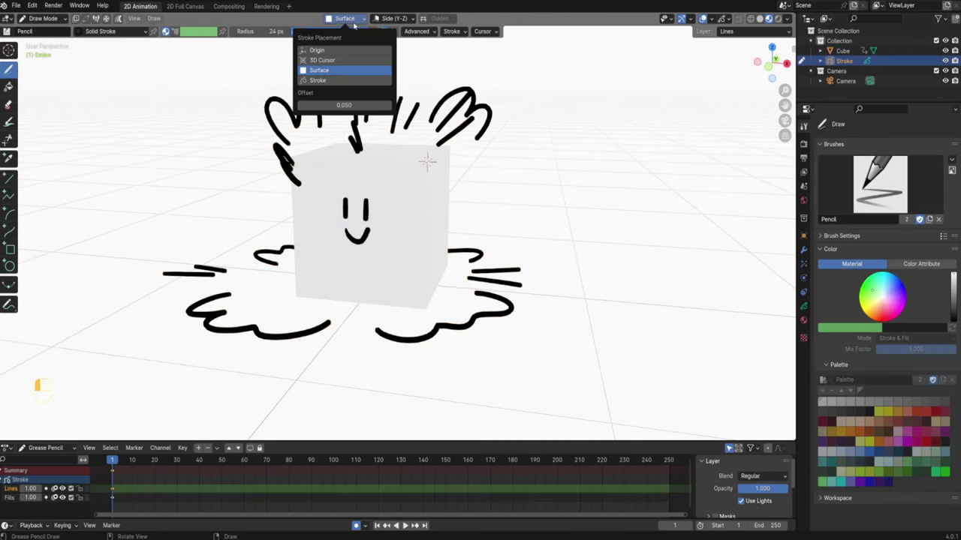
{"action": "left_click", "coordinate": [347, 61]}
{"action": "key", "text": "ctrl+z"}
{"action": "left_click", "coordinate": [396, 18]}
{"action": "left_click", "coordinate": [363, 51]}
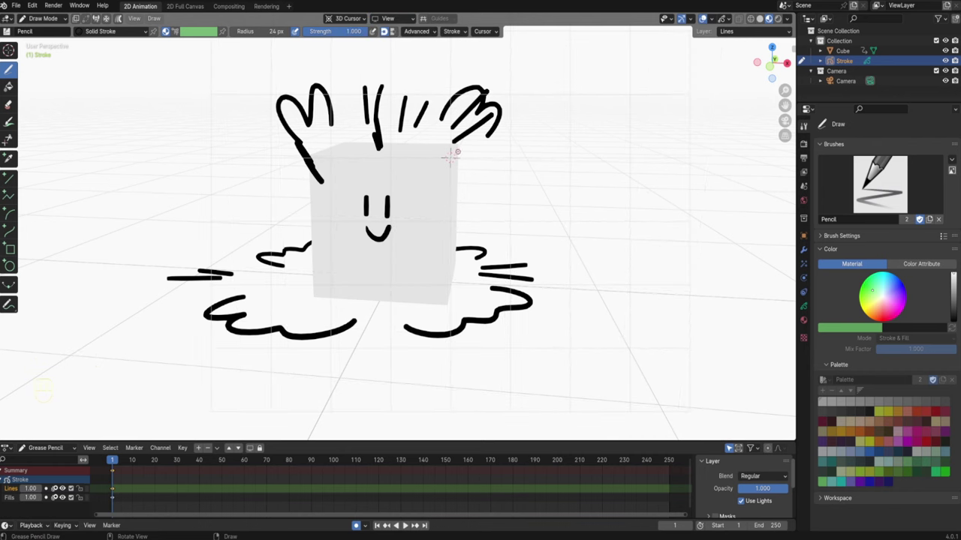
Step: Draw a small four-petal flower centred on the 3D cursor at the cube's upper corner
{"action": "mouse_move", "coordinate": [420, 226]}
{"action": "middle_mouse_down", "text": "alt"}
{"action": "mouse_move", "coordinate": [465, 225]}
{"action": "mouse_move", "coordinate": [421, 225]}
{"action": "middle_mouse_up", "text": "alt"}
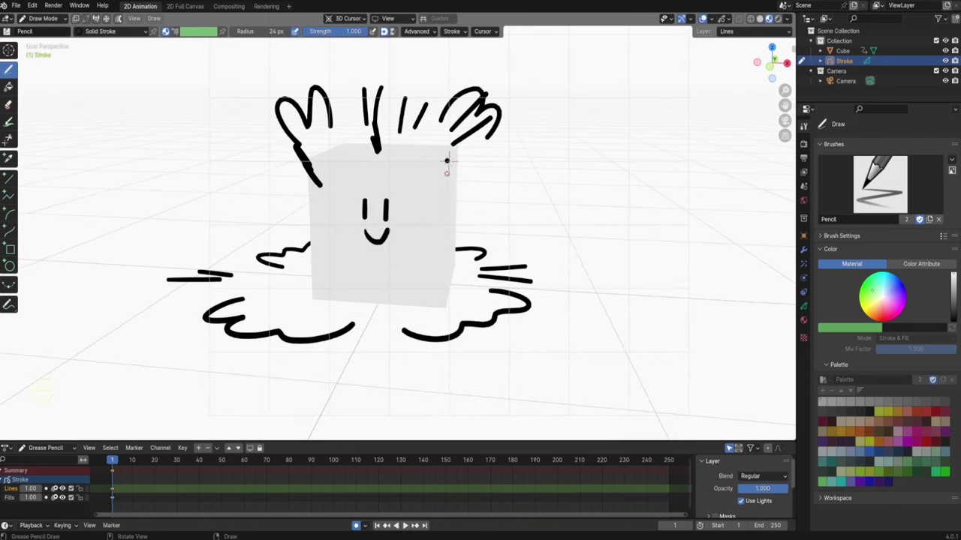
{"action": "mouse_move", "coordinate": [447, 162]}
{"action": "left_mouse_down"}
{"action": "mouse_move", "coordinate": [428, 143]}
{"action": "mouse_move", "coordinate": [448, 161]}
{"action": "left_mouse_up"}
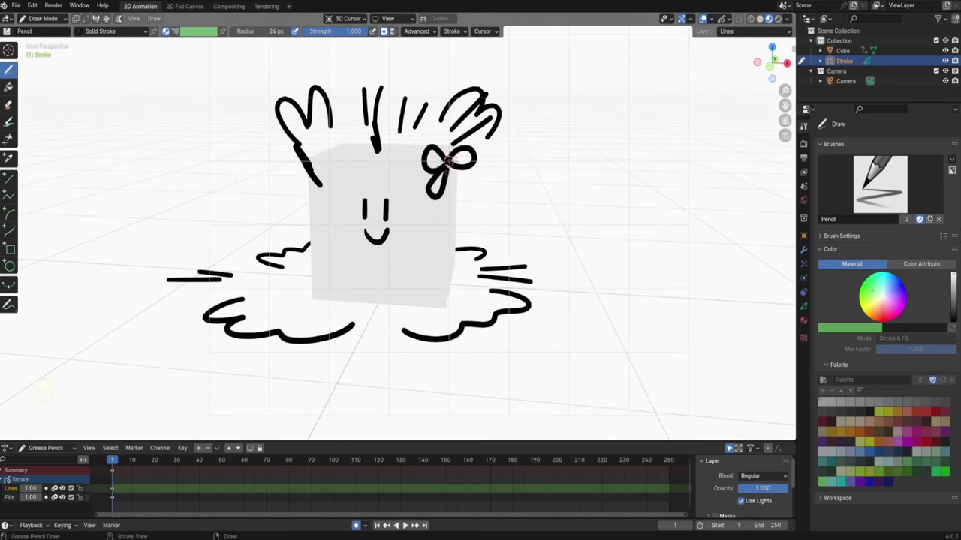
{"action": "middle_click_drag", "start_coordinate": [448, 160], "coordinate": [341, 161], "text": "alt"}
Step: Select the flower strokes in Edit Mode and rotate them about the X axis with proportional editing off
{"action": "key", "text": "Tab"}
{"action": "left_click", "coordinate": [399, 177]}
{"action": "left_click_drag", "start_coordinate": [304, 143], "coordinate": [375, 214]}
{"action": "key", "text": "r"}
{"action": "key", "text": "x"}
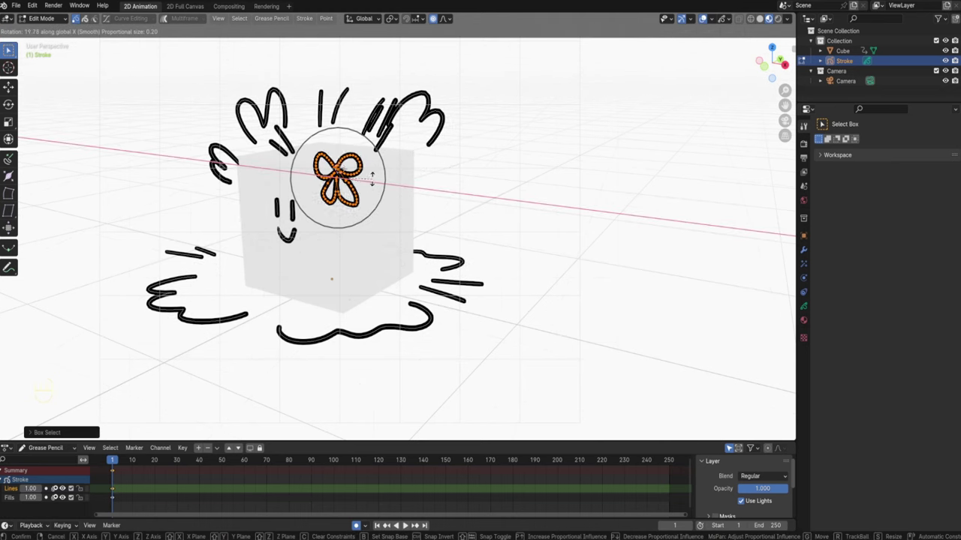
{"action": "key", "text": "Escape"}
{"action": "key", "text": "r"}
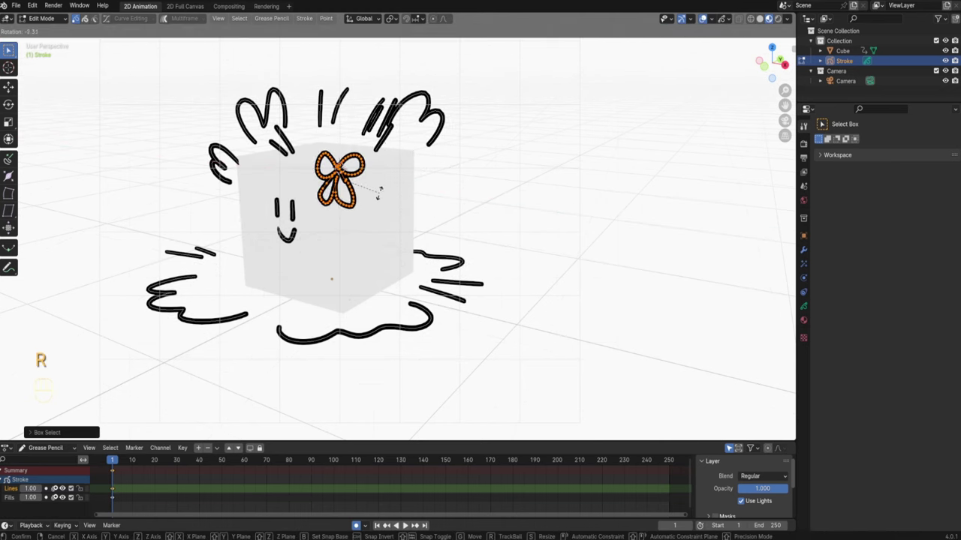
{"action": "key", "text": "x"}
{"action": "left_click", "coordinate": [384, 191]}
Step: Move the flower slightly so it sits at the cube's upper corner
{"action": "left_click_drag", "start_coordinate": [383, 192], "coordinate": [458, 161], "text": "alt"}
{"action": "key", "text": "g"}
{"action": "left_click", "coordinate": [474, 154]}
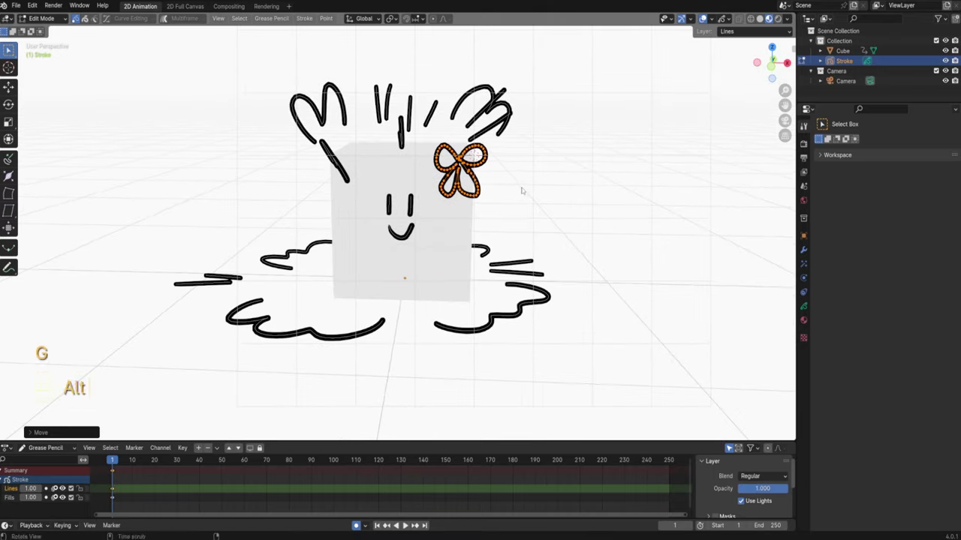
{"action": "mouse_move", "coordinate": [521, 191]}
{"action": "left_mouse_down", "text": "alt"}
{"action": "mouse_move", "coordinate": [451, 166]}
{"action": "mouse_move", "coordinate": [508, 96]}
{"action": "left_mouse_up", "text": "alt"}
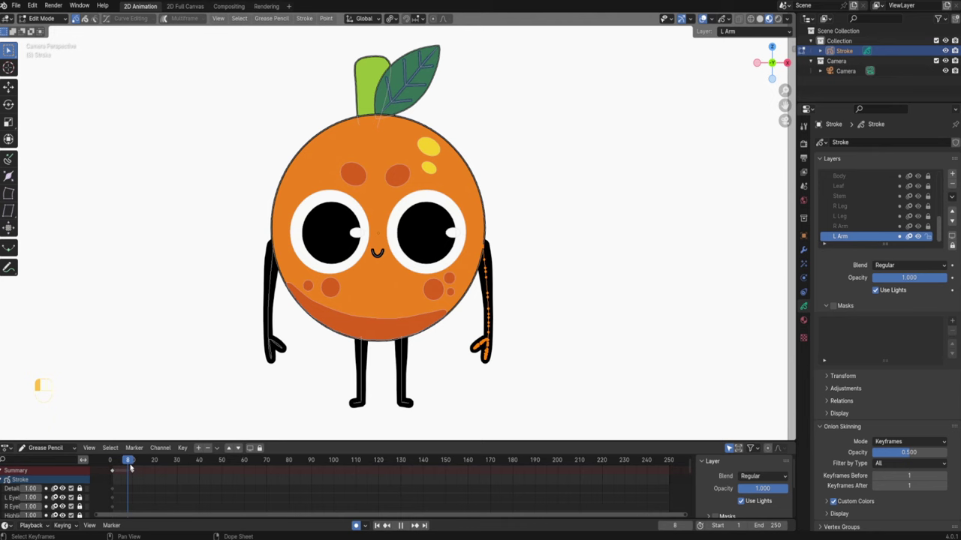
Step: Go to frame 5 between the orange character's two left arm poses and open the Grease Pencil commands
{"action": "mouse_move", "coordinate": [130, 467]}
{"action": "left_mouse_down"}
{"action": "mouse_move", "coordinate": [119, 475]}
{"action": "mouse_move", "coordinate": [143, 466]}
{"action": "mouse_move", "coordinate": [113, 462]}
{"action": "mouse_move", "coordinate": [120, 462]}
{"action": "left_mouse_up"}
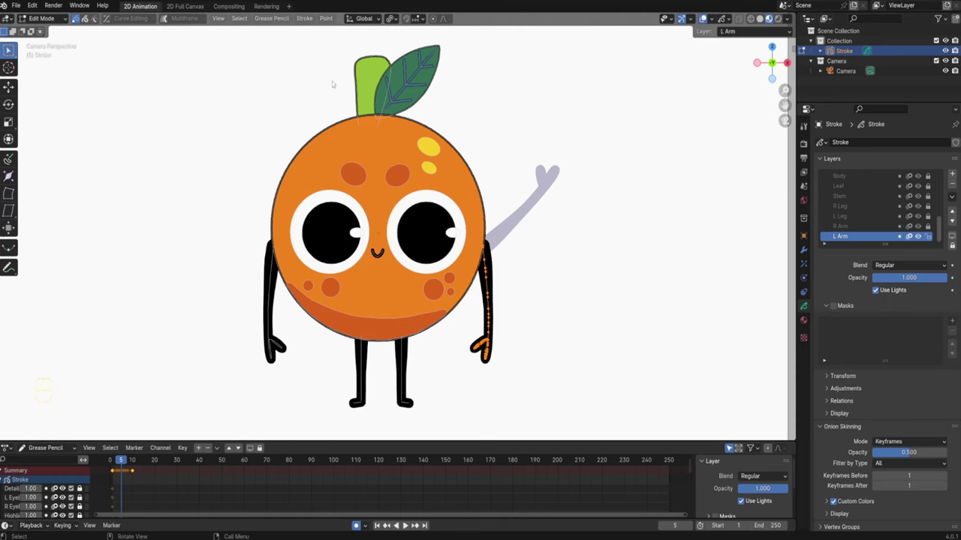
{"action": "left_click", "coordinate": [271, 18]}
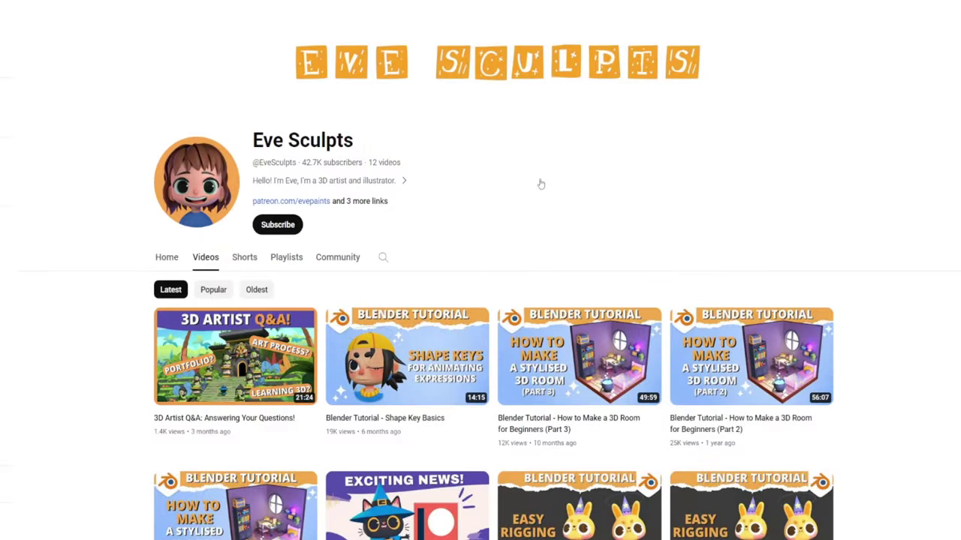
Step: Browse the list of Blender tutorial videos on the YouTube channel page
{"action": "scroll", "coordinate": [541, 184], "scroll_direction": "down", "scroll_amount": 2}
{"action": "scroll", "coordinate": [672, 238], "scroll_direction": "down", "scroll_amount": 1}
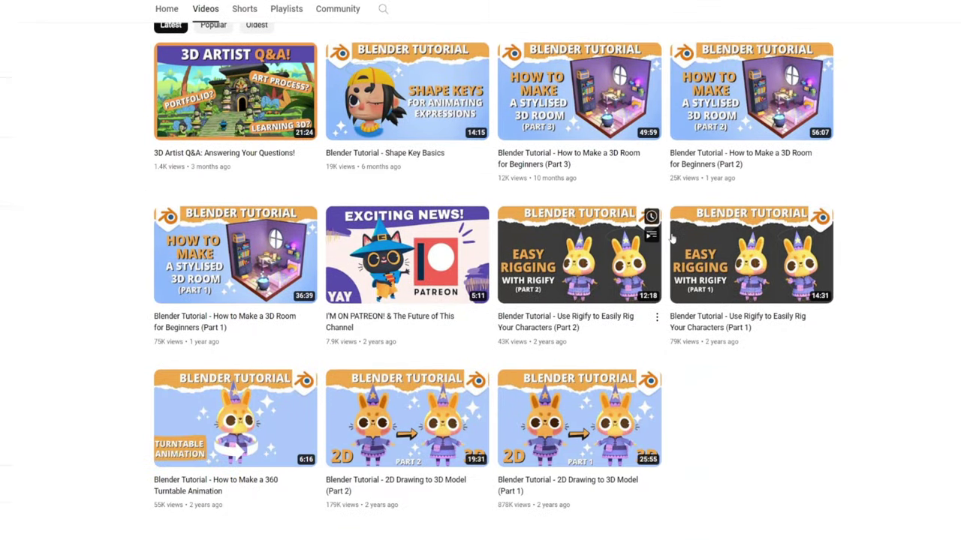